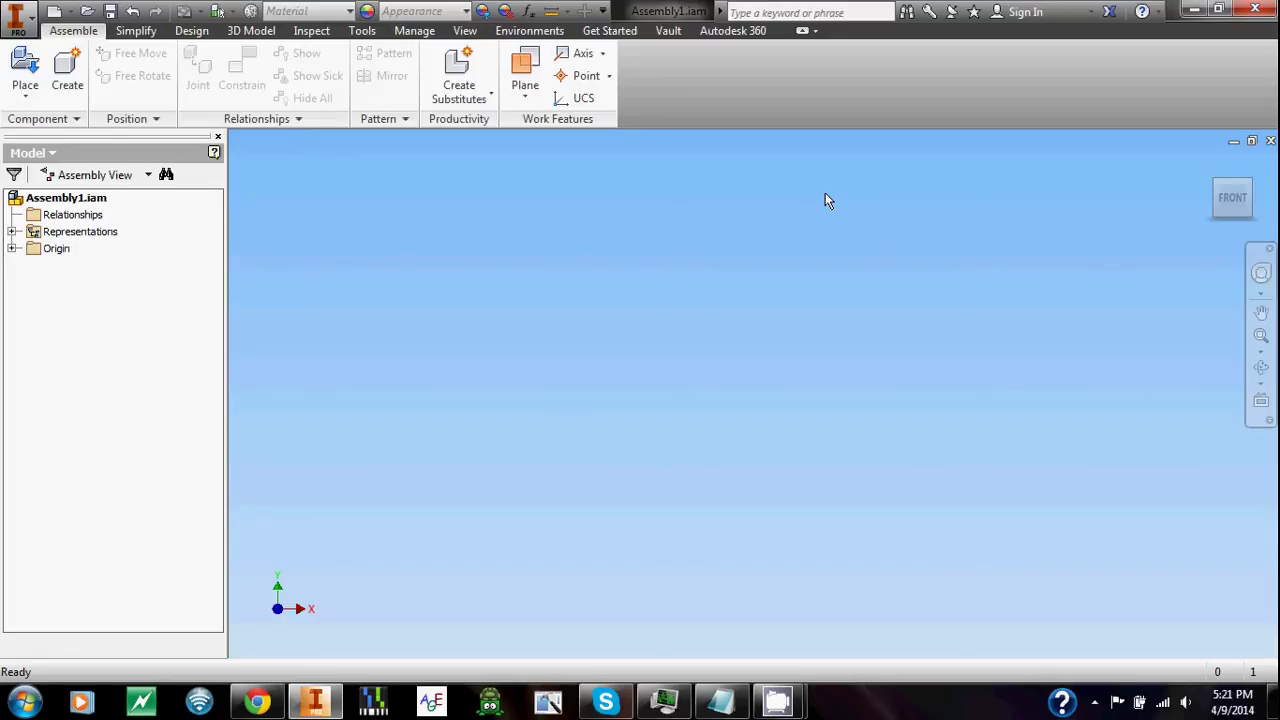
- Start a spur gear set with a 14.5-degree pressure angle and a diametral pitch of 20
{"action": "left_click", "coordinate": [194, 33]}
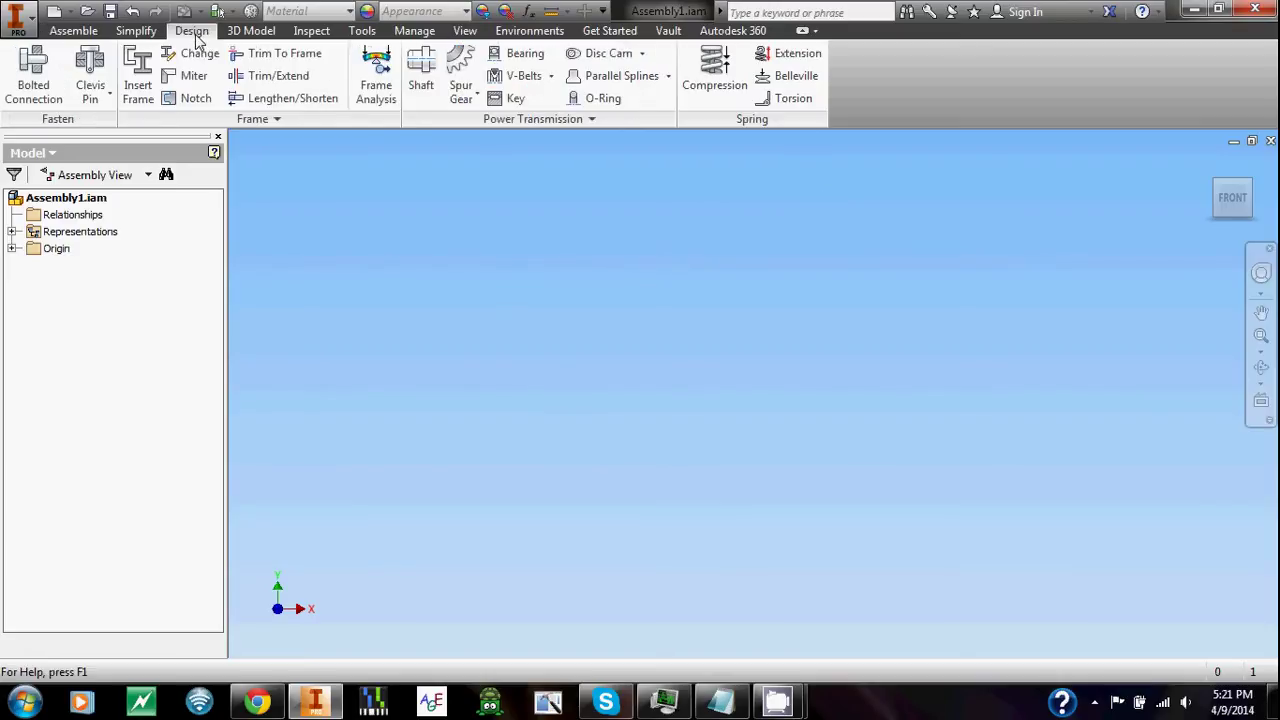
{"action": "left_click", "coordinate": [466, 68]}
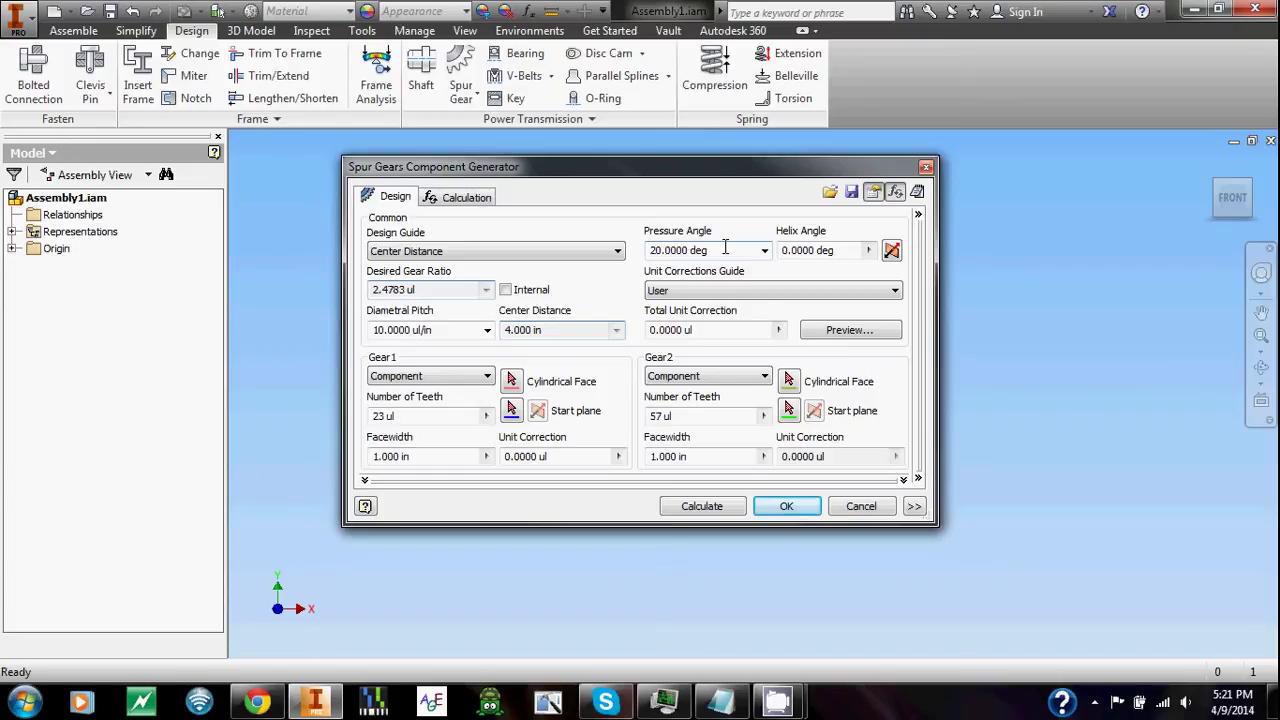
{"action": "left_click", "coordinate": [265, 700]}
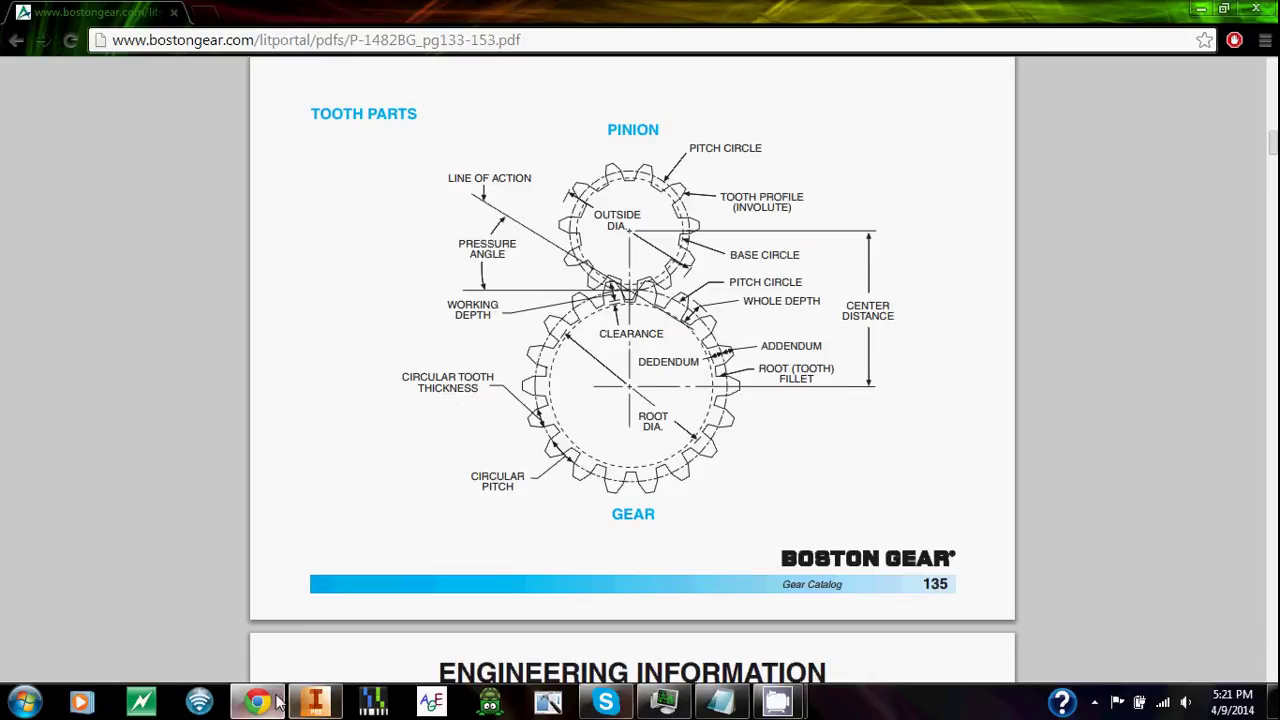
{"action": "left_click", "coordinate": [314, 701]}
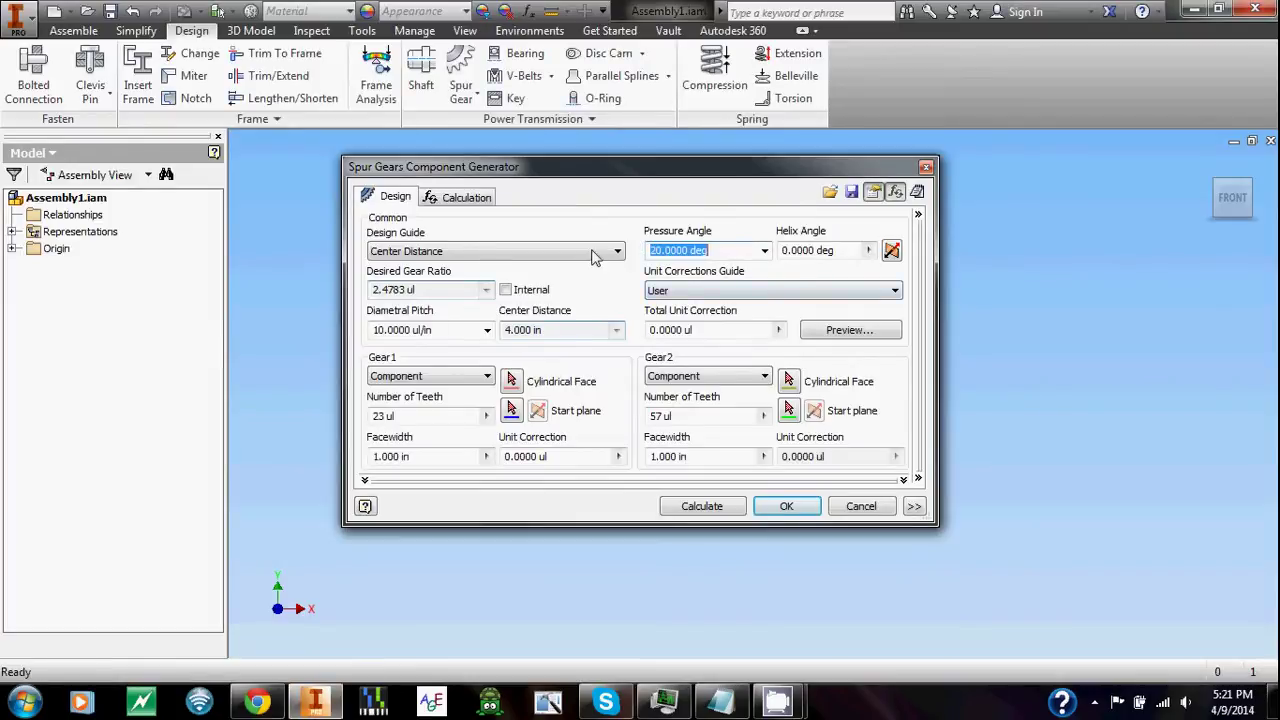
{"action": "type", "text": "14.5"}
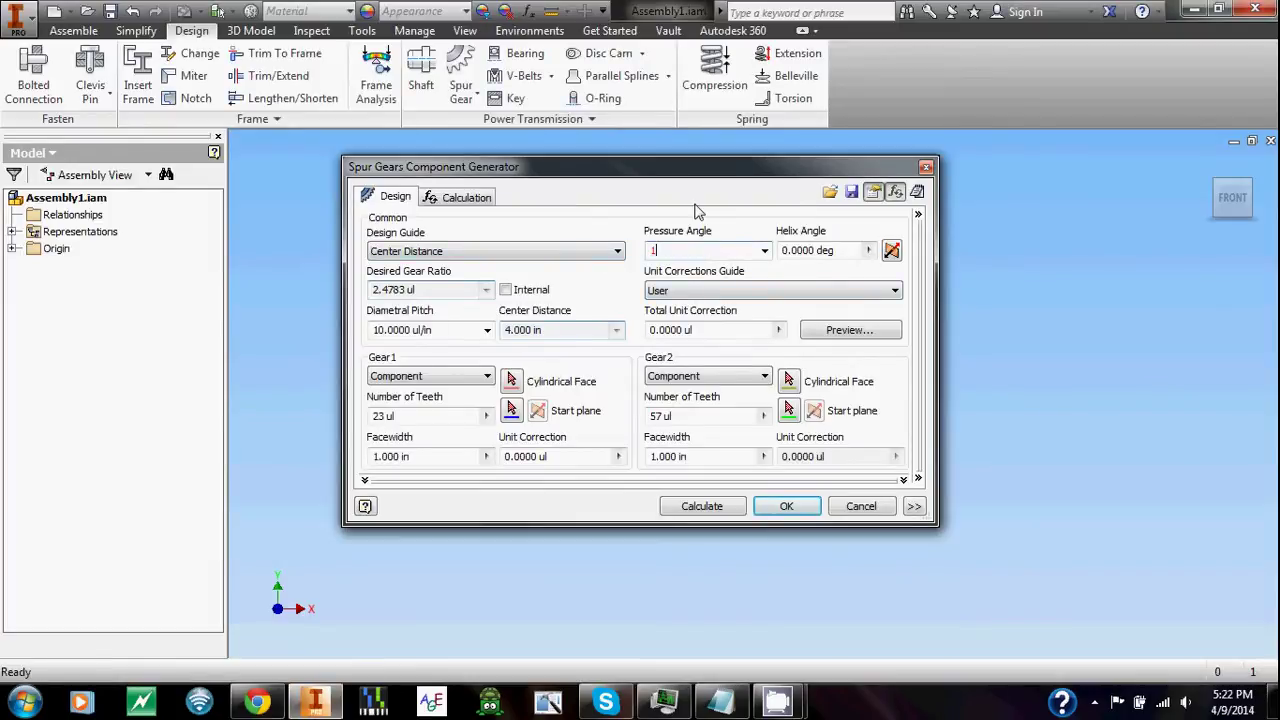
{"action": "left_click", "coordinate": [440, 330]}
{"action": "type", "text": "20"}
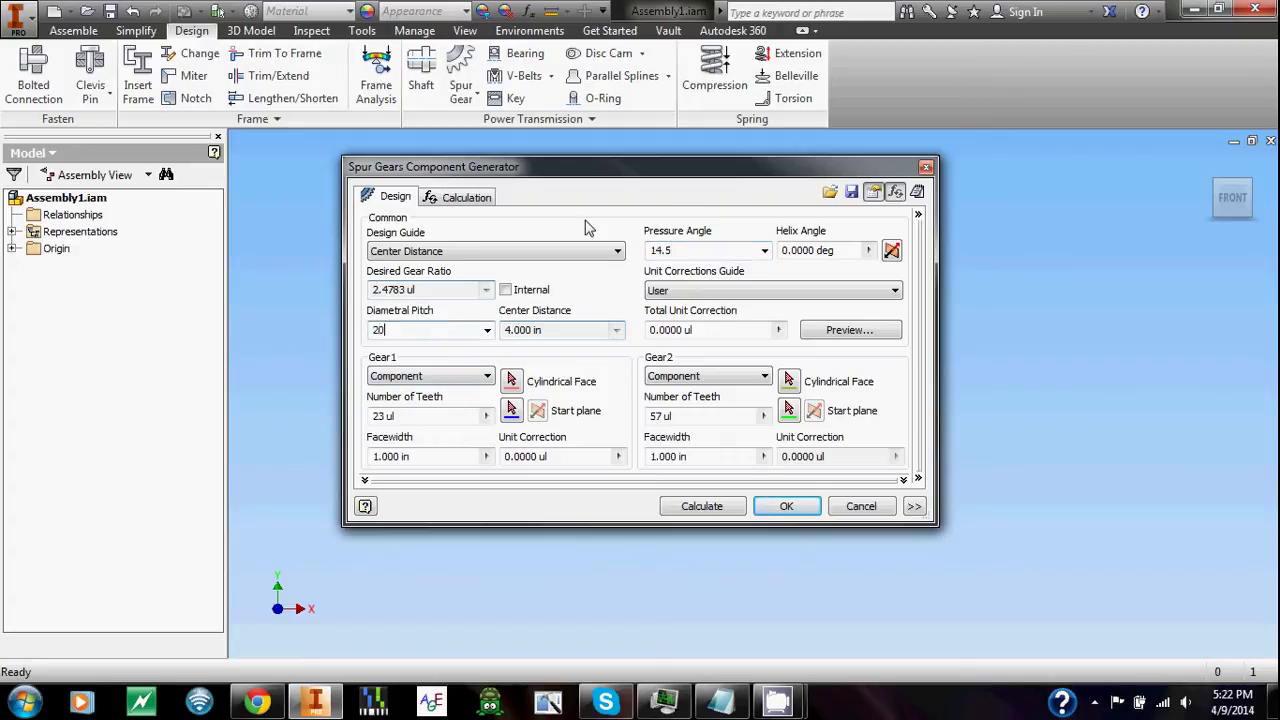
{"action": "left_click", "coordinate": [1090, 378]}
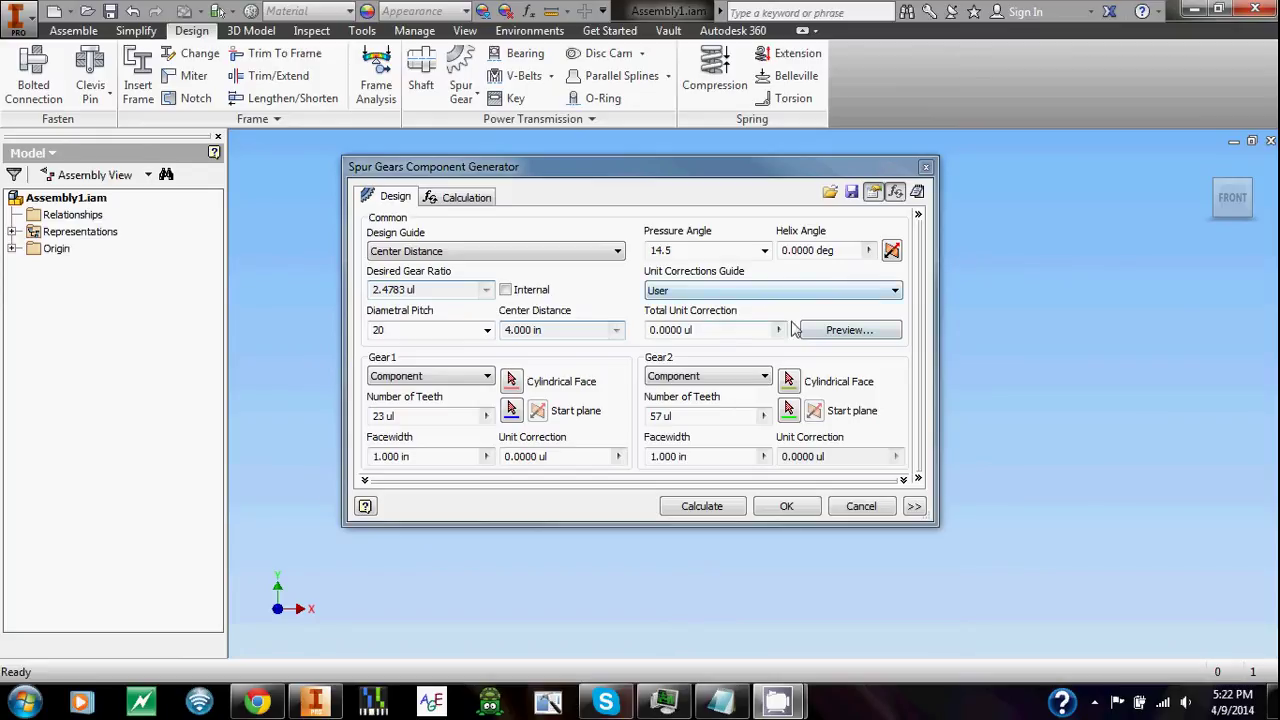
{"action": "left_click", "coordinate": [678, 330]}
{"action": "double_click", "coordinate": [678, 330]}
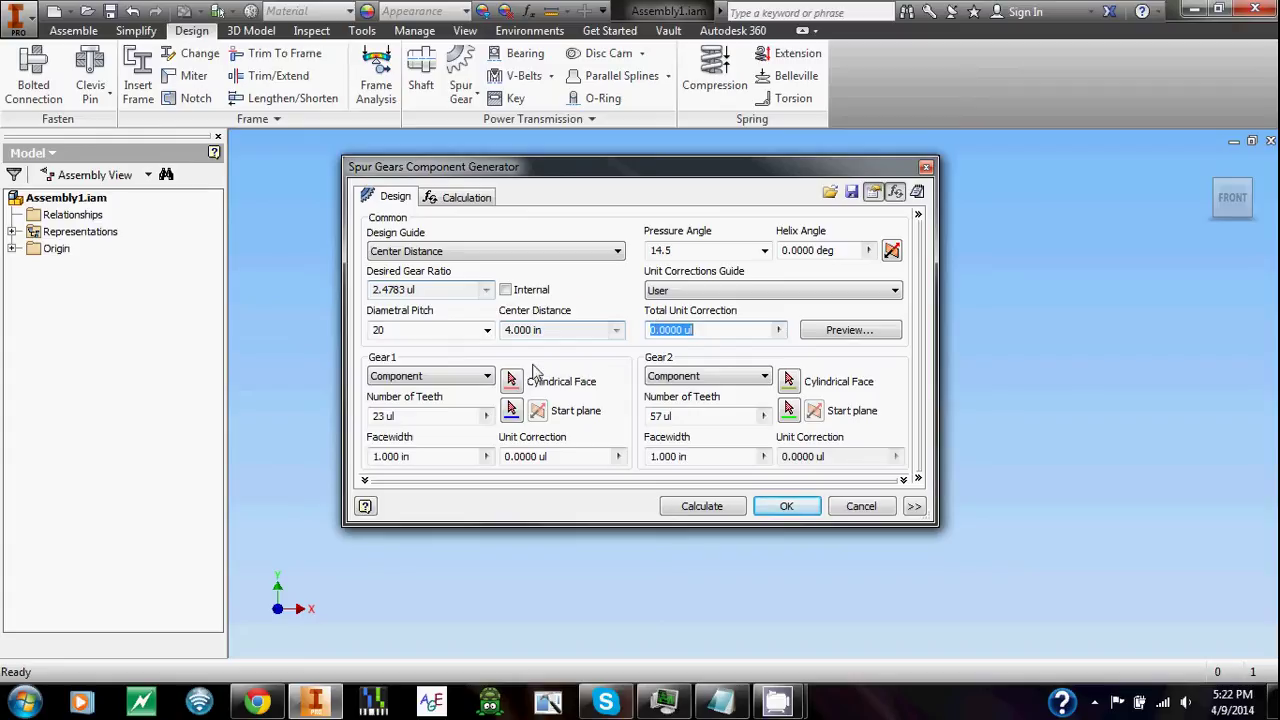
- Set Gear2's number of teeth to 37 and calculate the gear pair
{"action": "left_click_drag", "start_coordinate": [410, 416], "coordinate": [344, 411]}
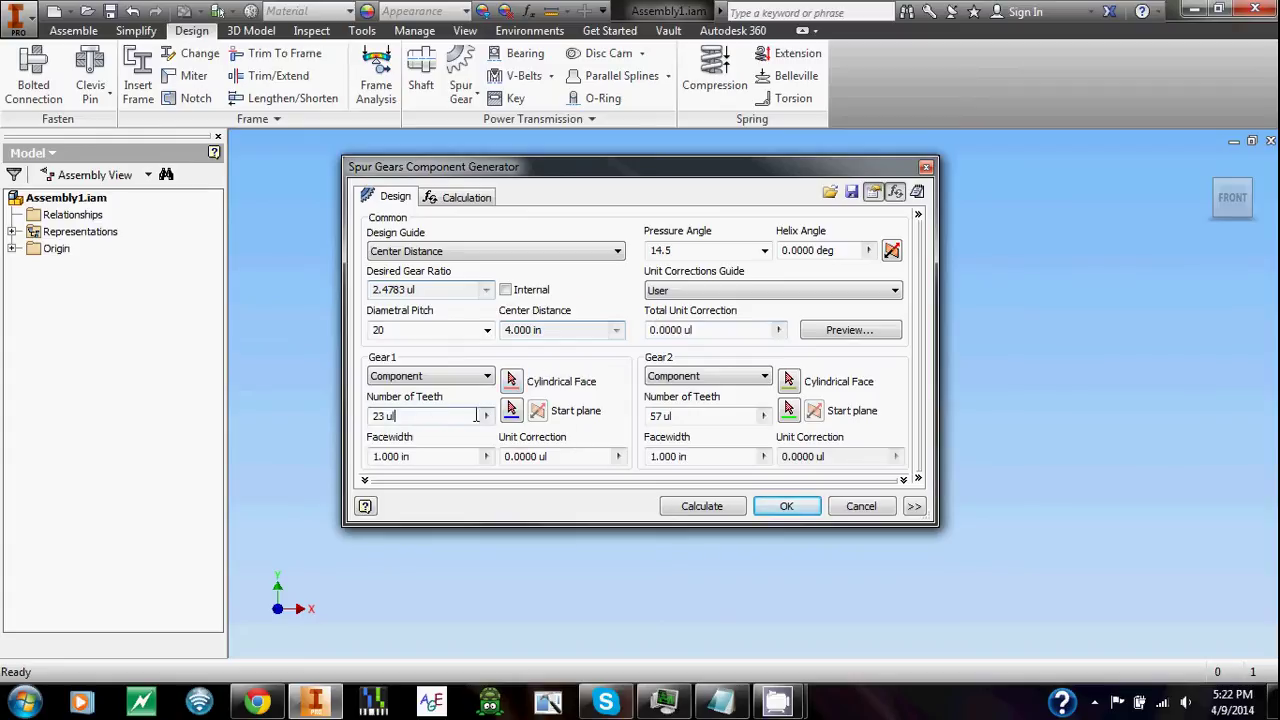
{"action": "left_click_drag", "start_coordinate": [695, 416], "coordinate": [635, 423]}
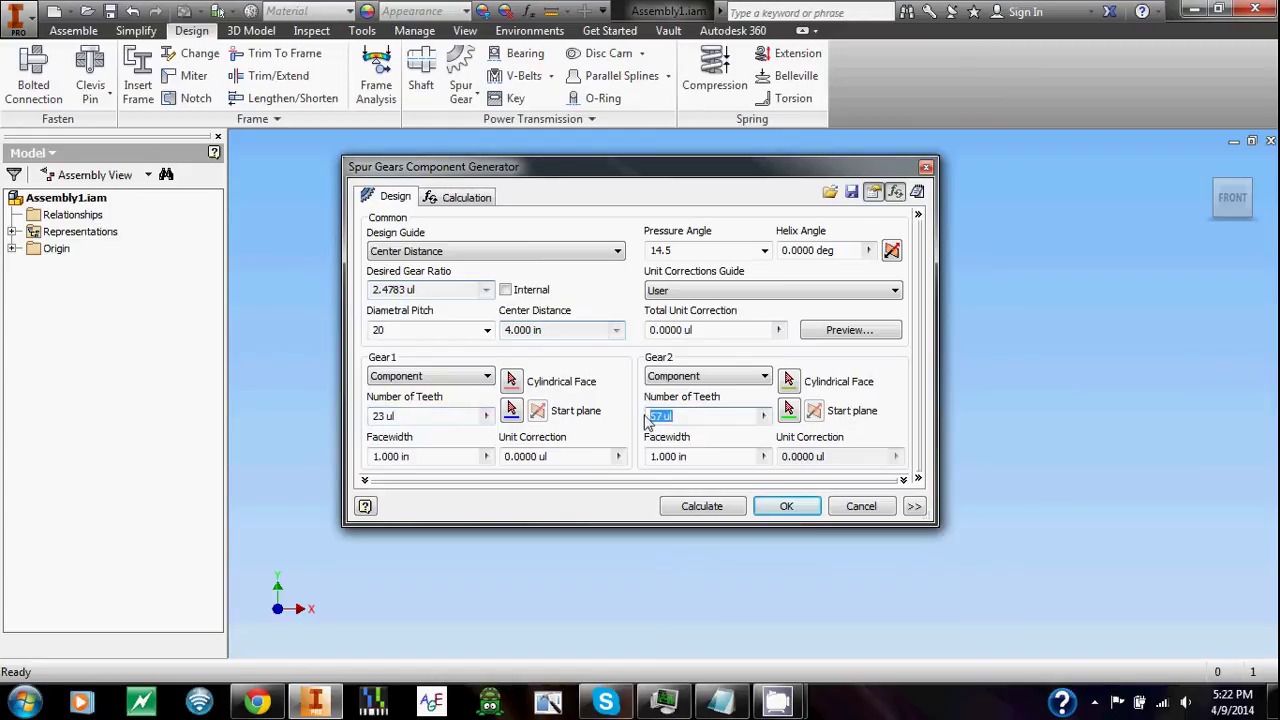
{"action": "type", "text": "37"}
{"action": "left_click", "coordinate": [720, 508]}
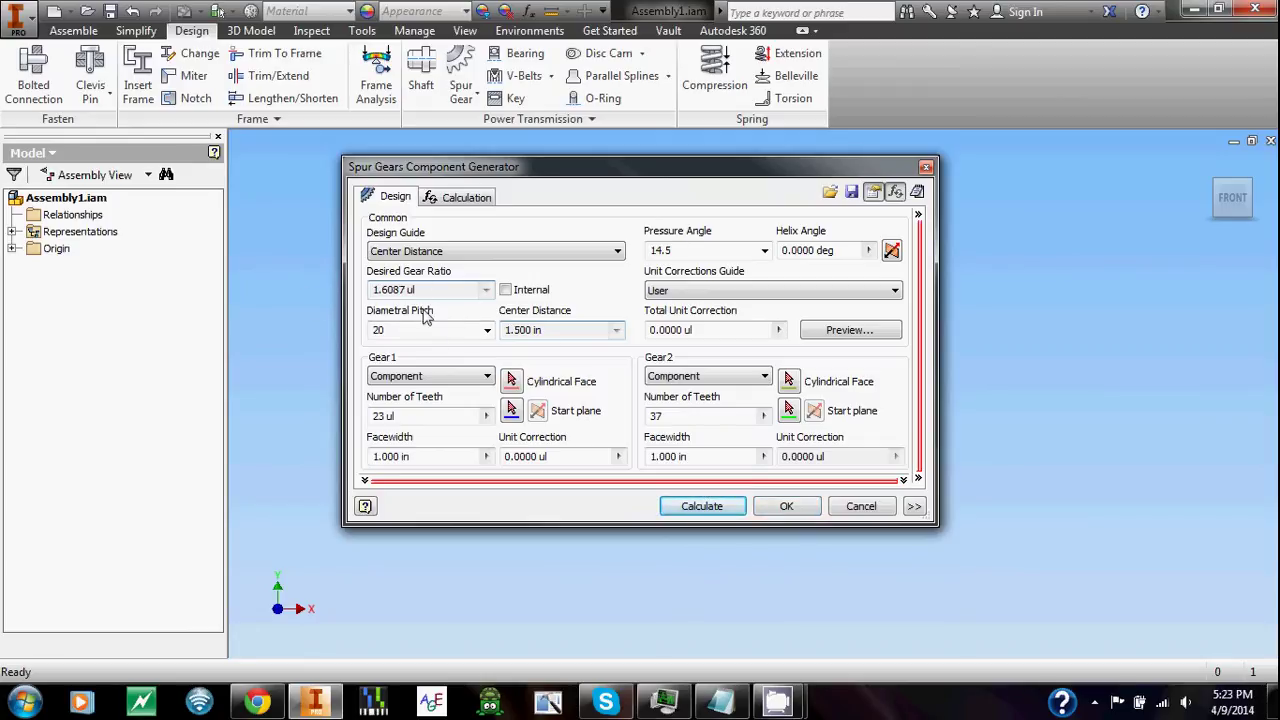
{"action": "left_click", "coordinate": [557, 253]}
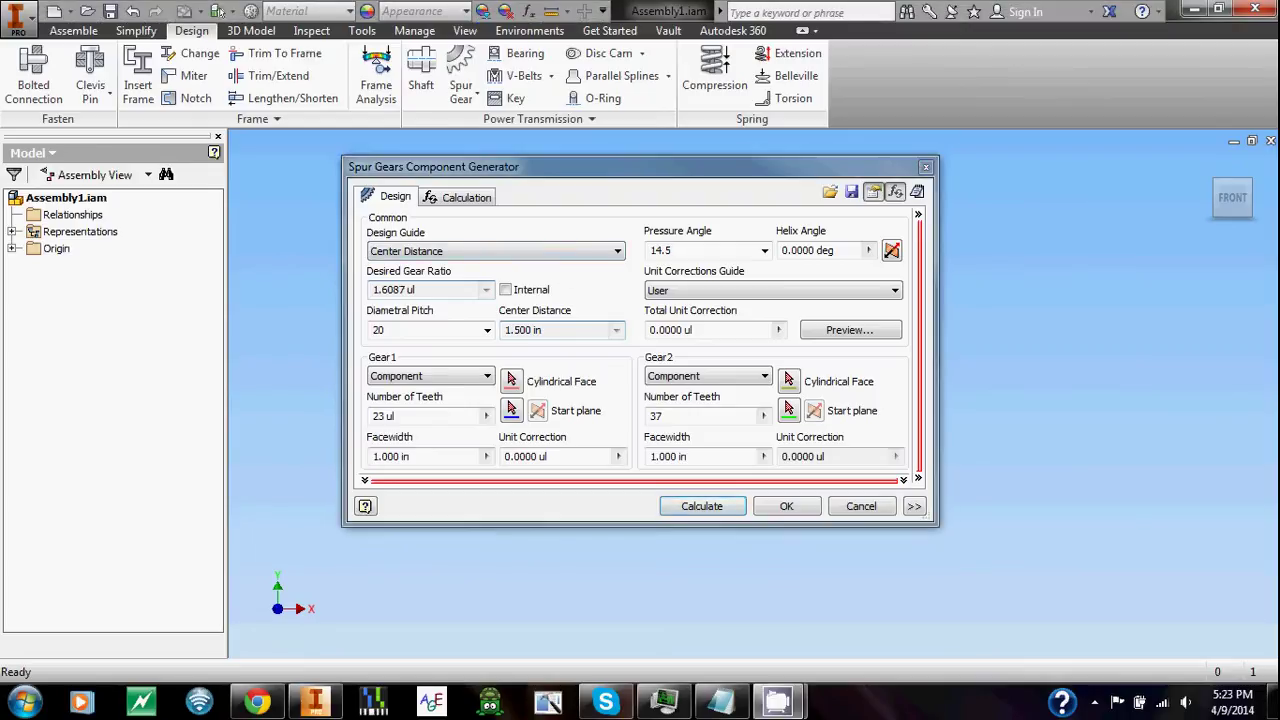
- Set the facewidth of both Gear1 and Gear2 to .375 in
{"action": "left_click", "coordinate": [430, 457]}
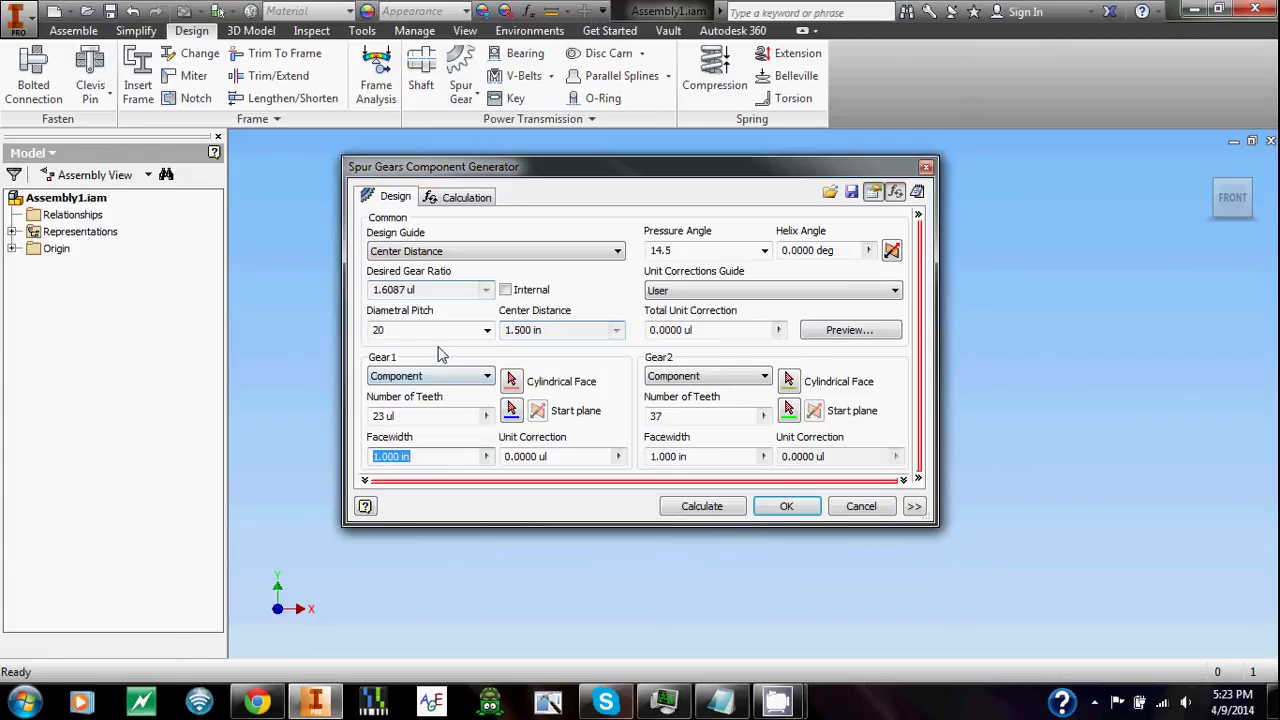
{"action": "type", "text": ".375"}
{"action": "left_click", "coordinate": [680, 456]}
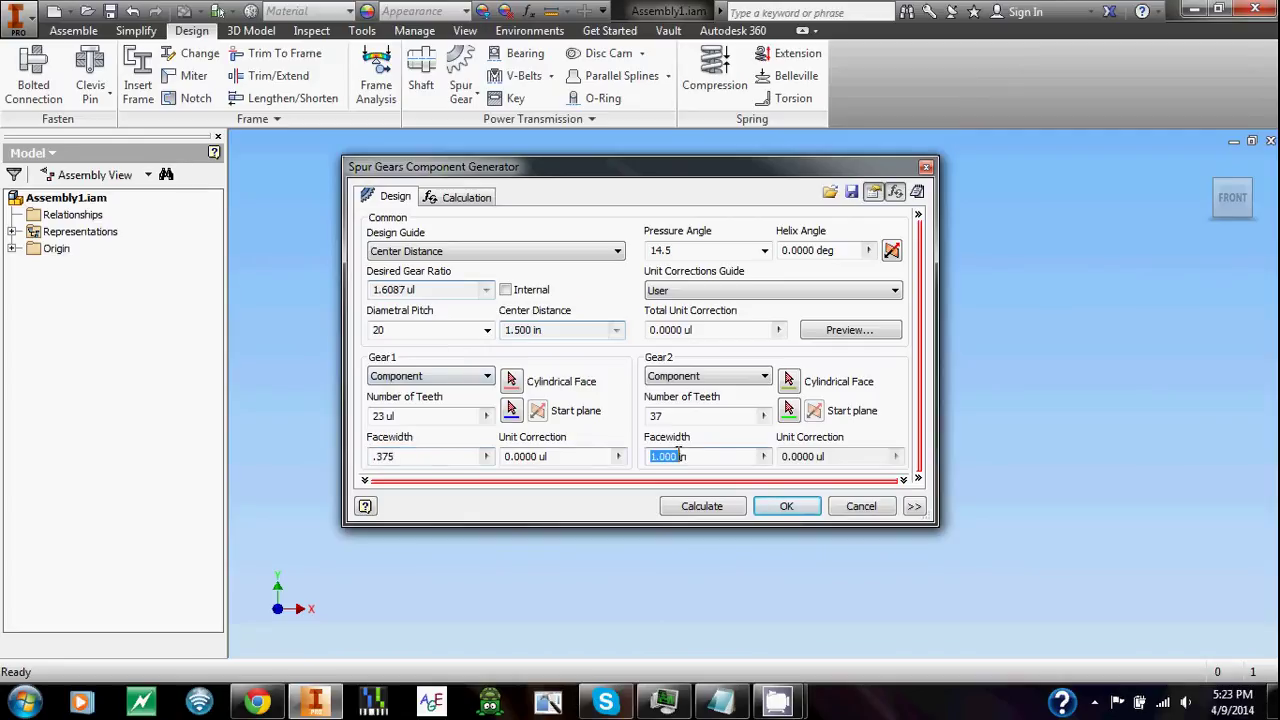
{"action": "type", "text": ".375"}
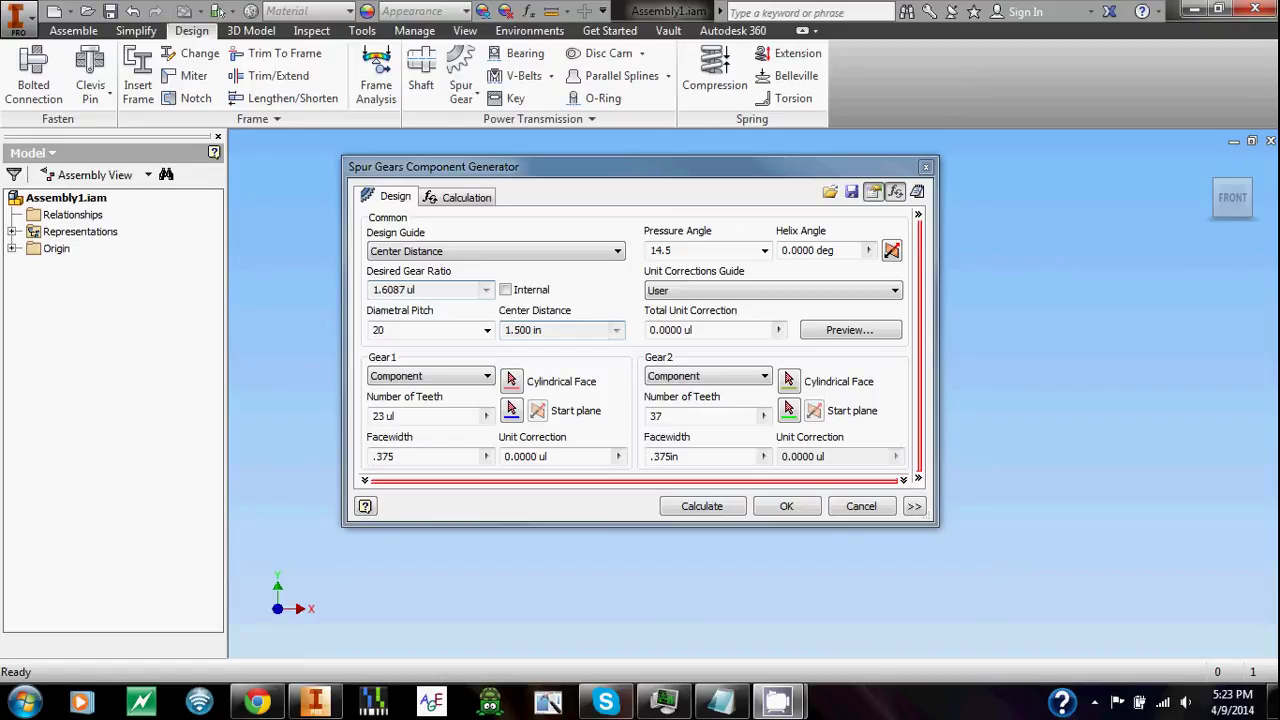
- Generate the gear pair, accepting the design despite its warnings, and place it in the assembly
{"action": "left_click", "coordinate": [786, 506]}
{"action": "left_click", "coordinate": [787, 460]}
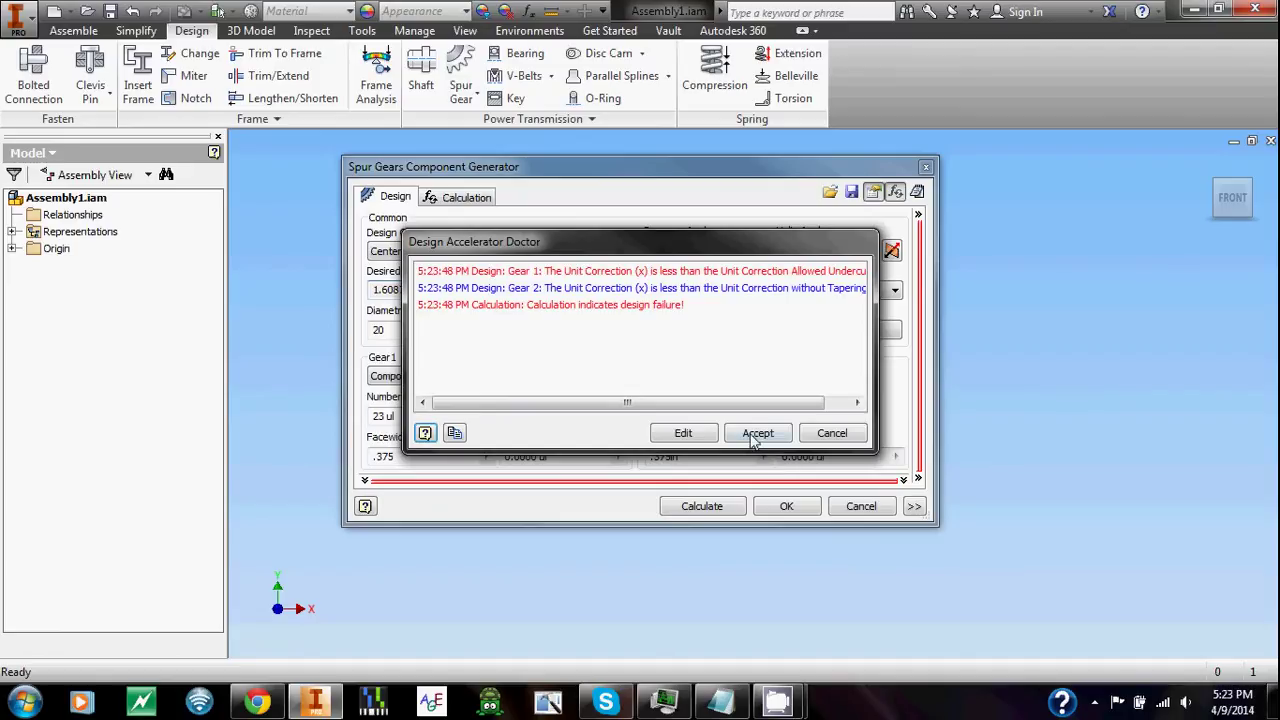
{"action": "left_click", "coordinate": [757, 433]}
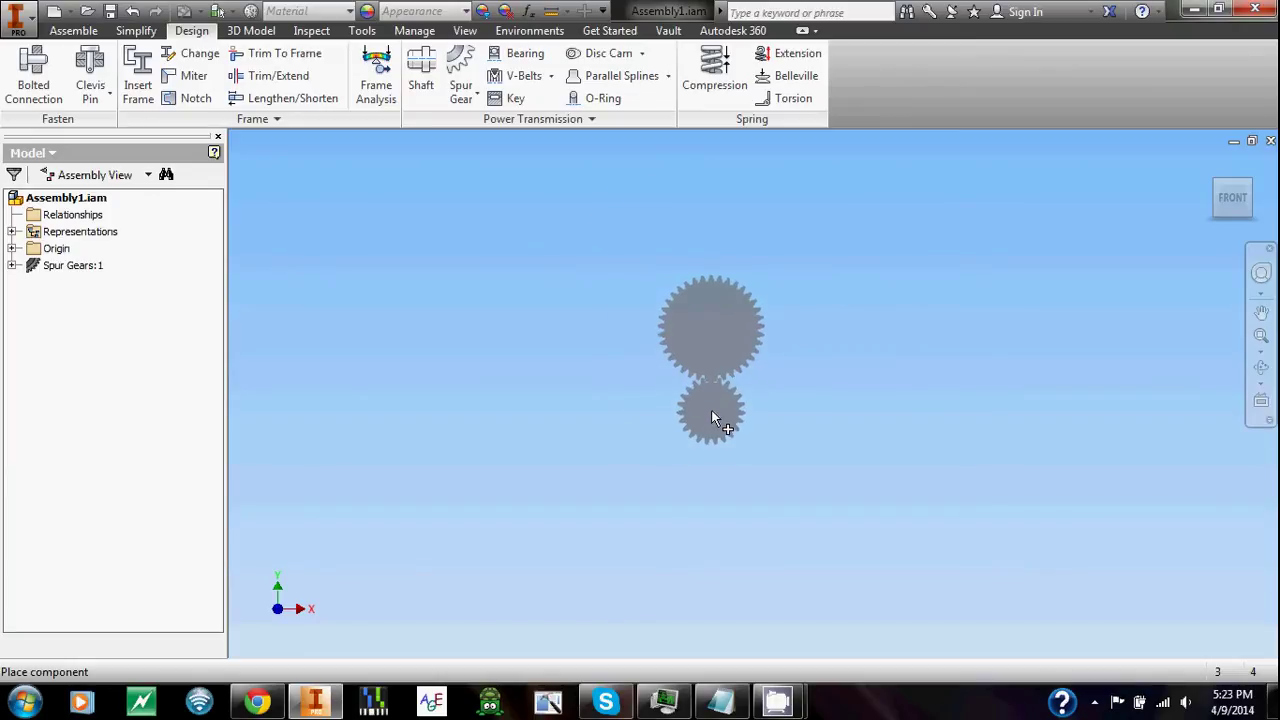
{"action": "left_click", "coordinate": [711, 410]}
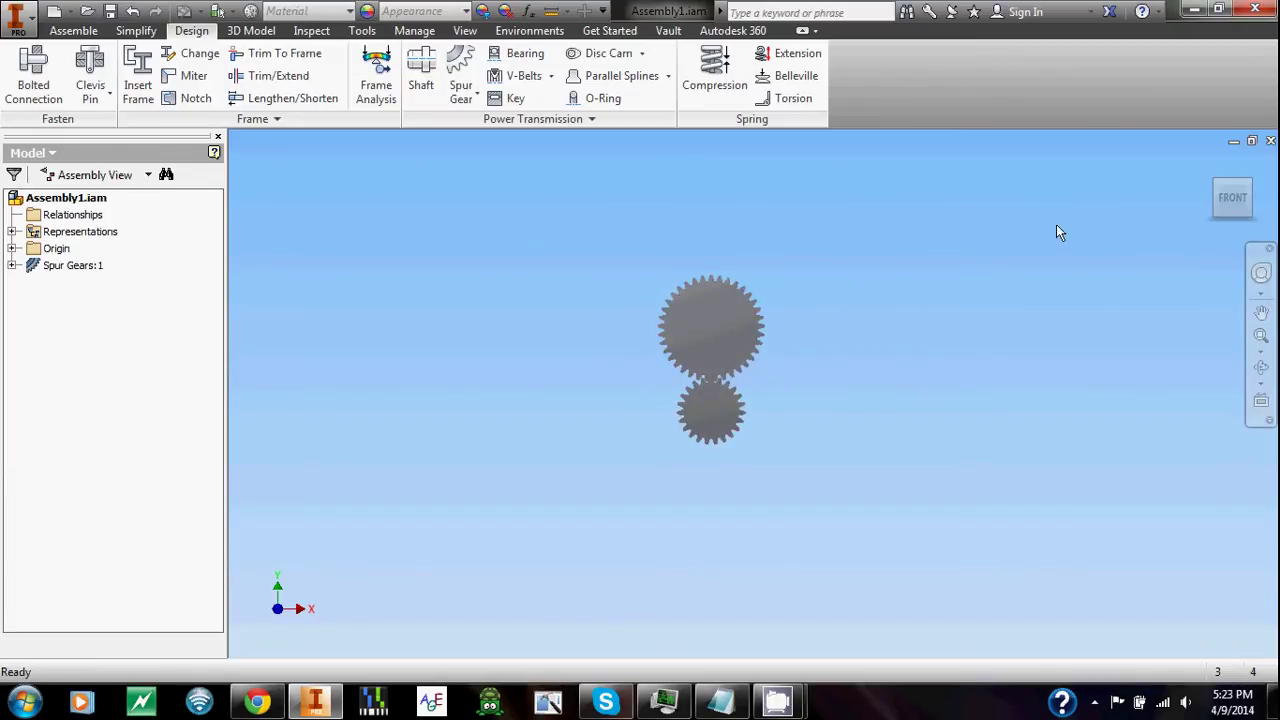
{"action": "left_click", "coordinate": [1246, 185]}
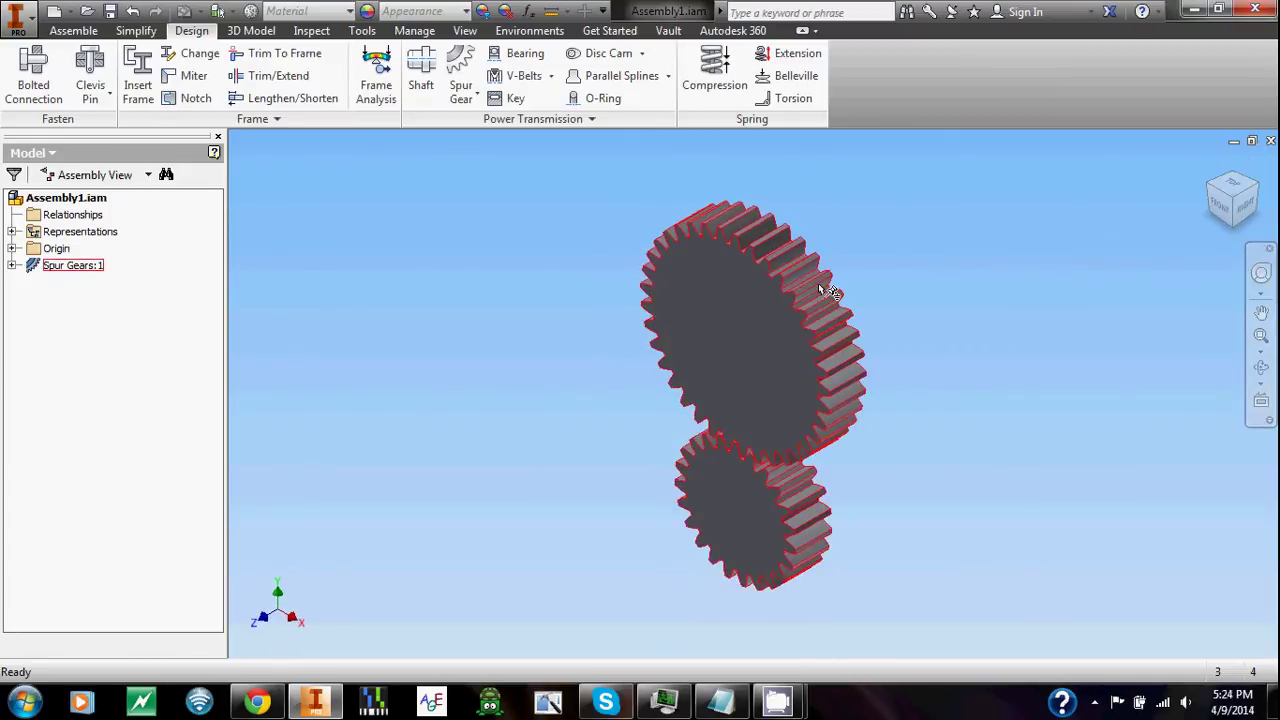
{"action": "right_click", "coordinate": [84, 275]}
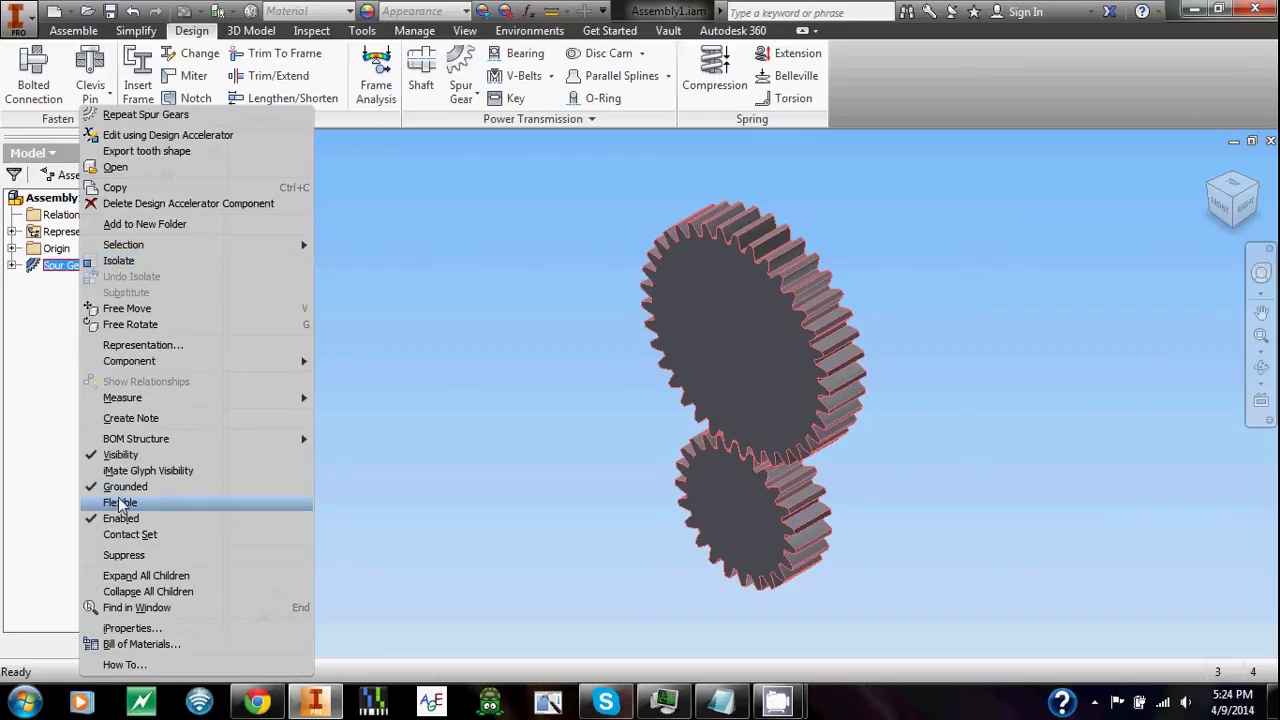
{"action": "mouse_move", "coordinate": [167, 399]}
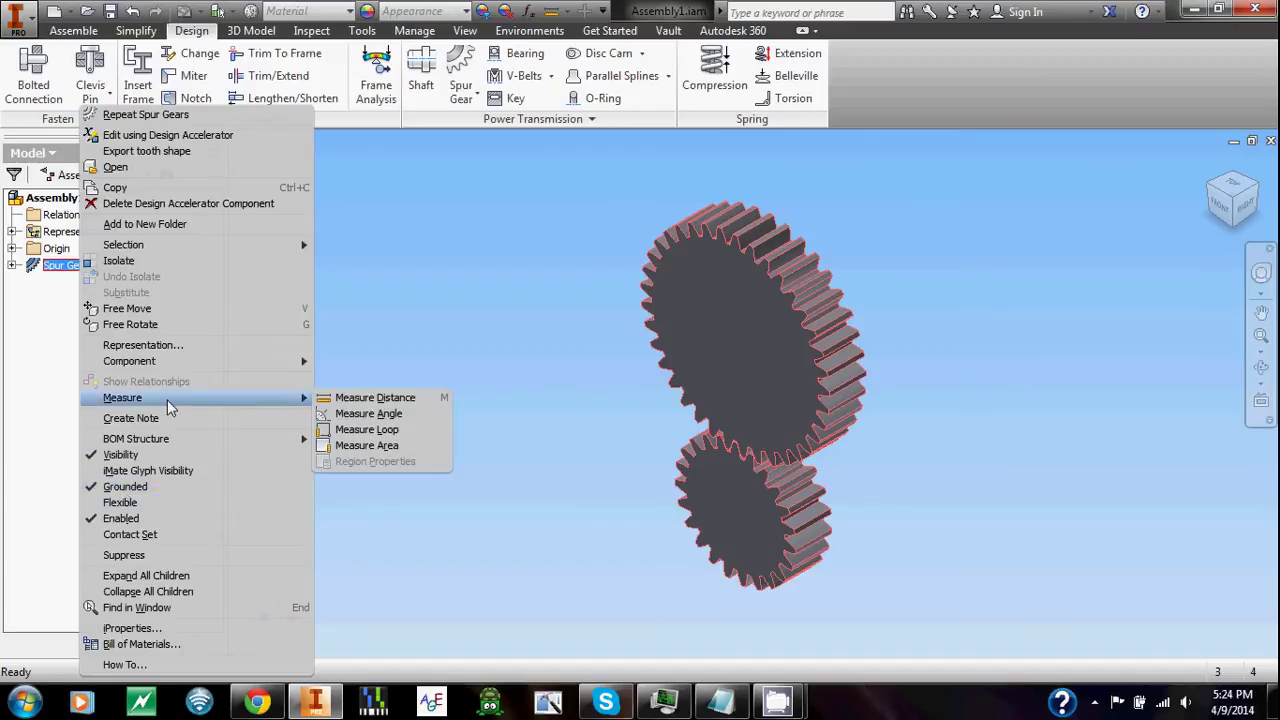
{"action": "left_click", "coordinate": [978, 301]}
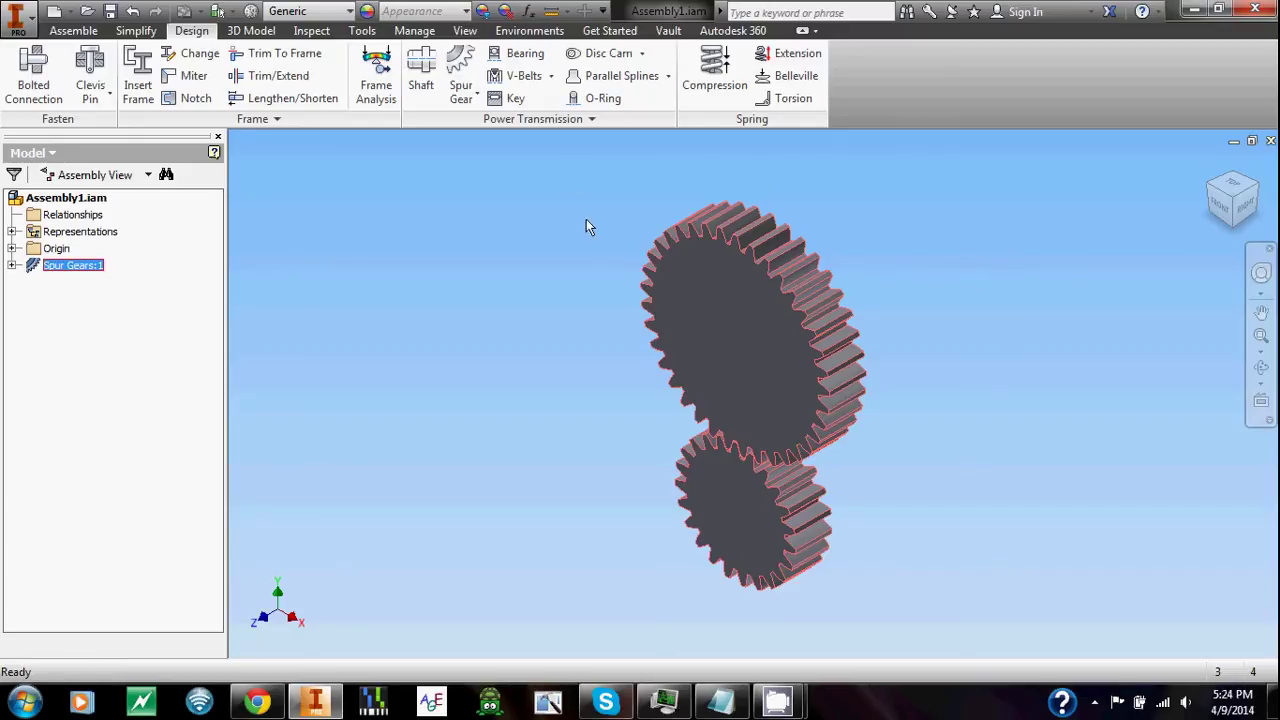
- Open the smaller gear from the spur gear set as its own part and save it as Spur Gear11.ipt in the temp folder
{"action": "left_click", "coordinate": [11, 265]}
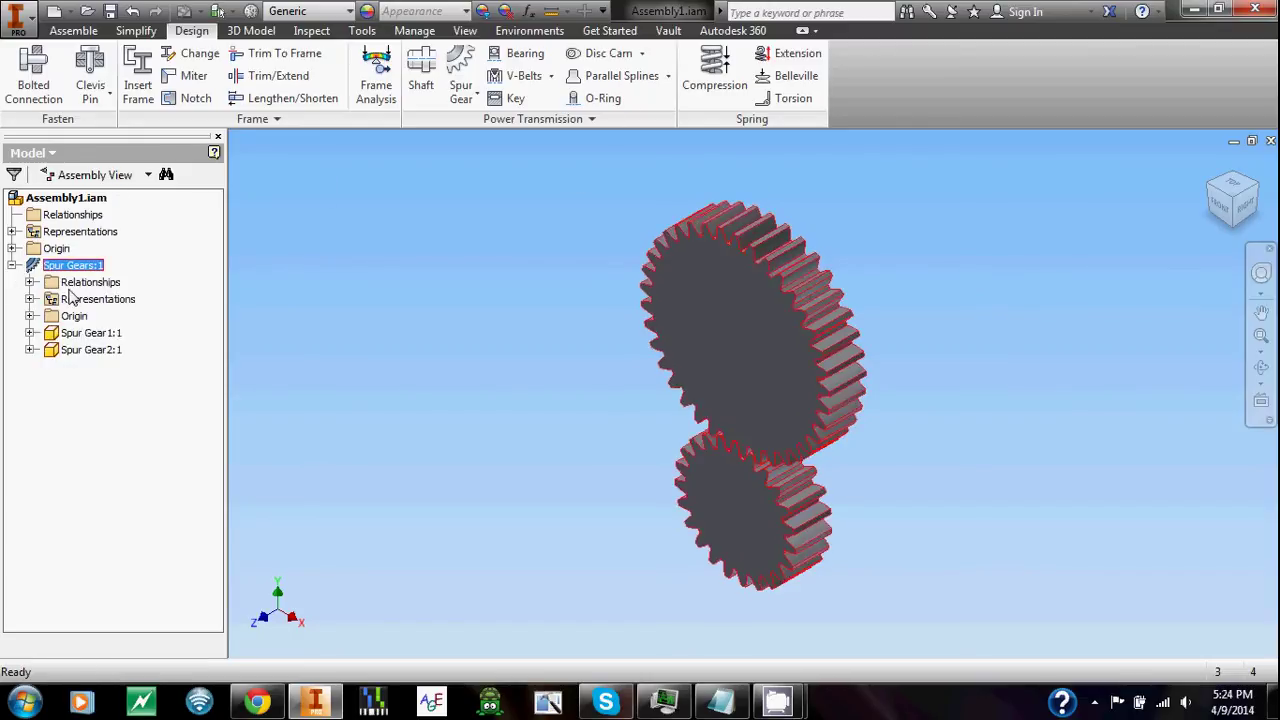
{"action": "left_click", "coordinate": [86, 333]}
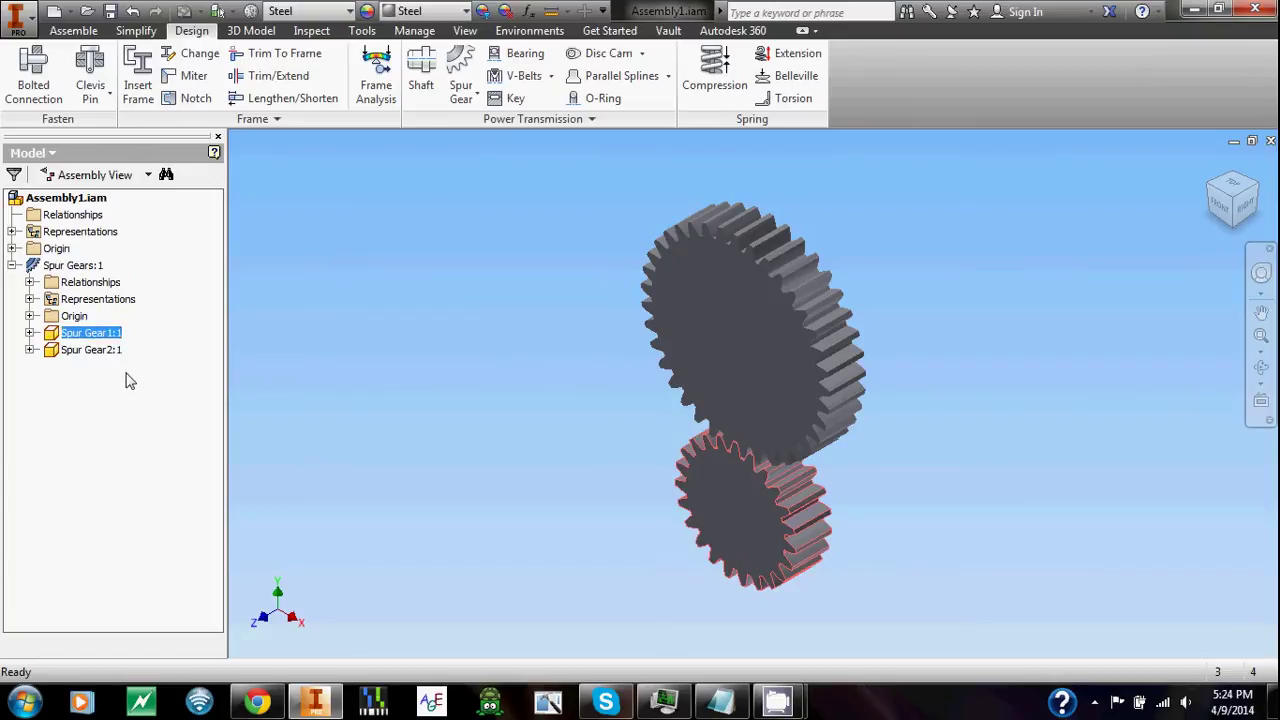
{"action": "left_click", "coordinate": [112, 336]}
{"action": "right_click", "coordinate": [112, 336]}
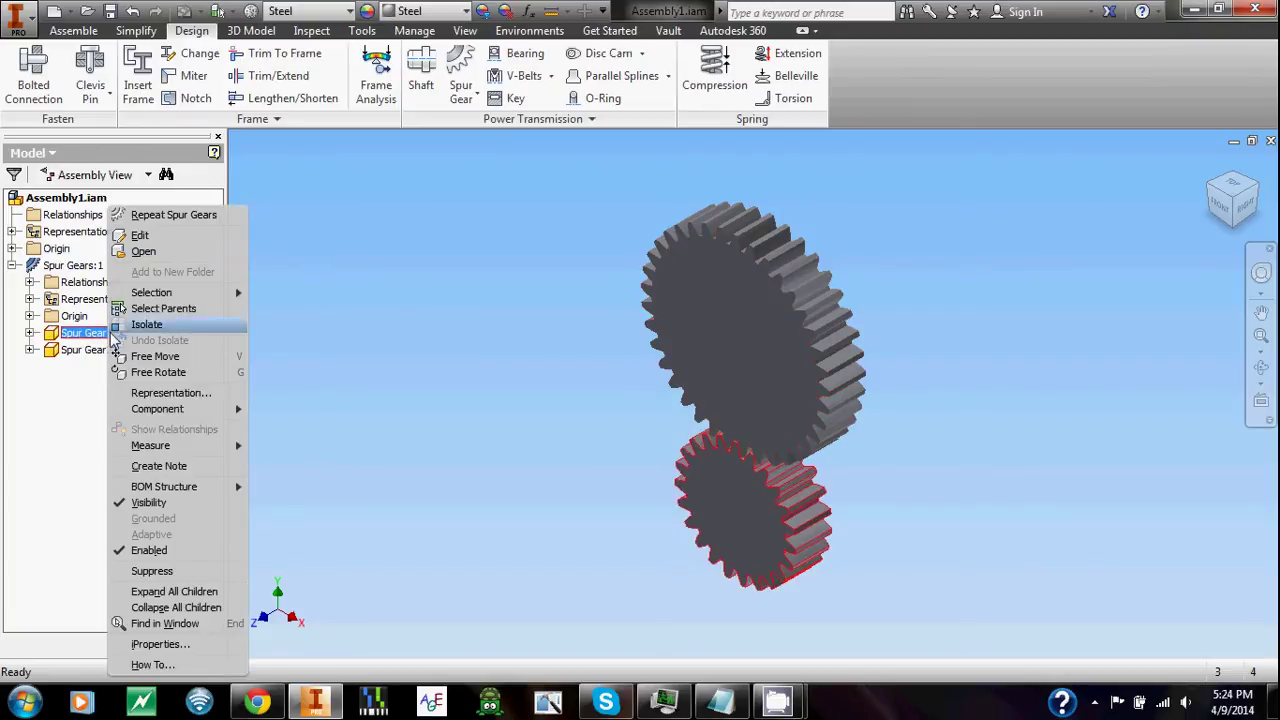
{"action": "left_click", "coordinate": [155, 257]}
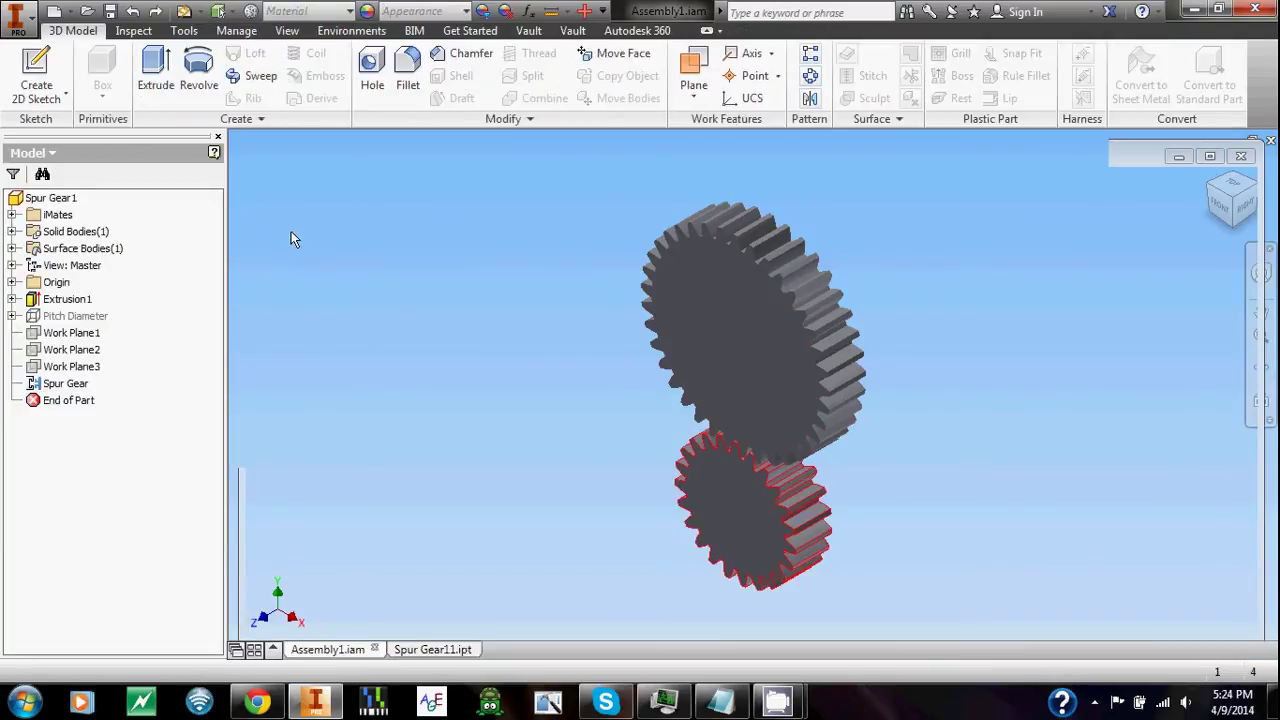
{"action": "left_click", "coordinate": [10, 16]}
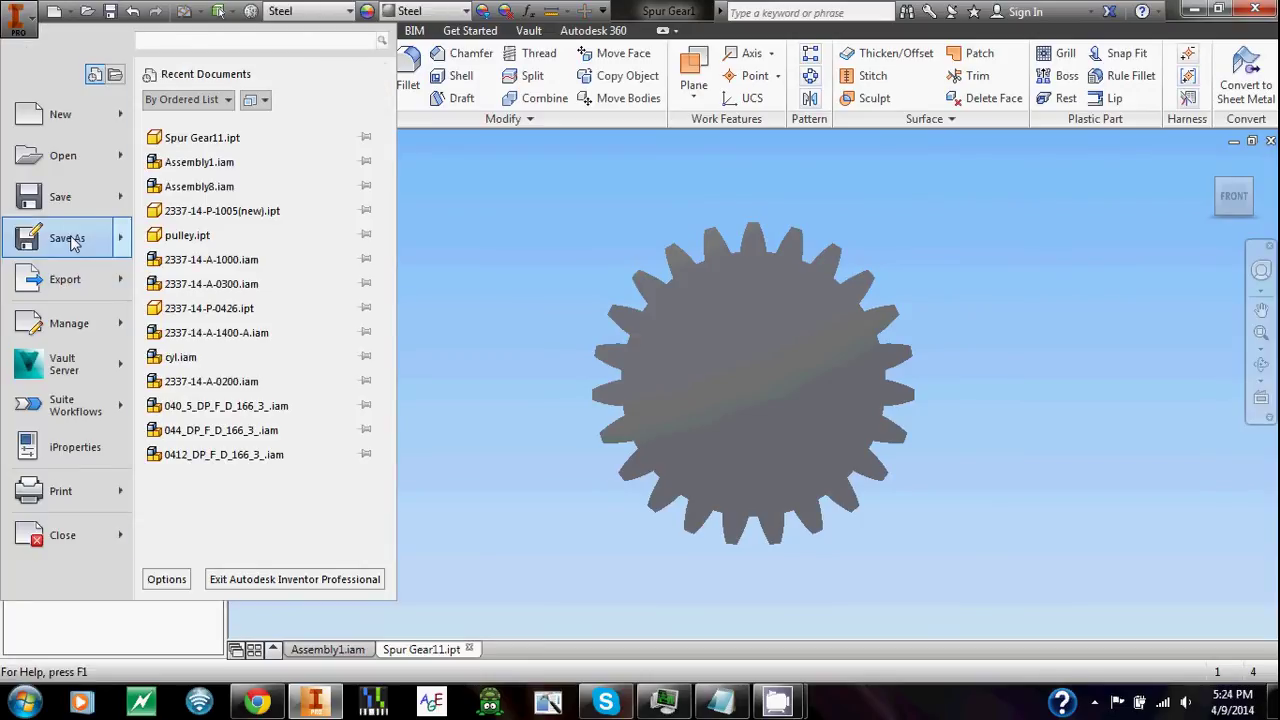
{"action": "left_click", "coordinate": [66, 238]}
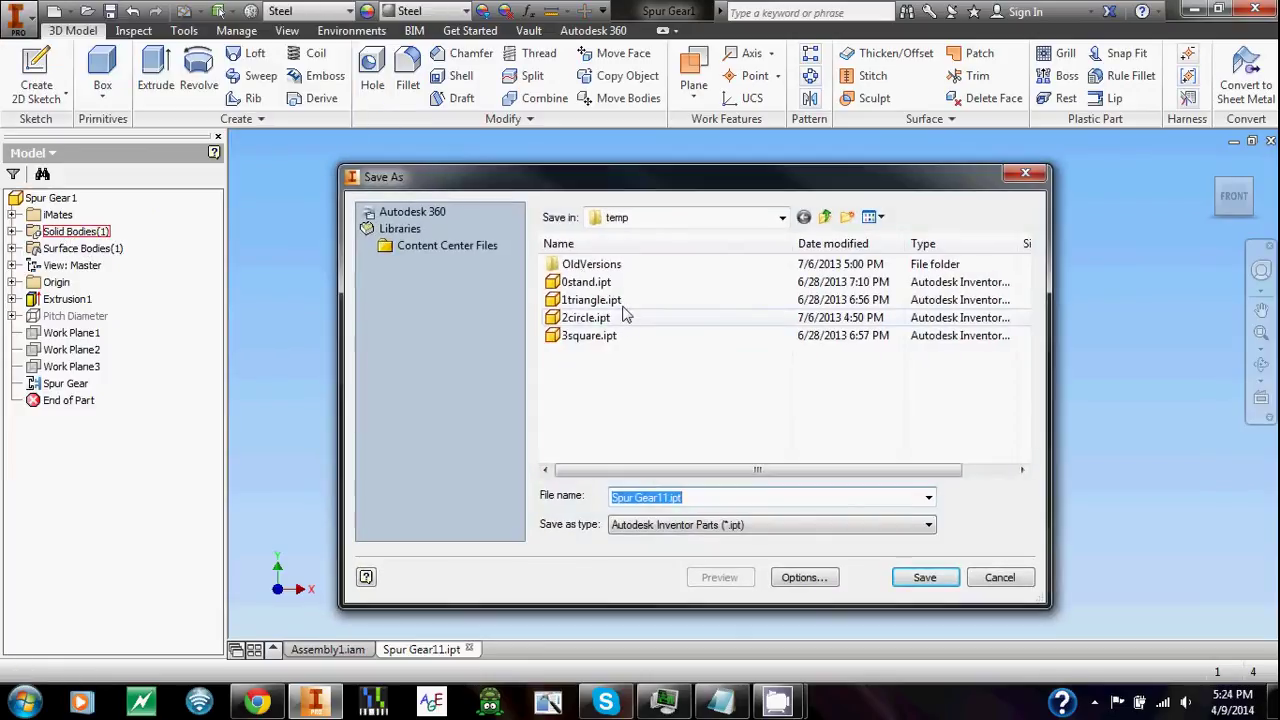
{"action": "left_click", "coordinate": [920, 578]}
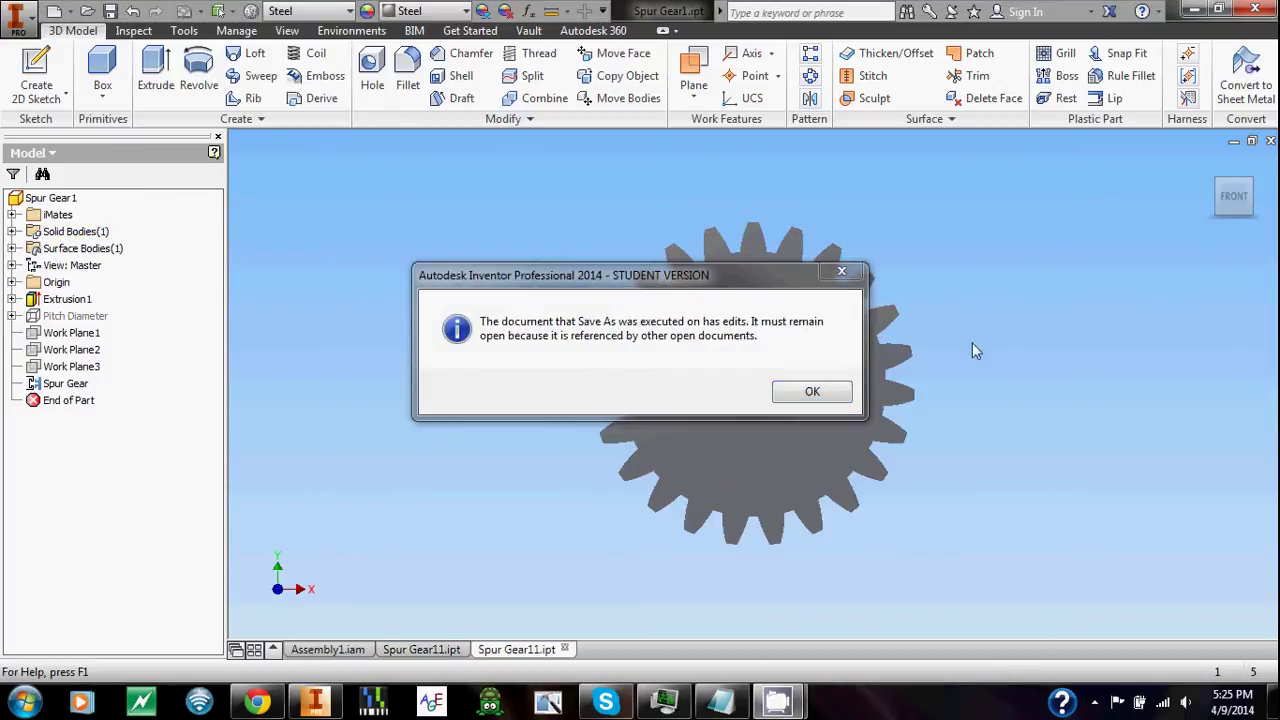
{"action": "left_click", "coordinate": [836, 396]}
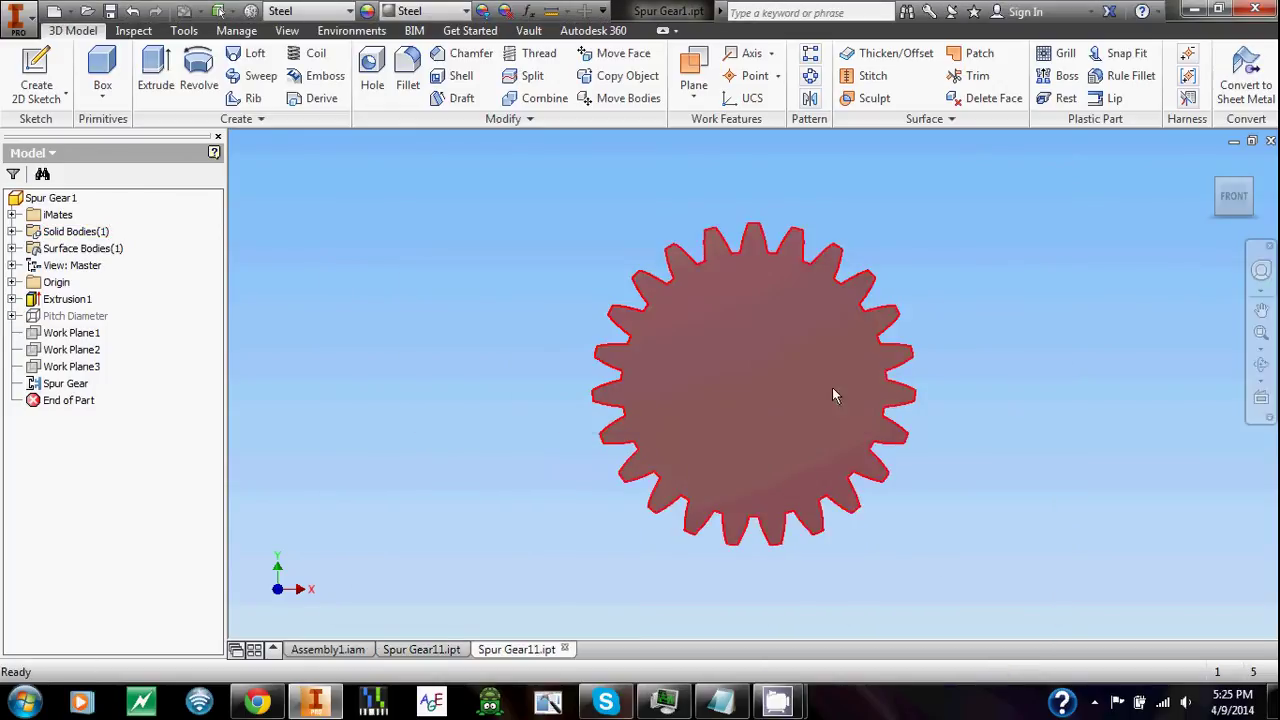
- Open the larger gear from the assembly as its own part and save it as Spur Gear21.ipt in the temp folder
{"action": "left_click", "coordinate": [327, 649]}
{"action": "left_click", "coordinate": [110, 350]}
{"action": "right_click", "coordinate": [113, 355]}
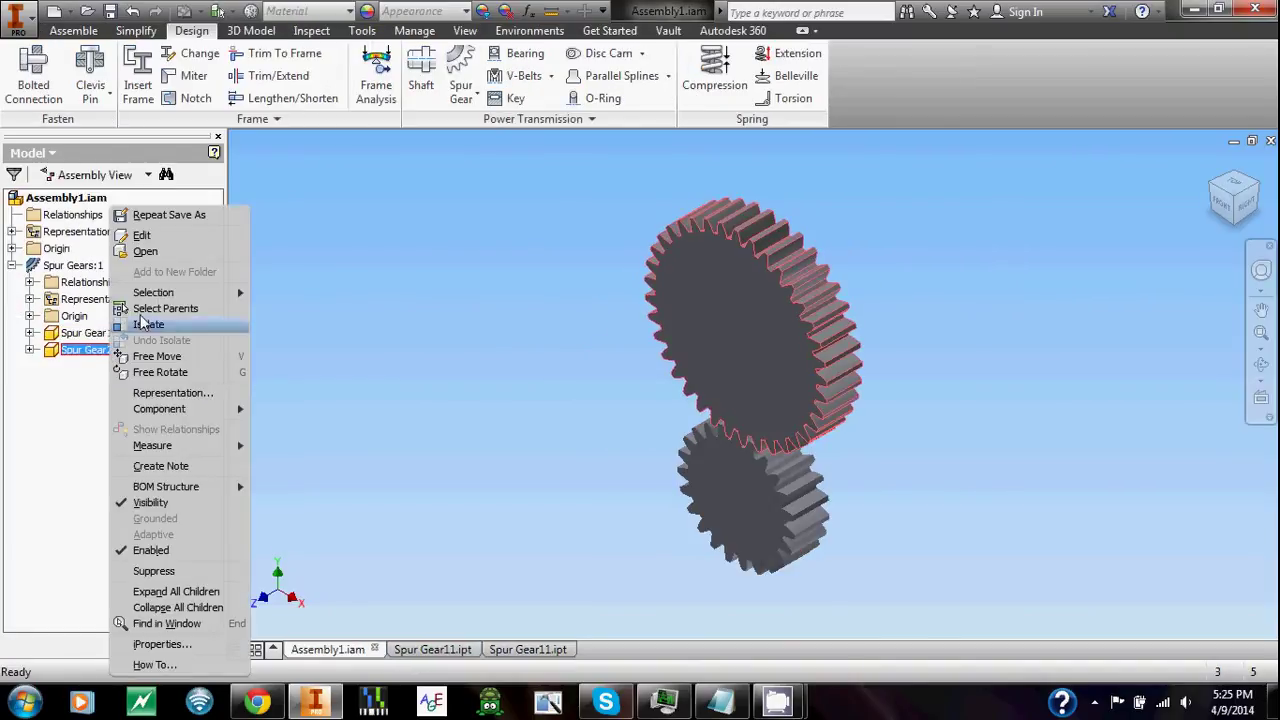
{"action": "left_click", "coordinate": [170, 249]}
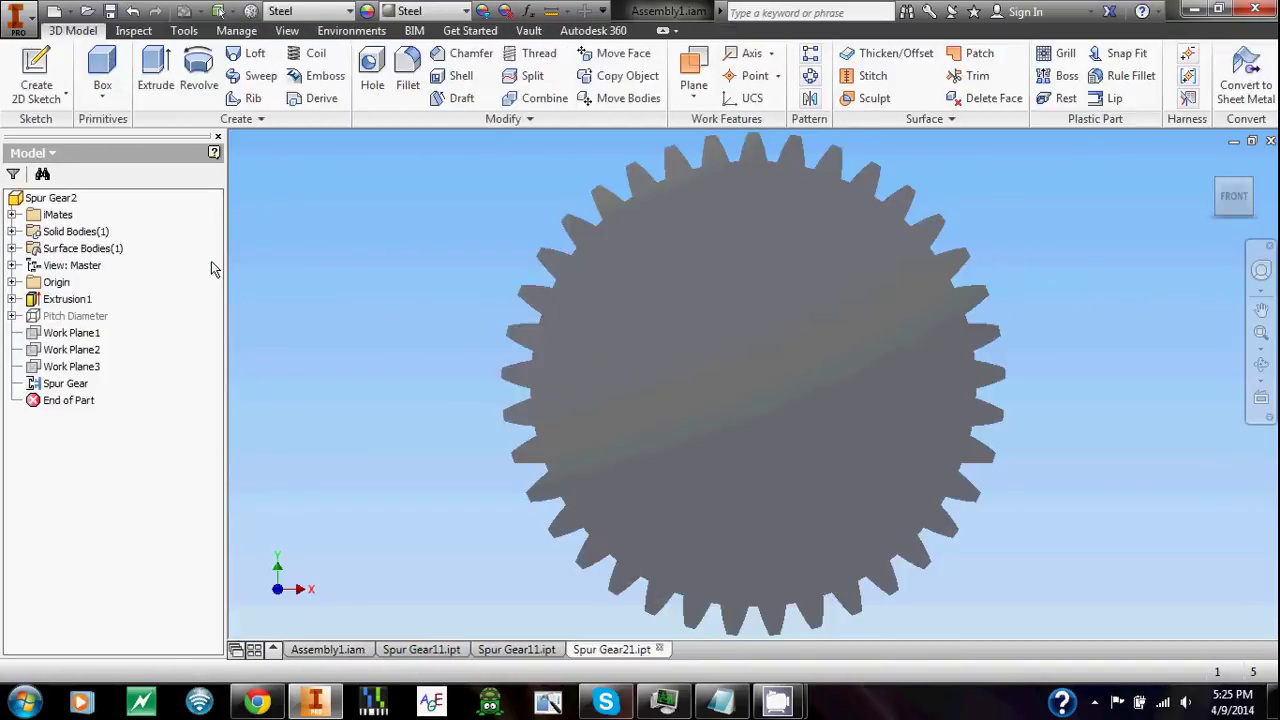
{"action": "left_click", "coordinate": [15, 15]}
{"action": "left_click", "coordinate": [63, 240]}
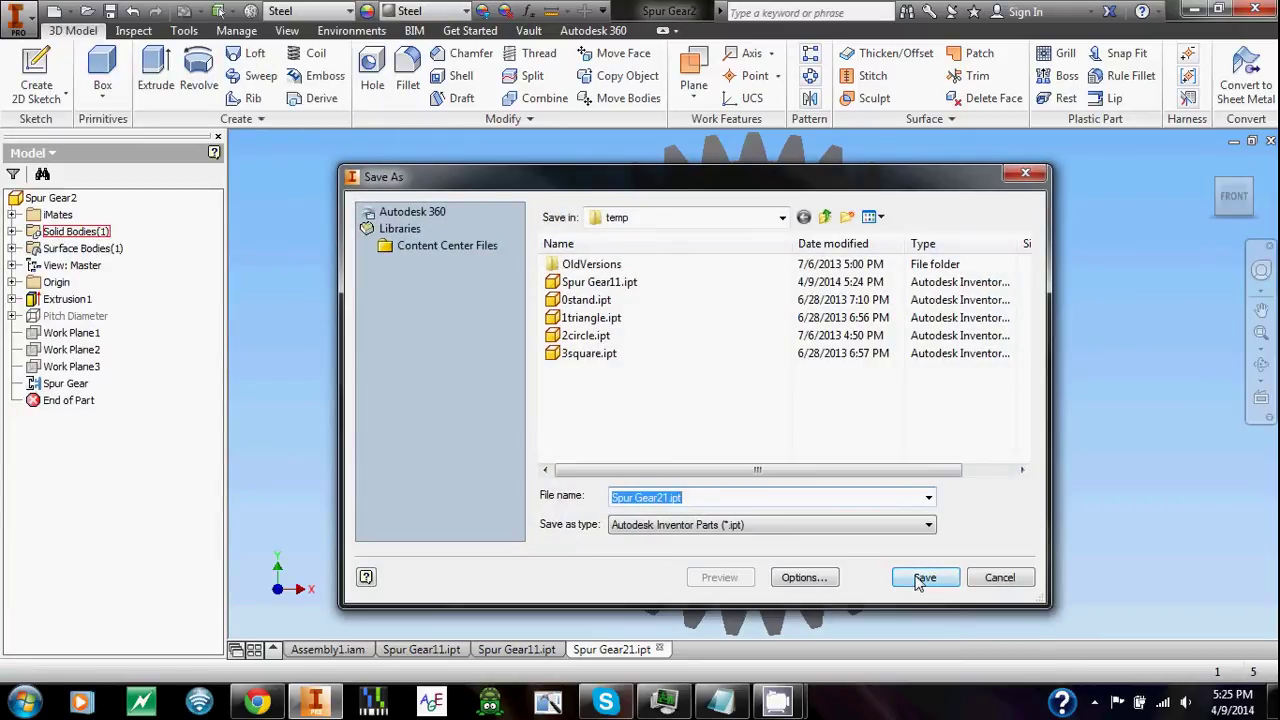
{"action": "left_click", "coordinate": [905, 577]}
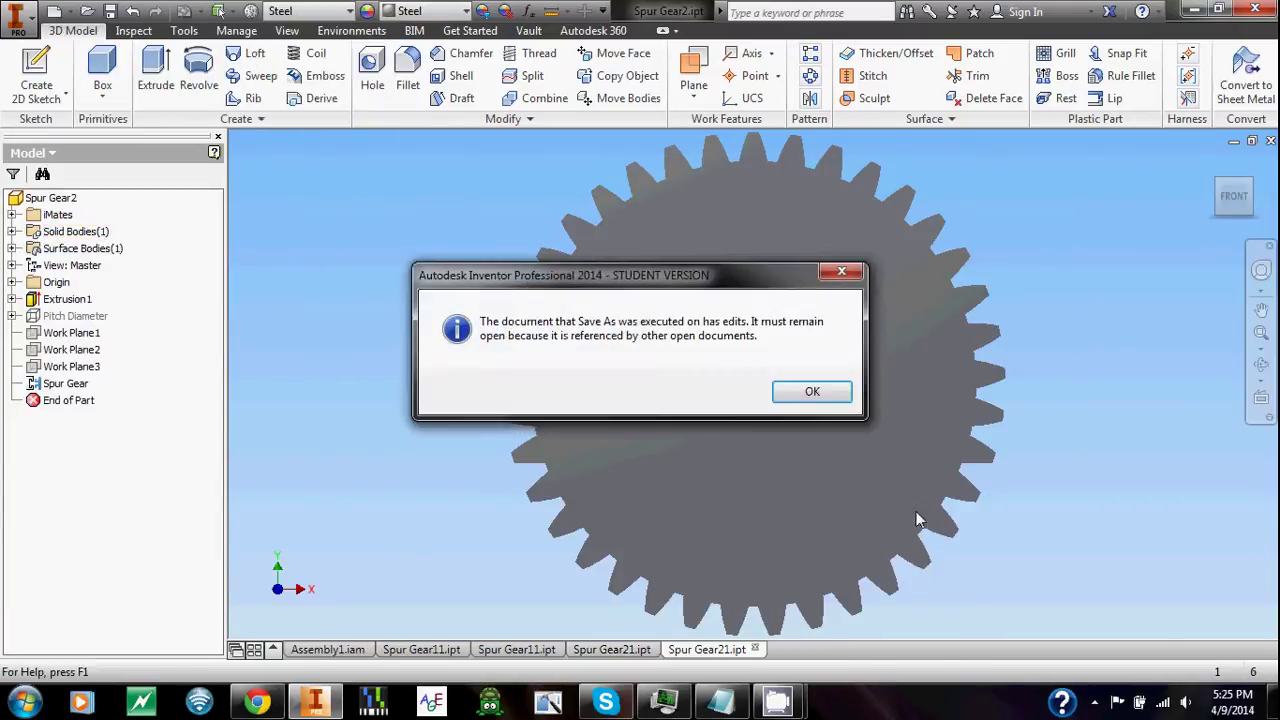
{"action": "left_click", "coordinate": [812, 391]}
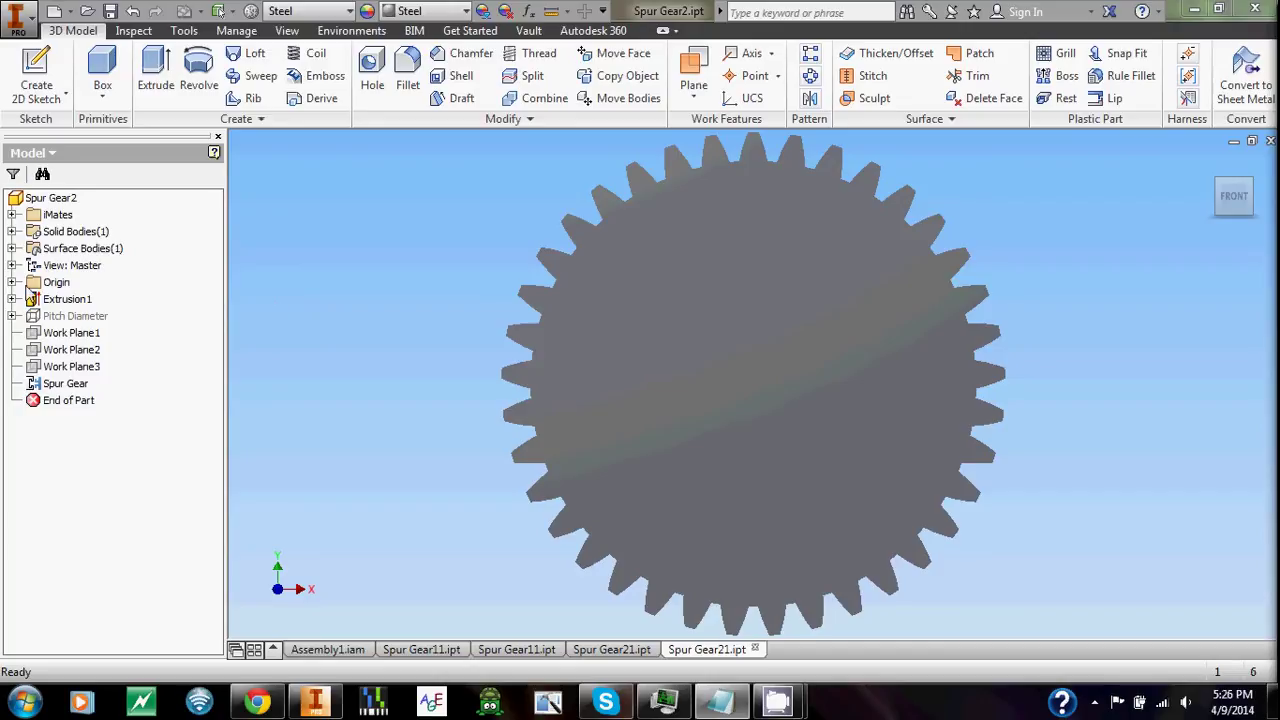
- Inspect the pitch diameter sketch of the larger gear part, followed by that of the smaller gear part
{"action": "left_click", "coordinate": [11, 316]}
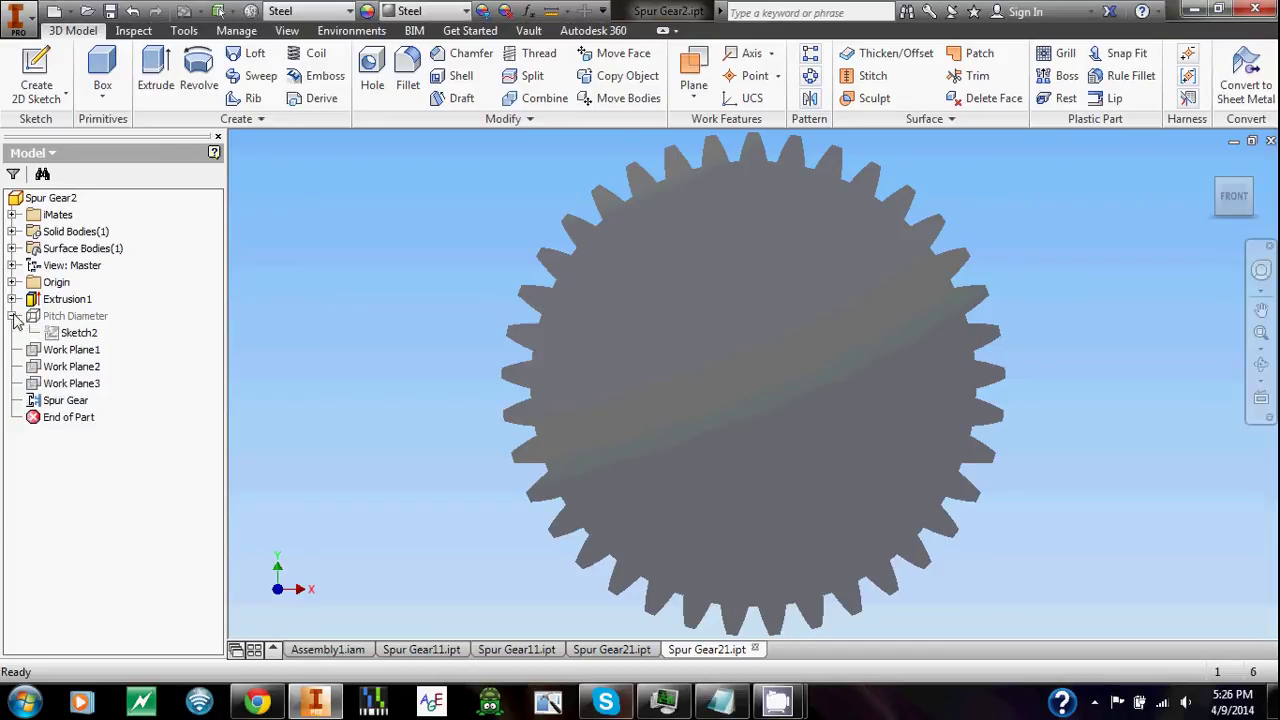
{"action": "left_click", "coordinate": [75, 333]}
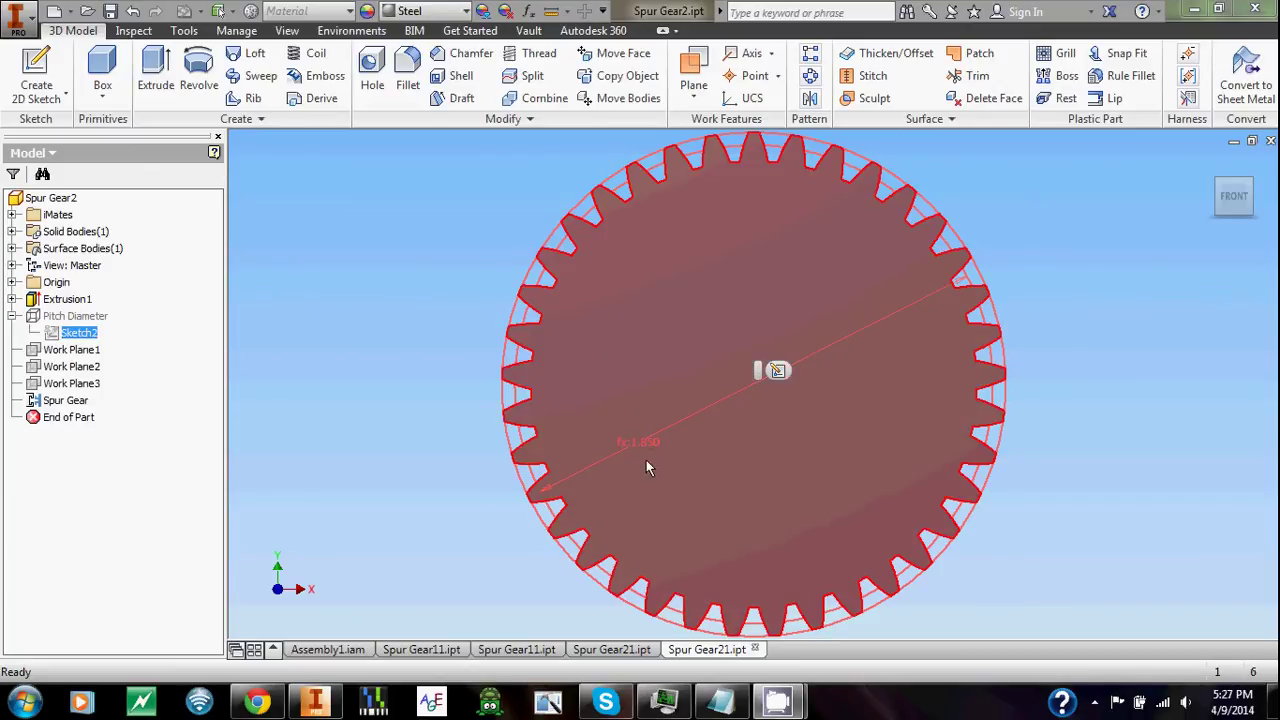
{"action": "left_click", "coordinate": [516, 650]}
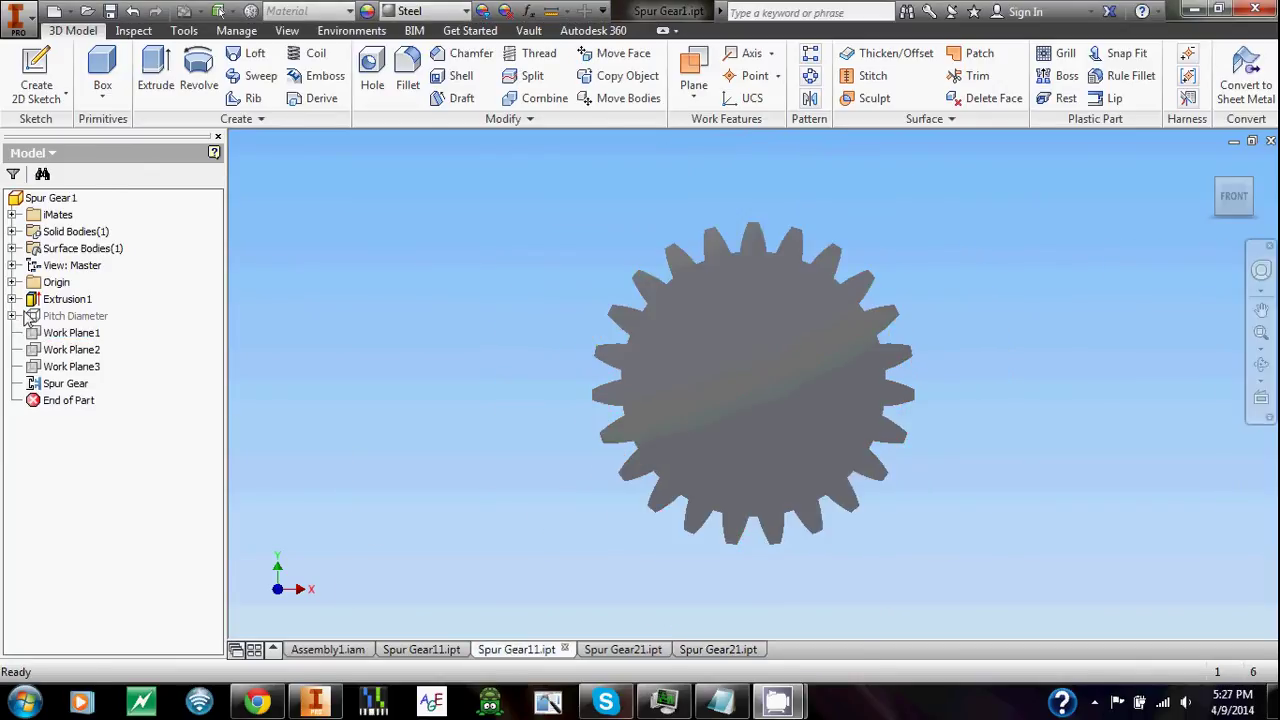
{"action": "left_click", "coordinate": [12, 316]}
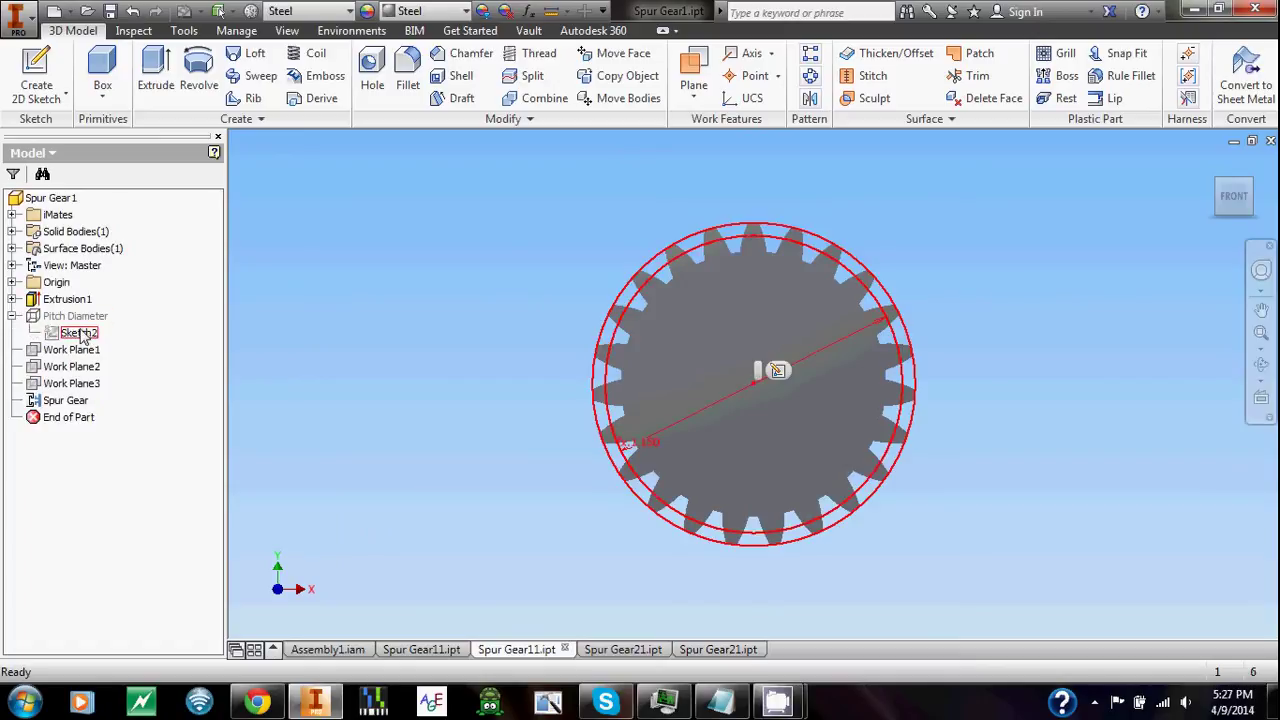
{"action": "left_click", "coordinate": [80, 333]}
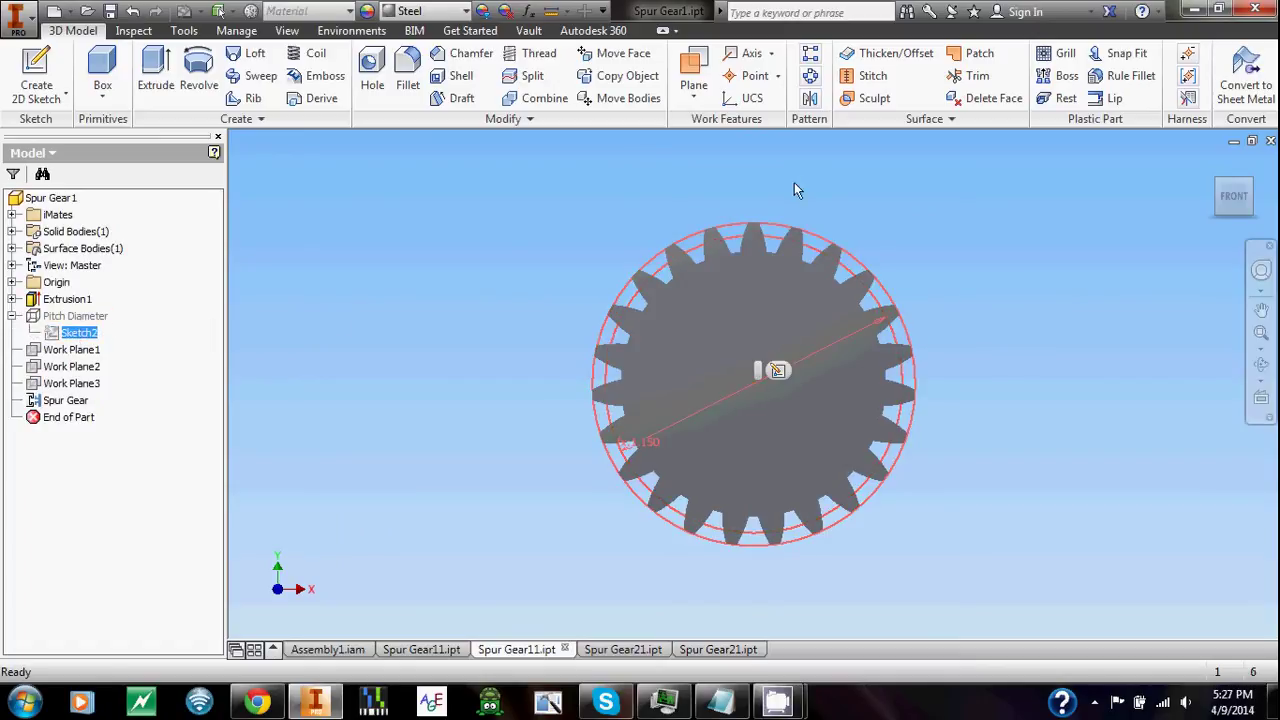
{"action": "left_click", "coordinate": [583, 232]}
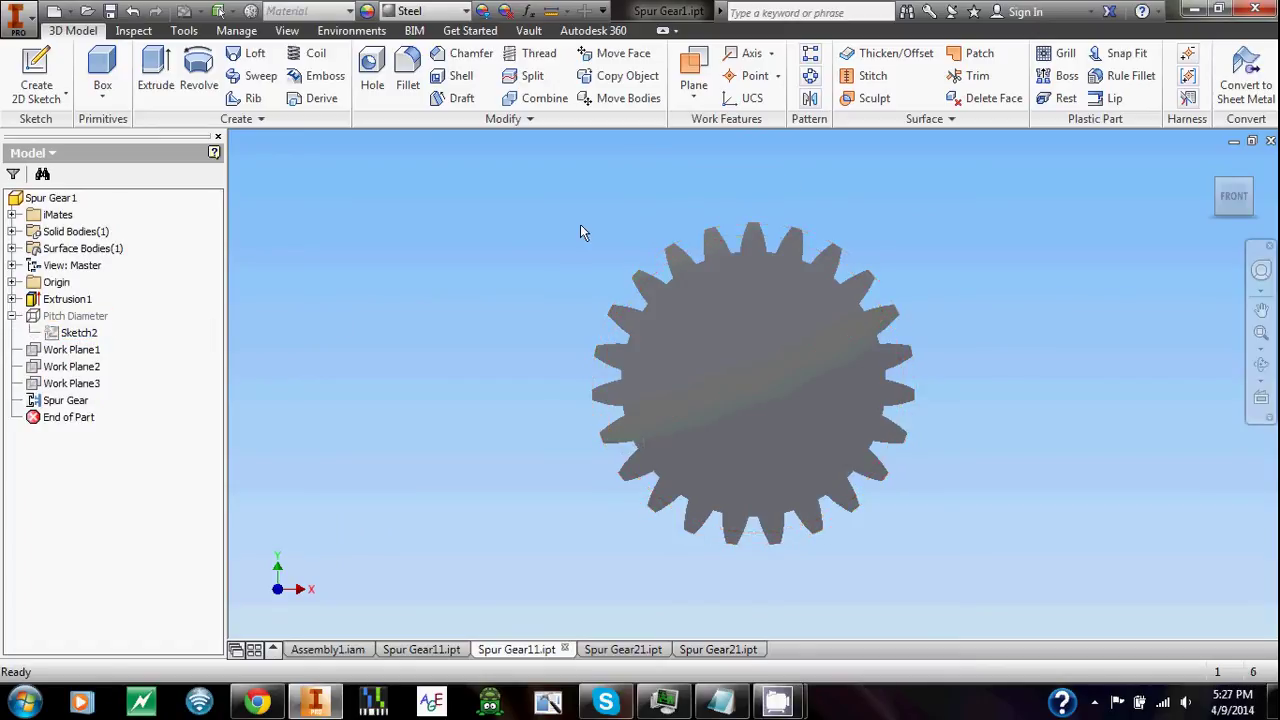
- Create a new, empty part file
{"action": "left_click", "coordinate": [12, 14]}
{"action": "key", "text": "Escape"}
{"action": "key", "text": "ctrl+n"}
{"action": "double_click", "coordinate": [614, 196]}
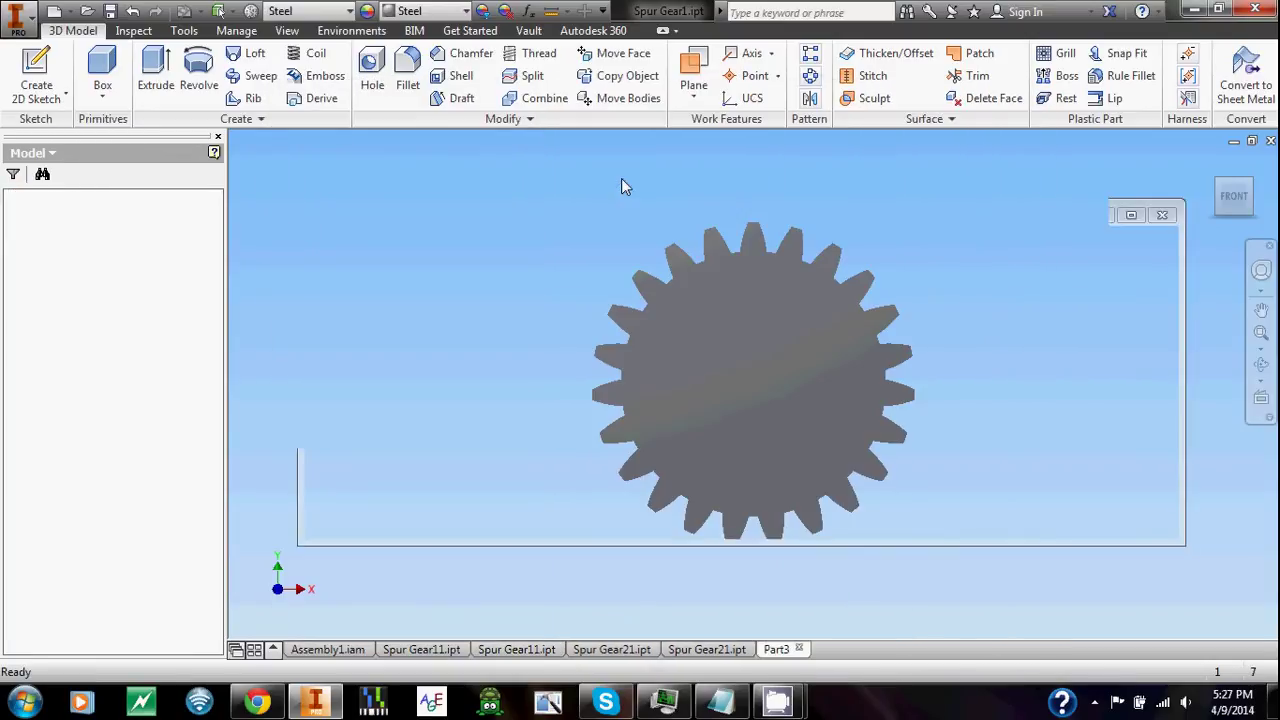
- Start a sketch on the XY plane and draw a rectangle about 0.43 in high with its lower-left corner at the origin
{"action": "left_click", "coordinate": [36, 70]}
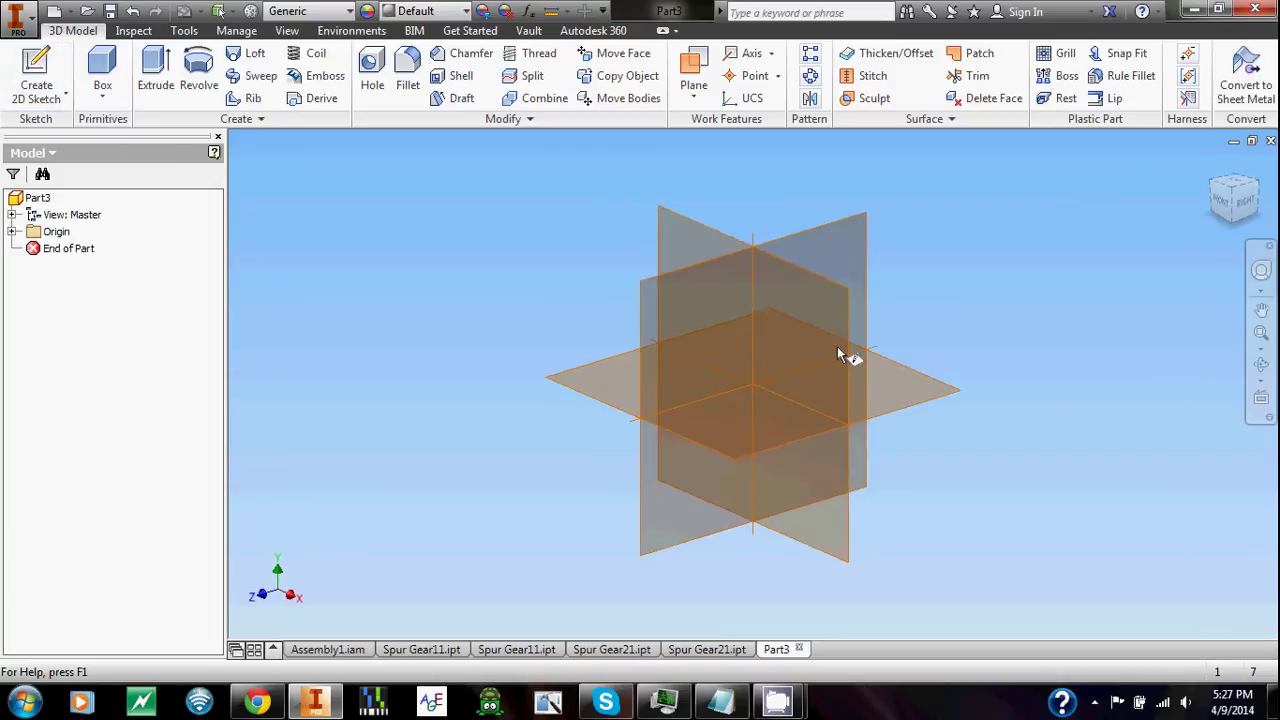
{"action": "left_click", "coordinate": [846, 355]}
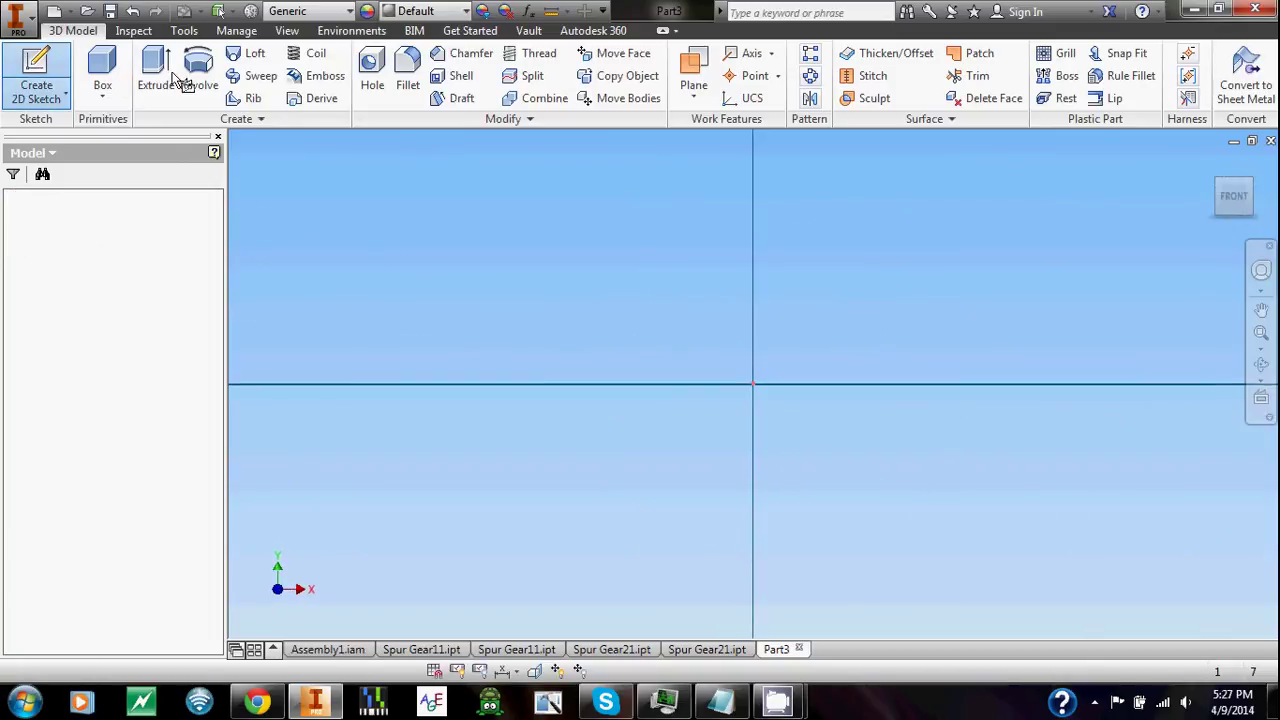
{"action": "left_click", "coordinate": [86, 98]}
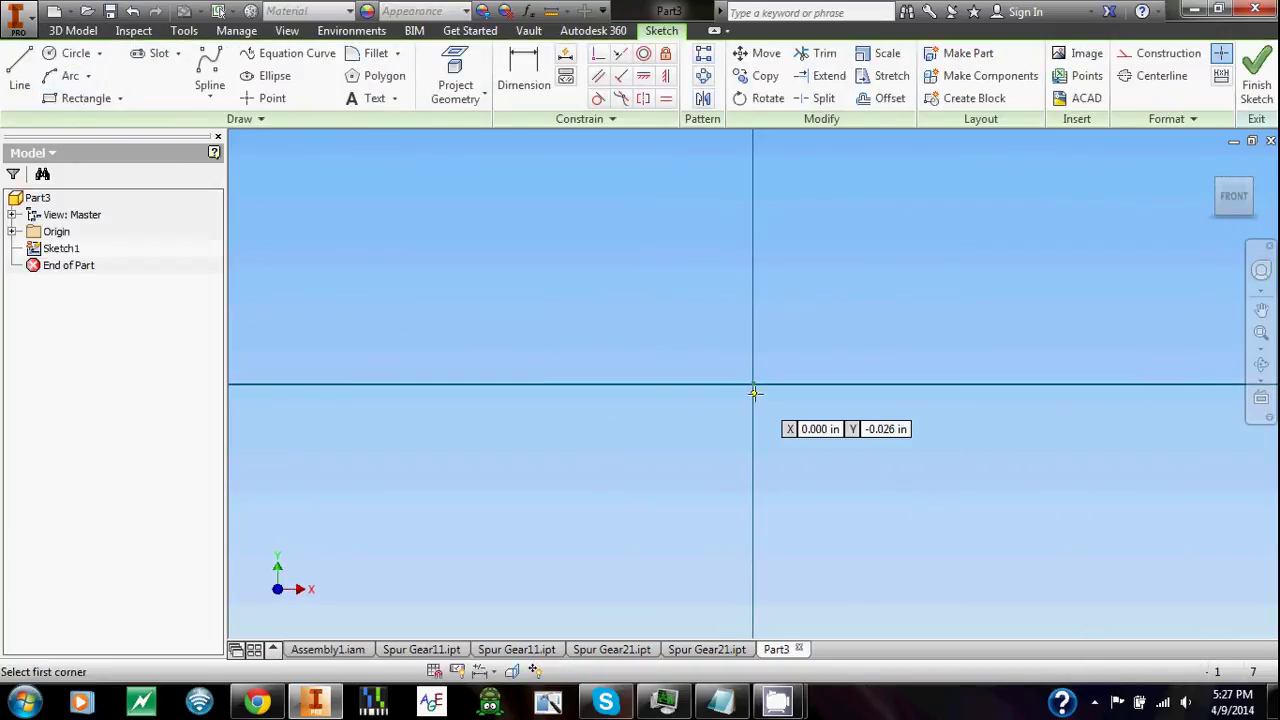
{"action": "left_click", "coordinate": [754, 386]}
{"action": "left_click", "coordinate": [966, 223]}
{"action": "middle_click_drag", "start_coordinate": [901, 207], "coordinate": [890, 382]}
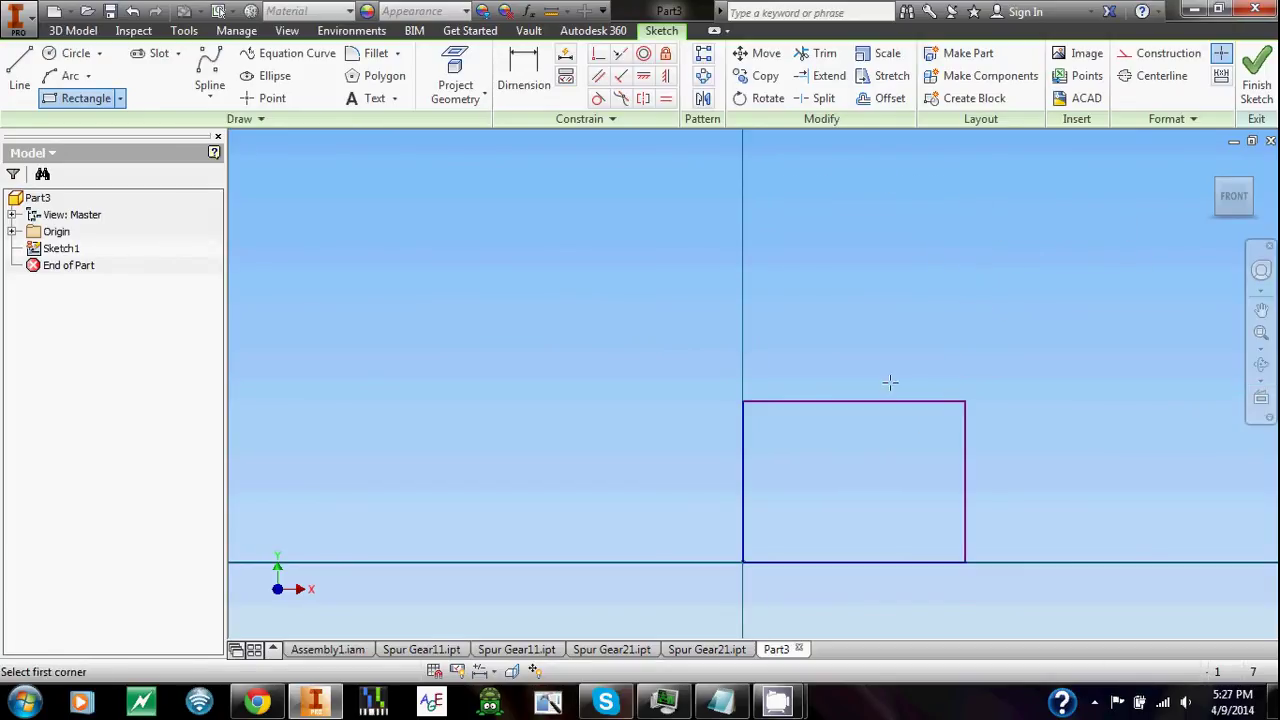
- Dimension the rectangle 2 in high and 4 in wide and finish the sketch
{"action": "key", "text": "d"}
{"action": "left_click", "coordinate": [741, 465]}
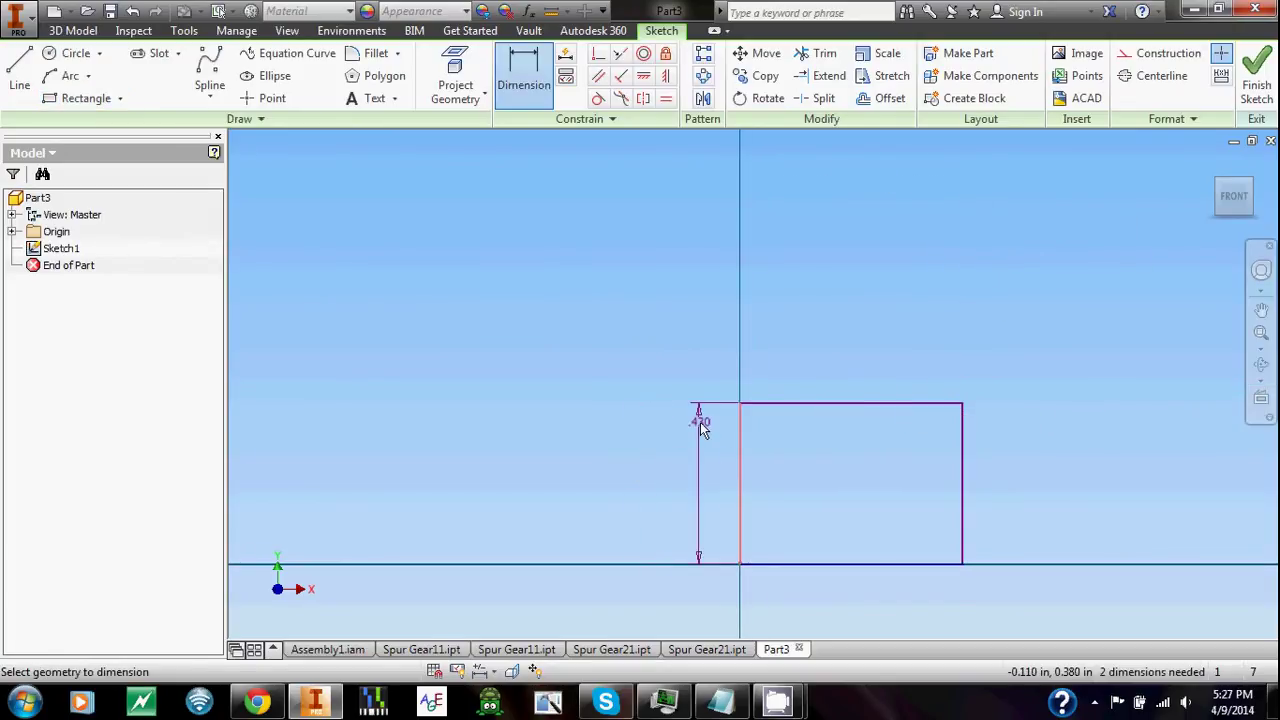
{"action": "left_click", "coordinate": [694, 456]}
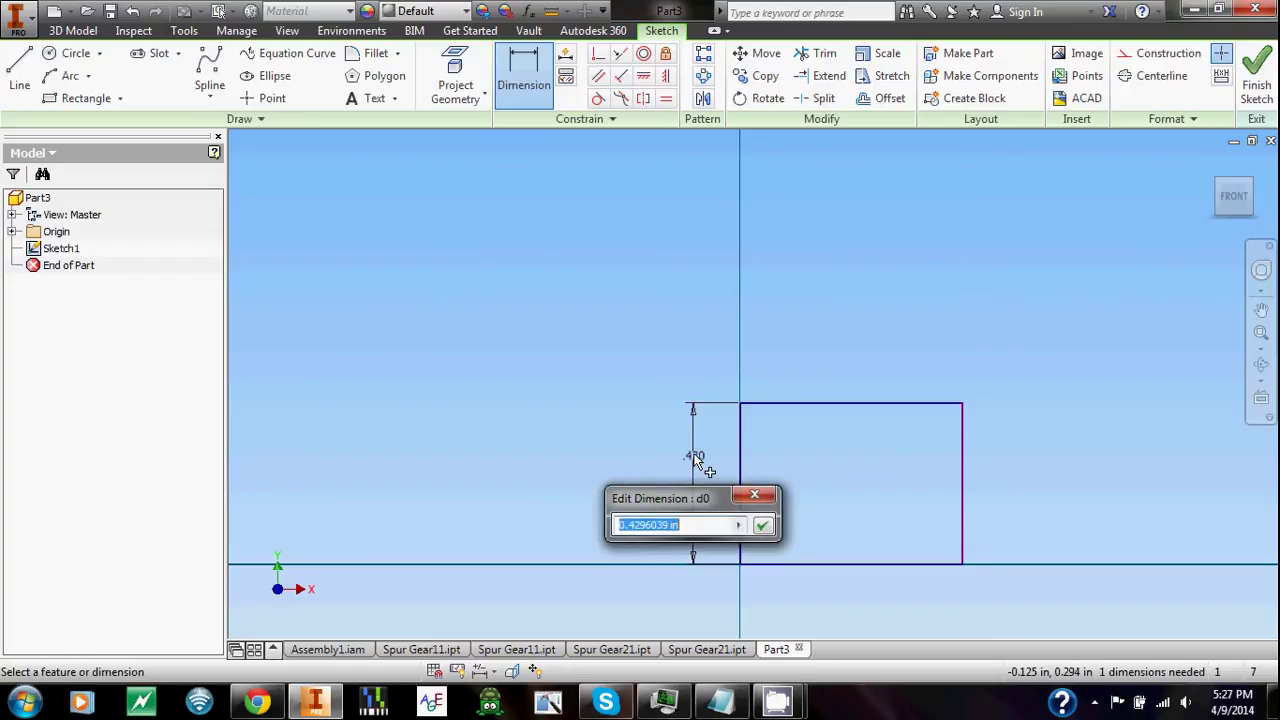
{"action": "type", "text": "2"}
{"action": "key", "text": "Return"}
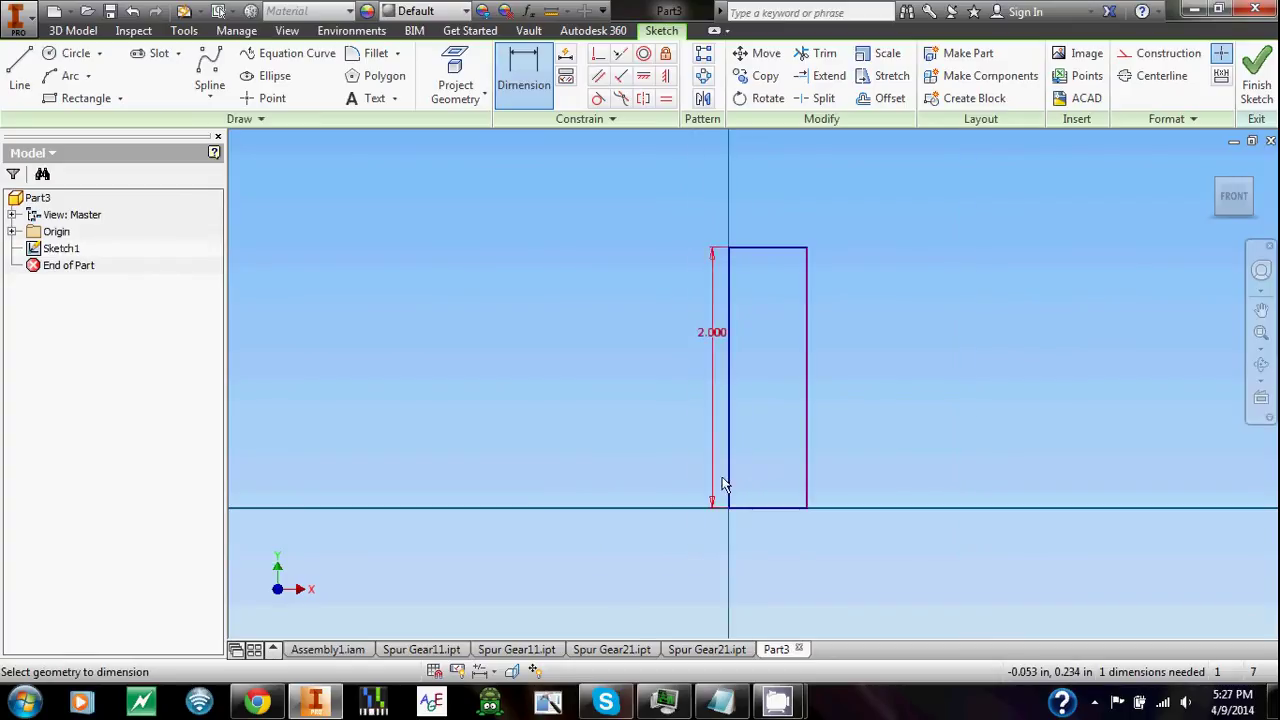
{"action": "left_click", "coordinate": [764, 549]}
{"action": "type", "text": "4"}
{"action": "key", "text": "Return"}
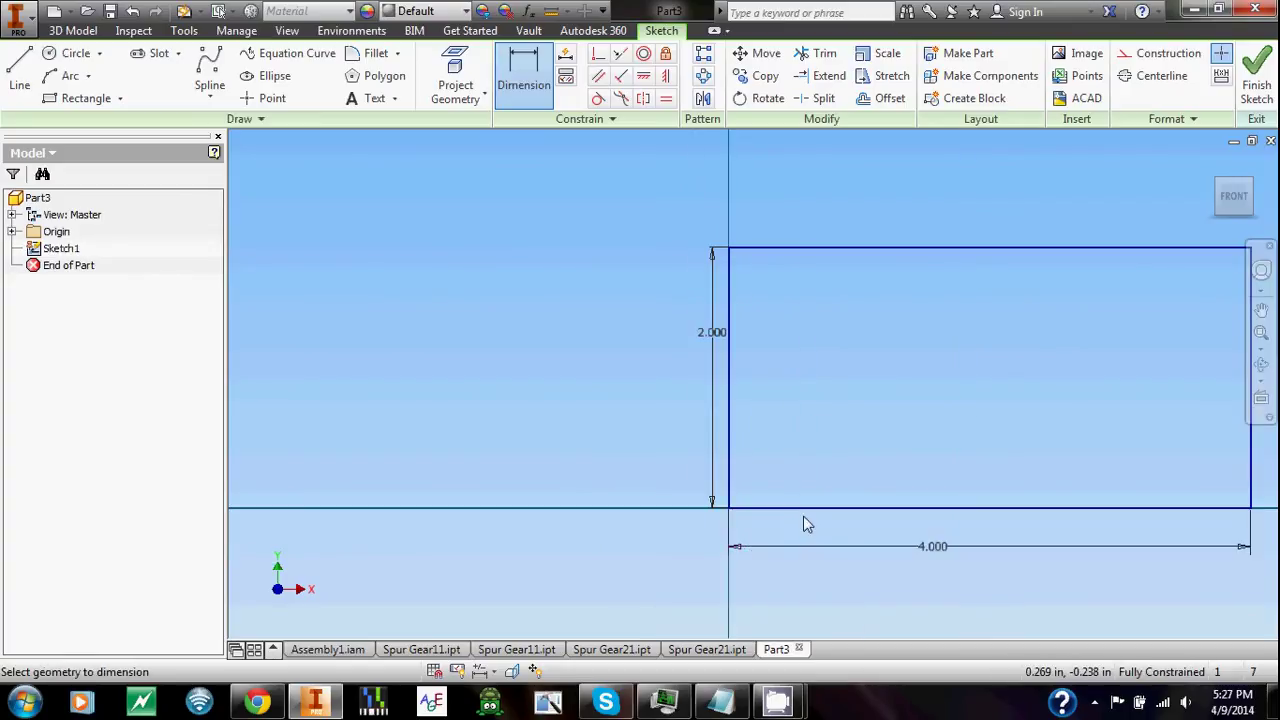
{"action": "middle_click_drag", "start_coordinate": [1262, 155], "coordinate": [1152, 172]}
{"action": "key", "text": "Escape"}
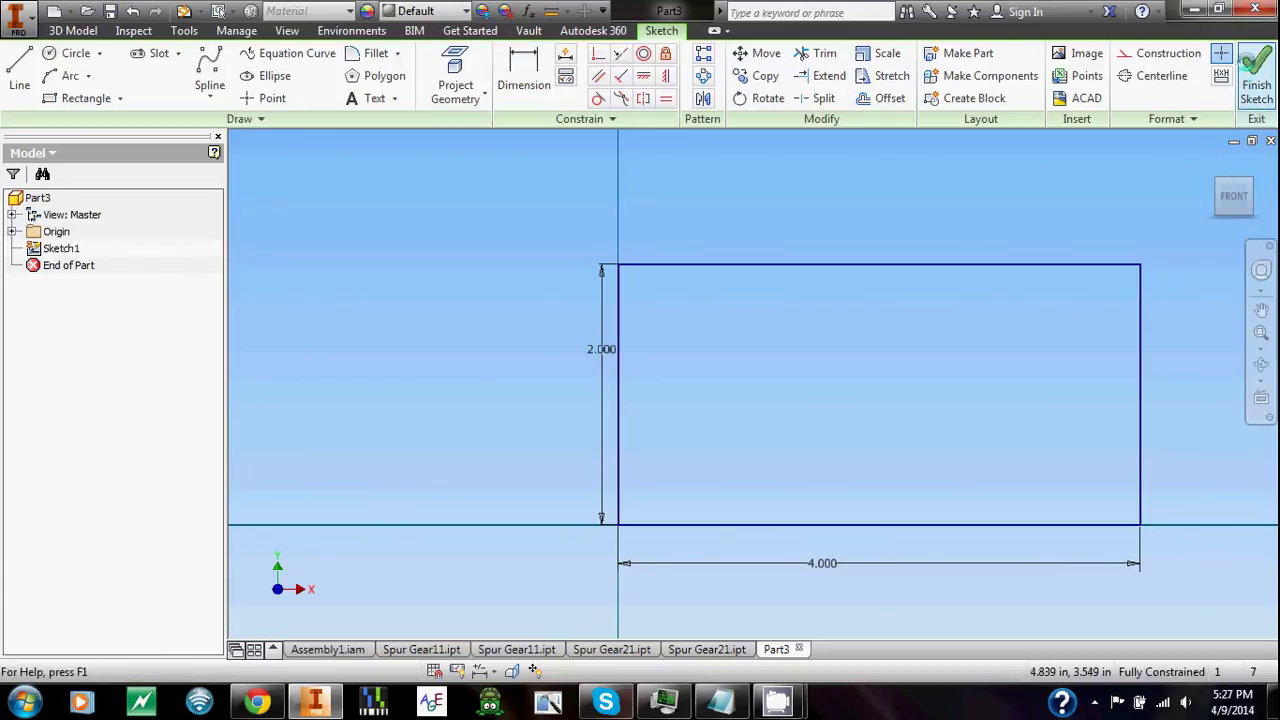
{"action": "left_click", "coordinate": [1256, 80]}
- Extrude the rectangle .125 in to form a flat plate
{"action": "middle_click_drag", "start_coordinate": [620, 311], "coordinate": [611, 355]}
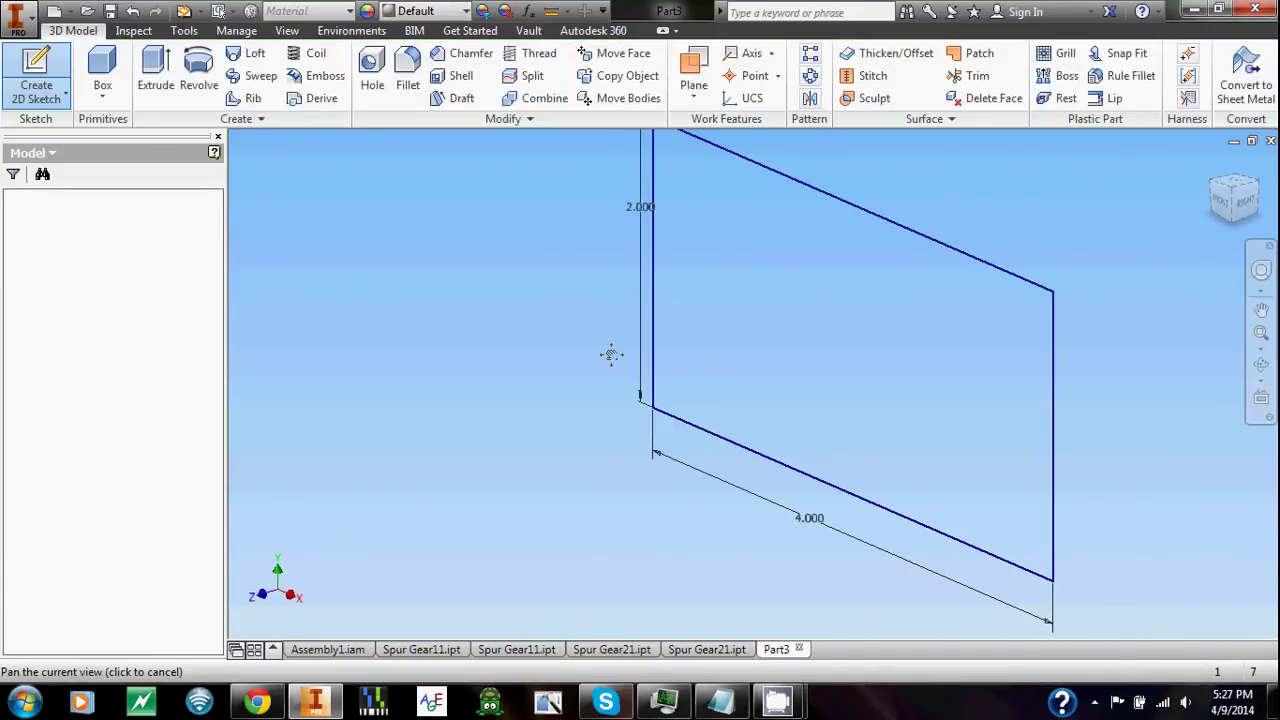
{"action": "left_click", "coordinate": [155, 70]}
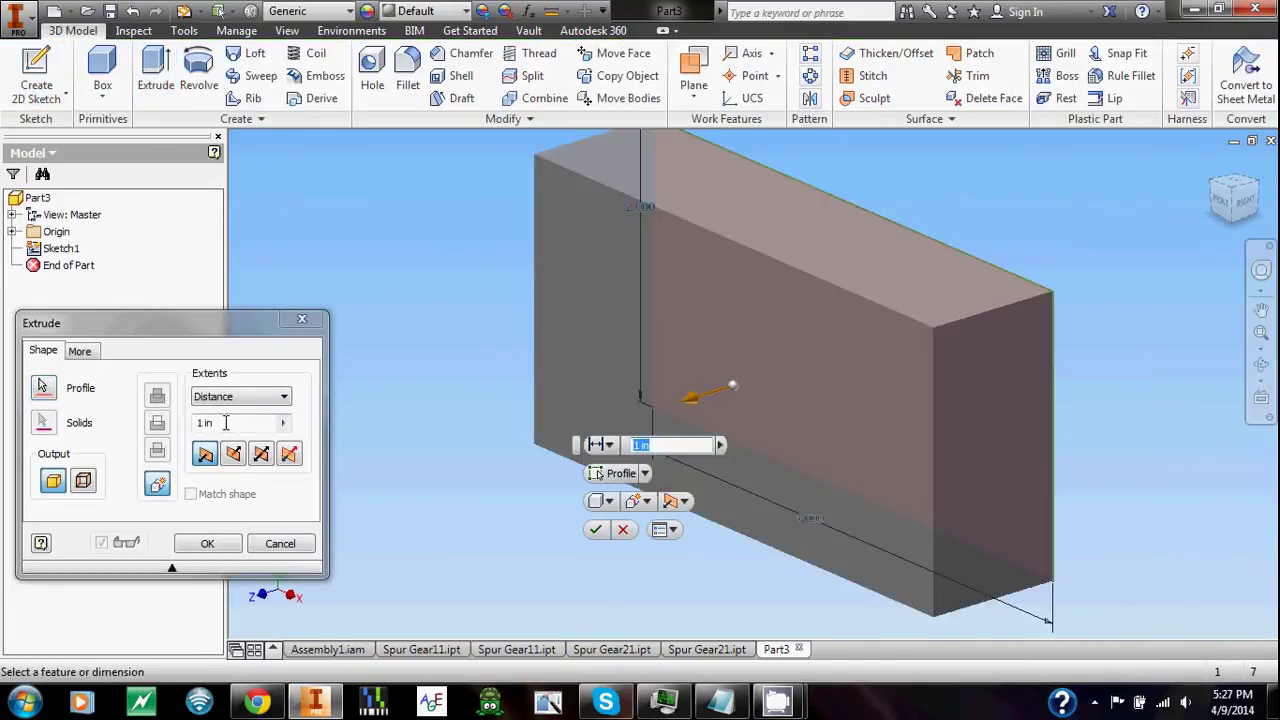
{"action": "left_click", "coordinate": [225, 422]}
{"action": "type", "text": ".125"}
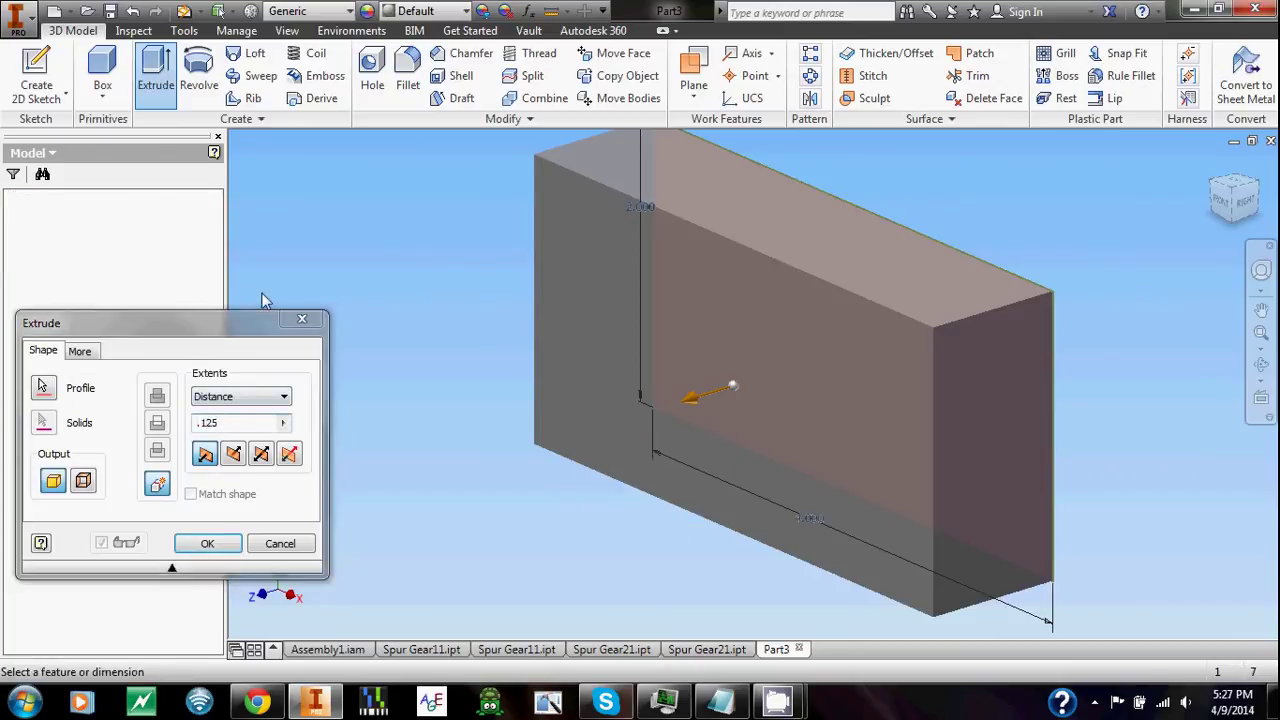
{"action": "key", "text": "Return"}
- Start a sketch on the plate's front face and draw a 1.850 in diameter circle on its left half
{"action": "left_click", "coordinate": [36, 75]}
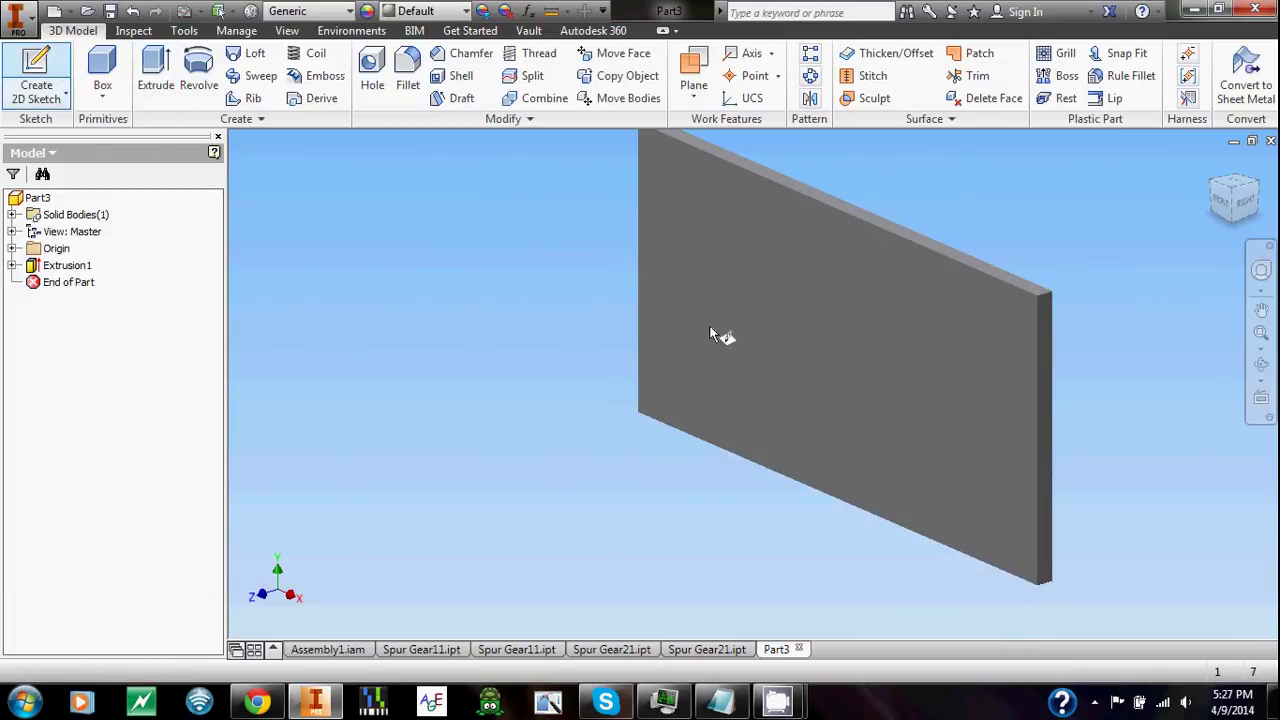
{"action": "left_click", "coordinate": [780, 355]}
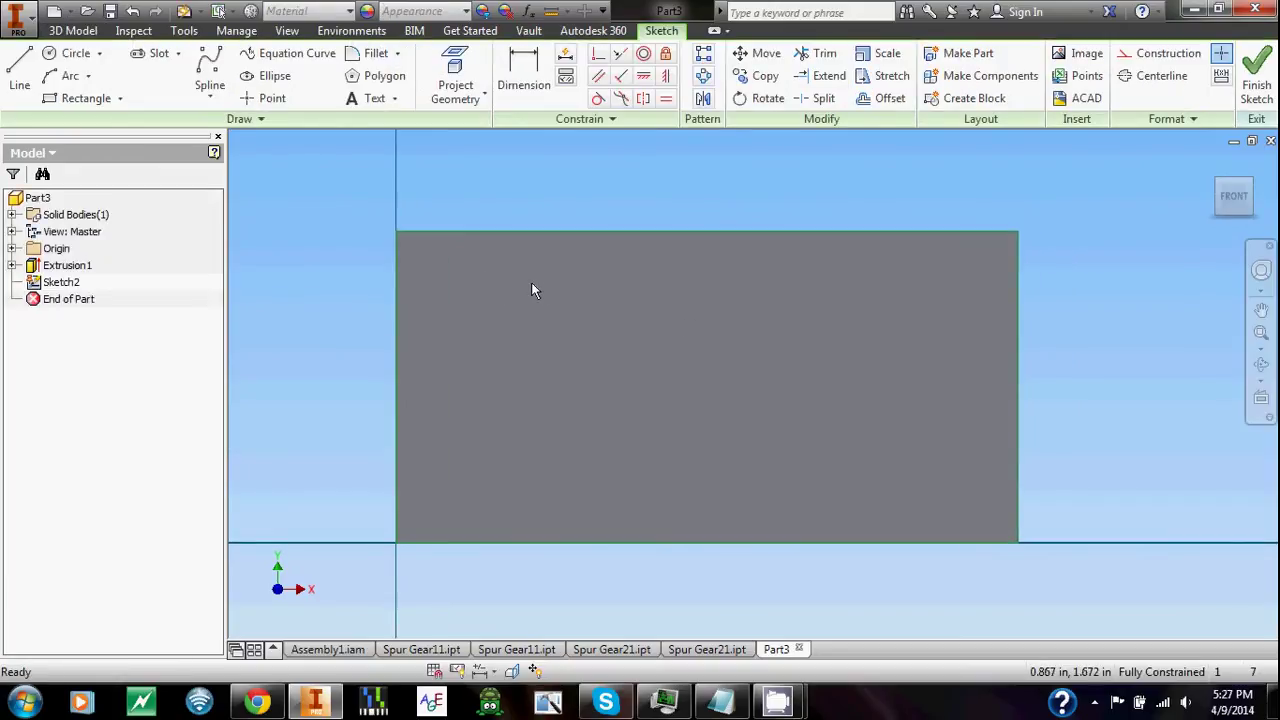
{"action": "key", "text": "c"}
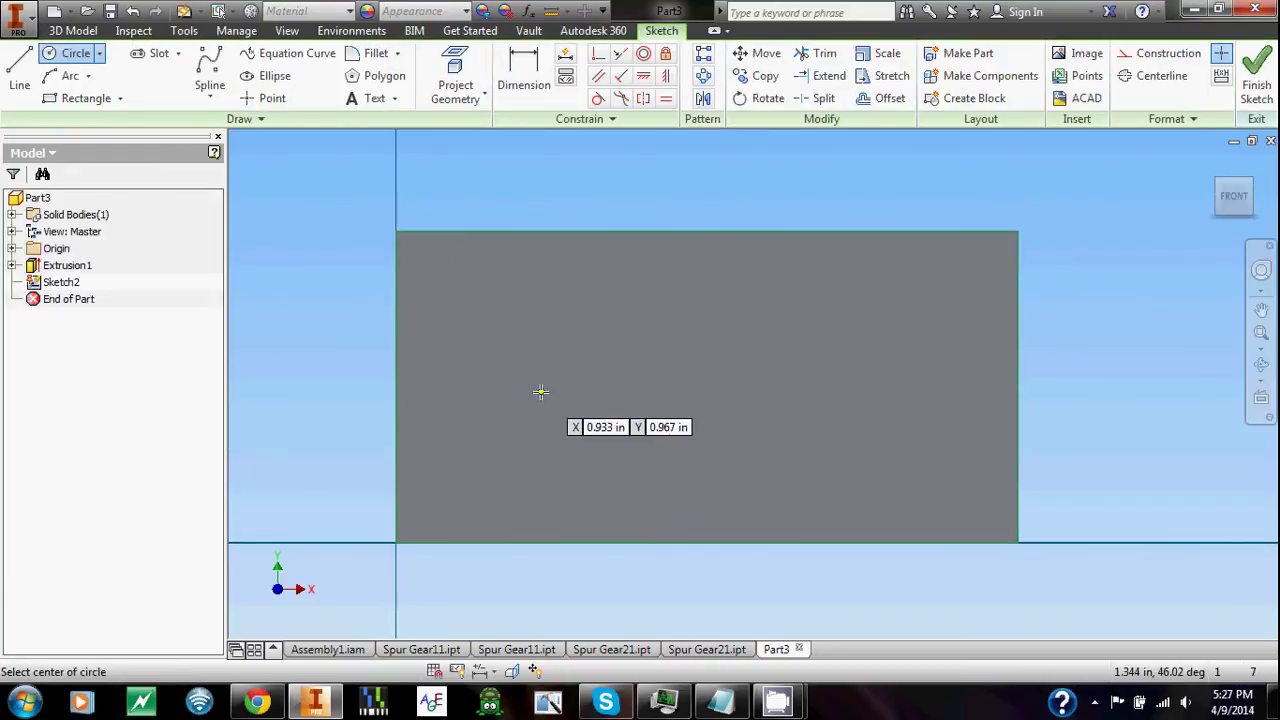
{"action": "left_click", "coordinate": [541, 391]}
{"action": "type", "text": "1."}
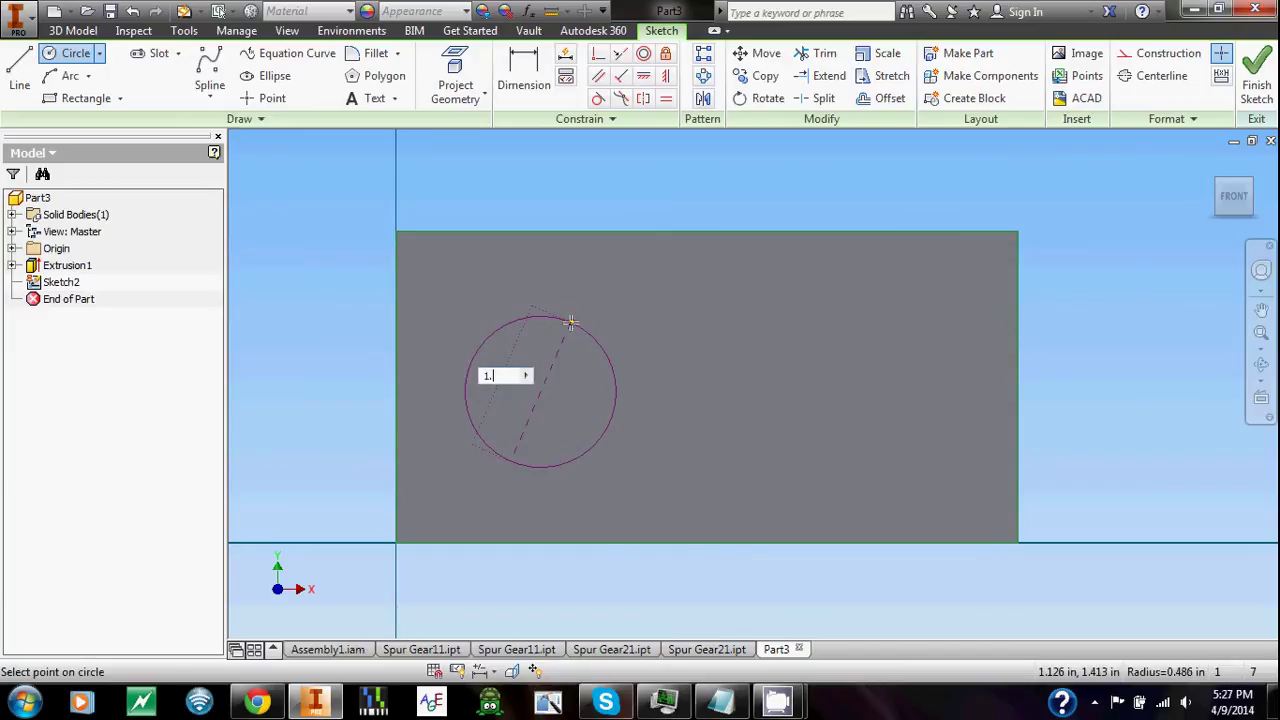
{"action": "key", "text": "Return"}
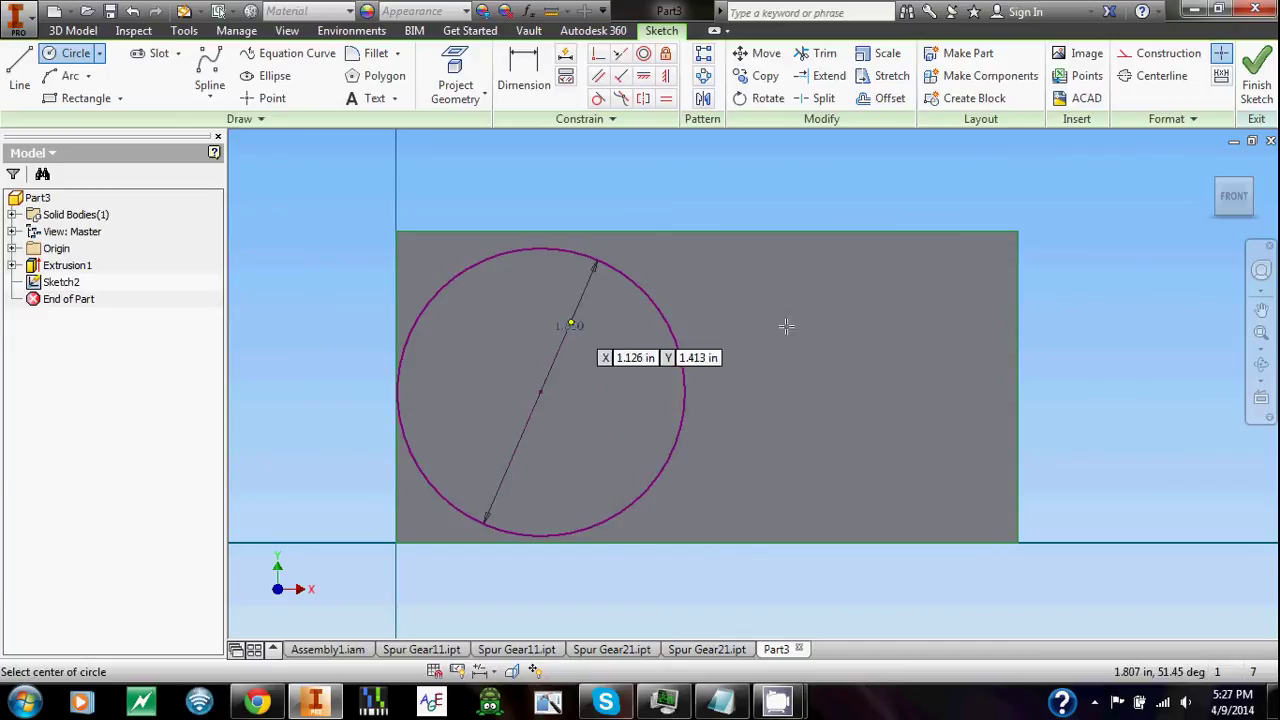
- Draw a second circle of 1.15 in diameter on the right half of the plate
{"action": "left_click", "coordinate": [883, 421]}
{"action": "type", "text": "1."}
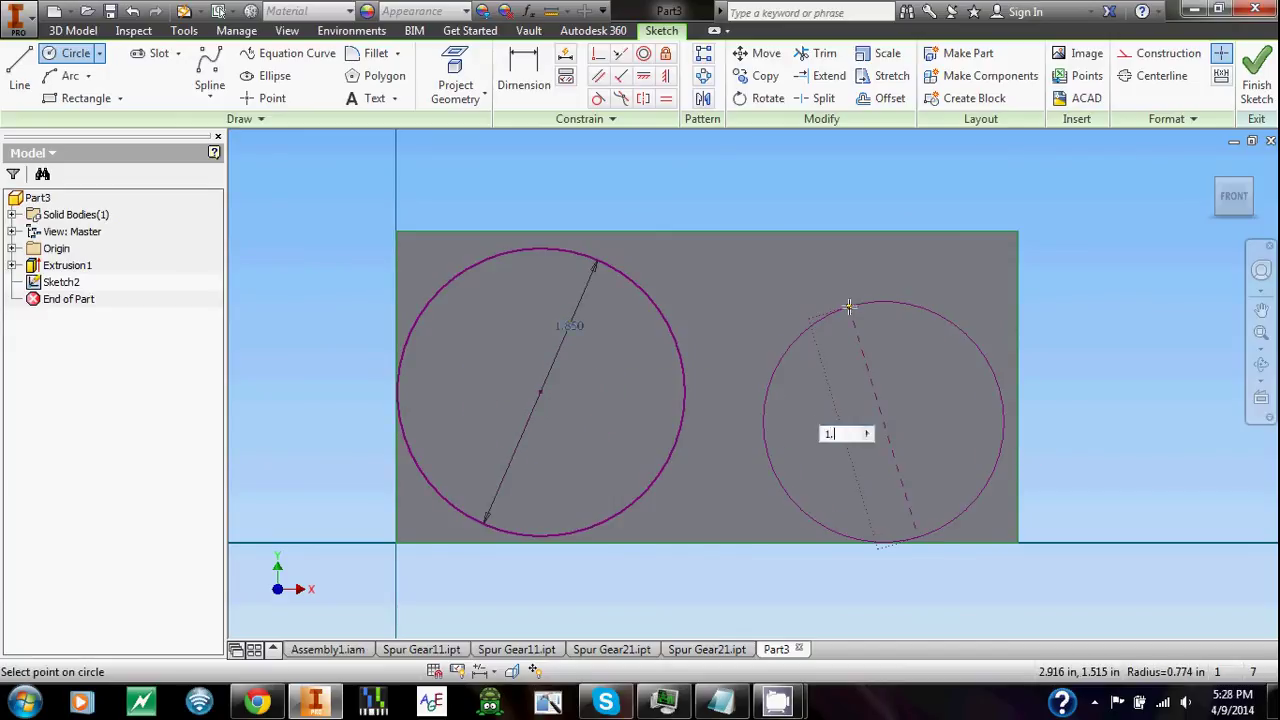
{"action": "type", "text": "15"}
{"action": "key", "text": "Return"}
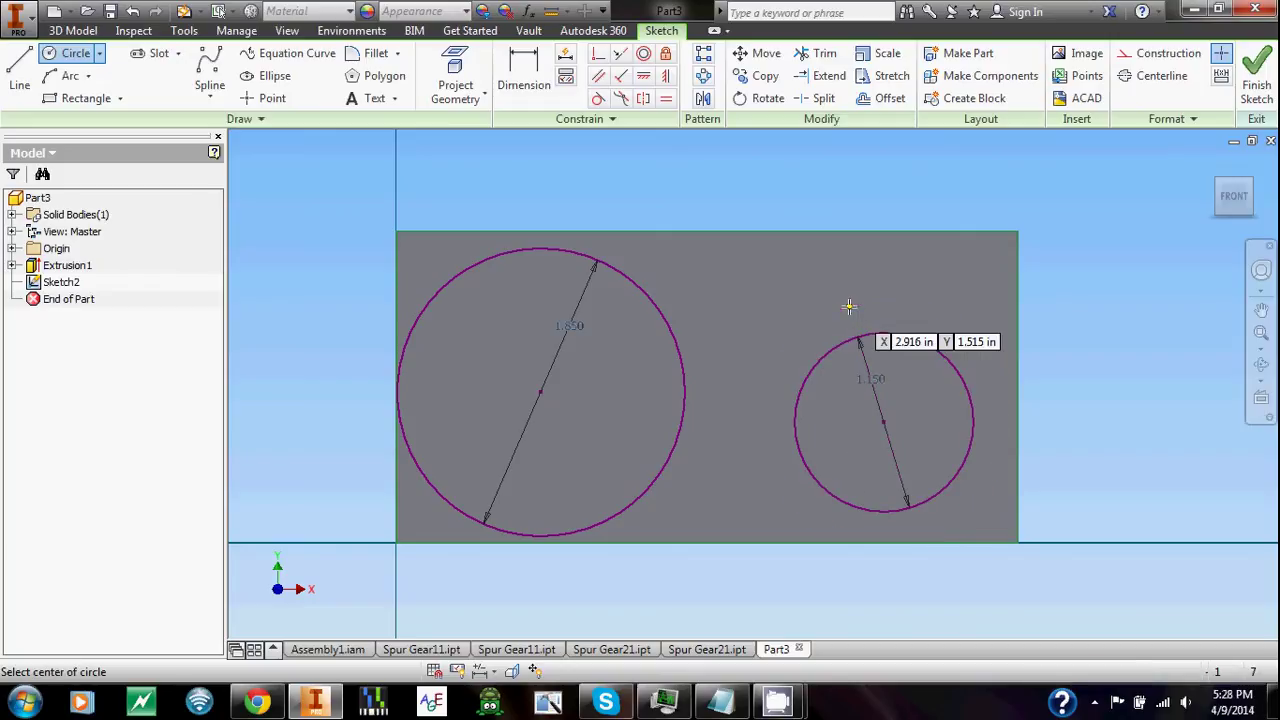
- Constrain the smaller circle tangent to the larger circle
{"action": "left_click", "coordinate": [600, 102]}
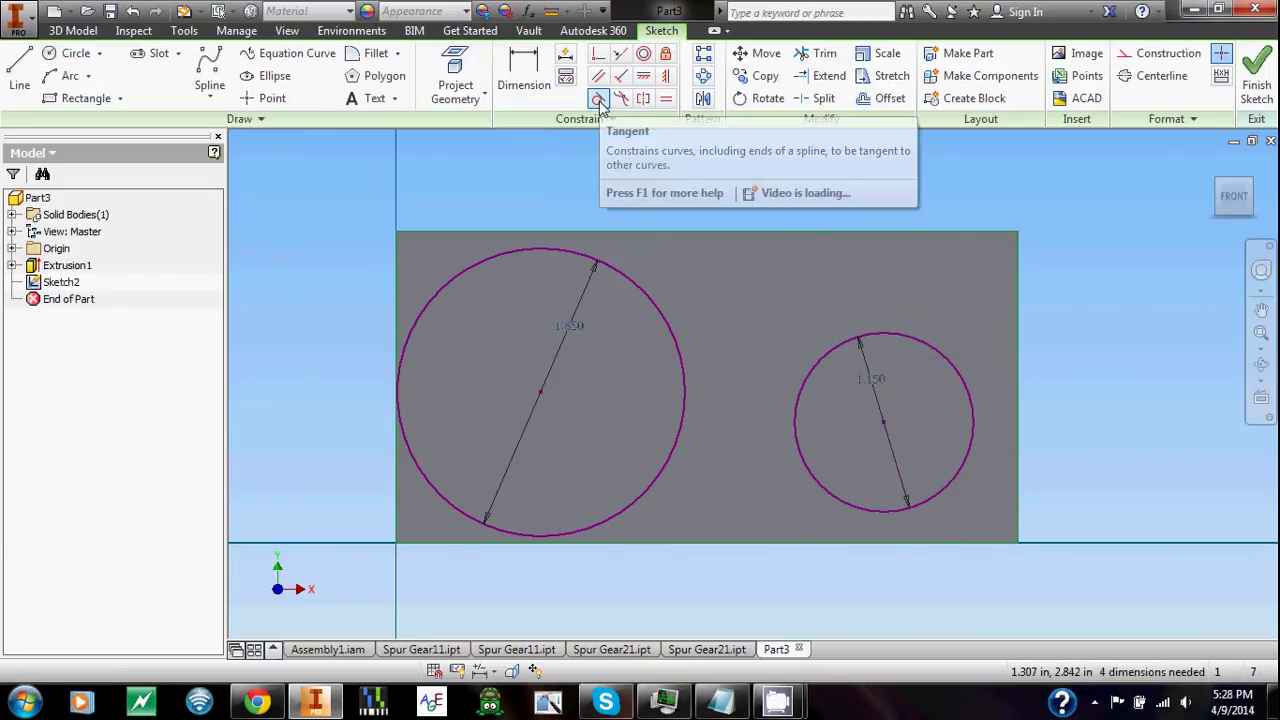
{"action": "left_click", "coordinate": [686, 396]}
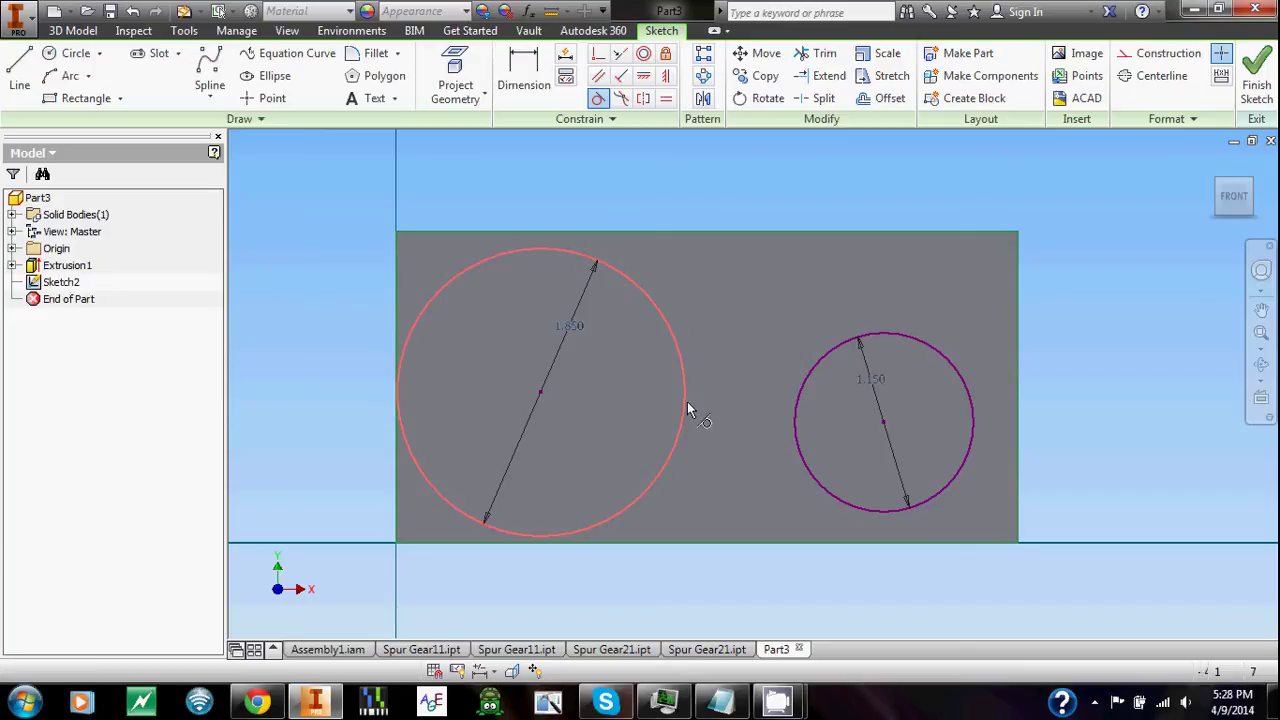
{"action": "left_click", "coordinate": [800, 442]}
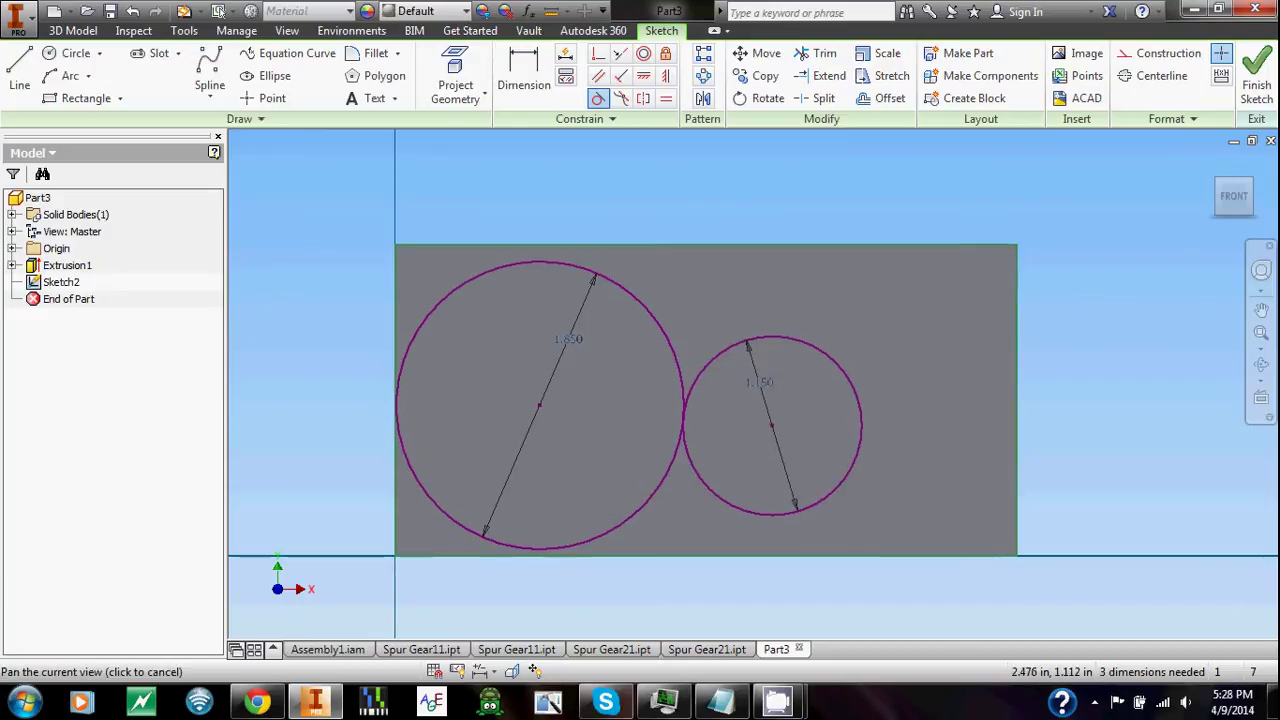
{"action": "key", "text": "Escape"}
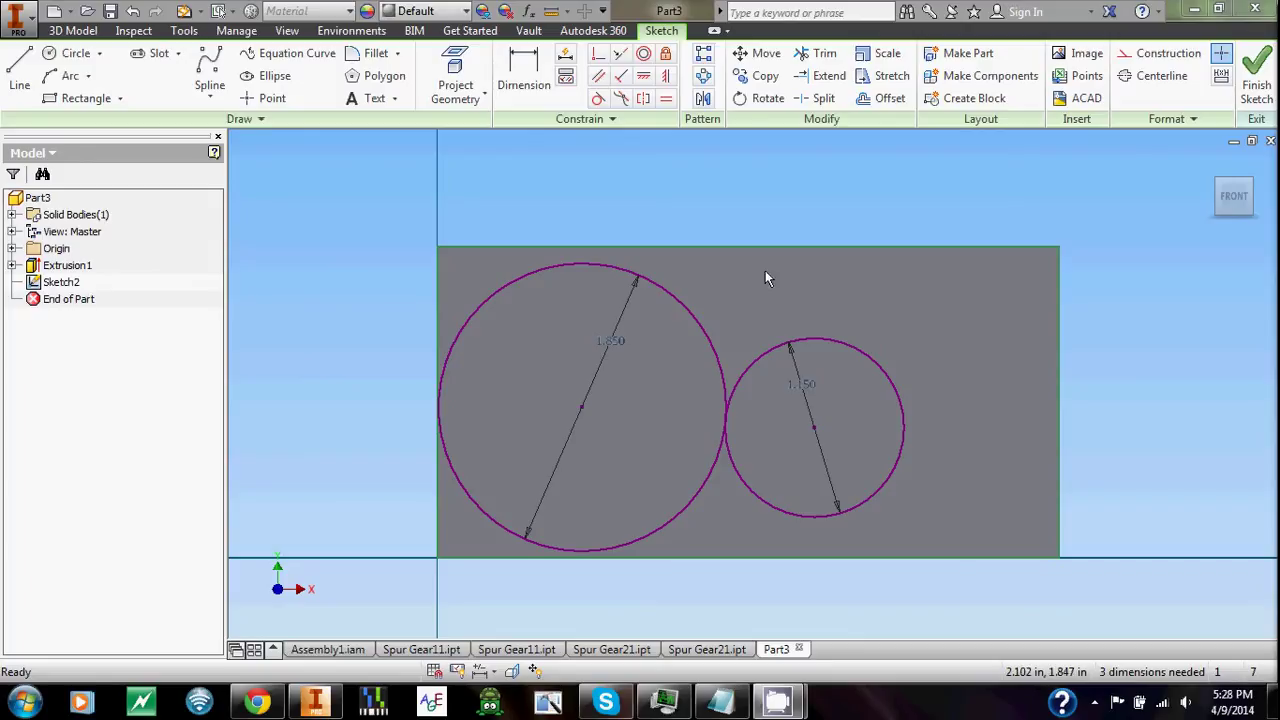
- Set the larger circle's diameter to 1.852 in and the smaller circle's diameter to 1.152 in
{"action": "double_click", "coordinate": [615, 342]}
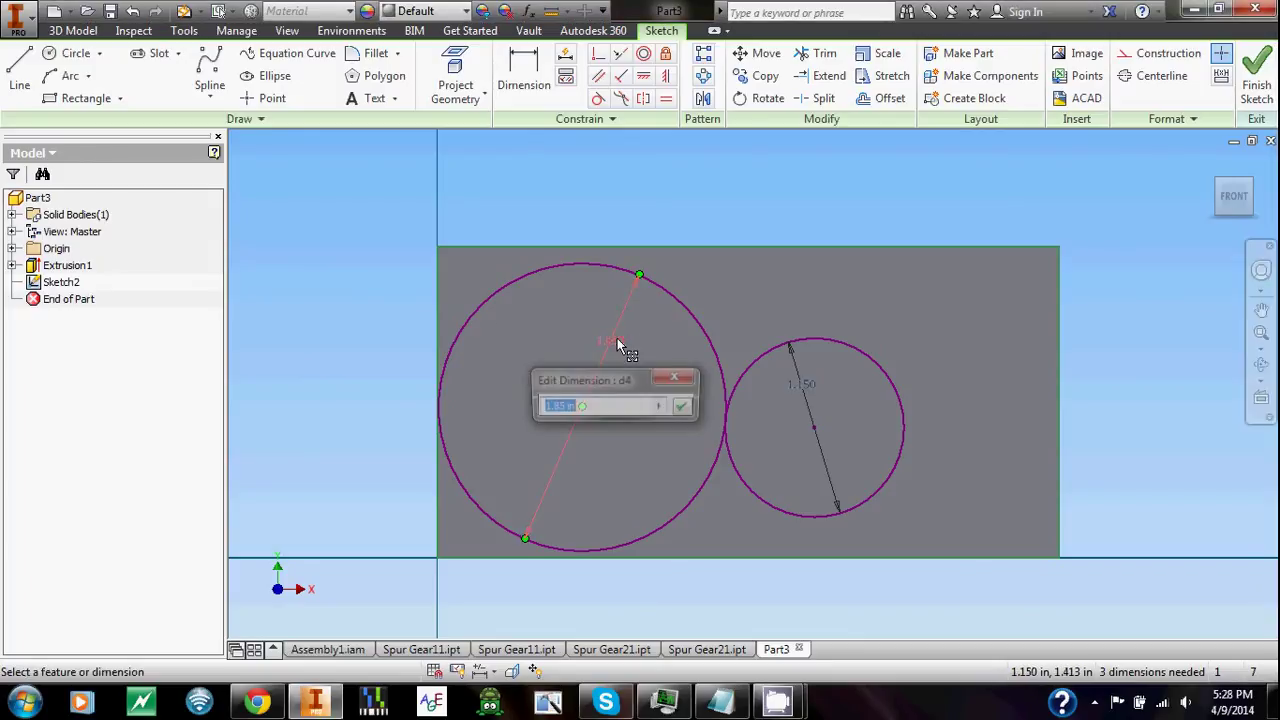
{"action": "left_click", "coordinate": [571, 406]}
{"action": "type", "text": "2"}
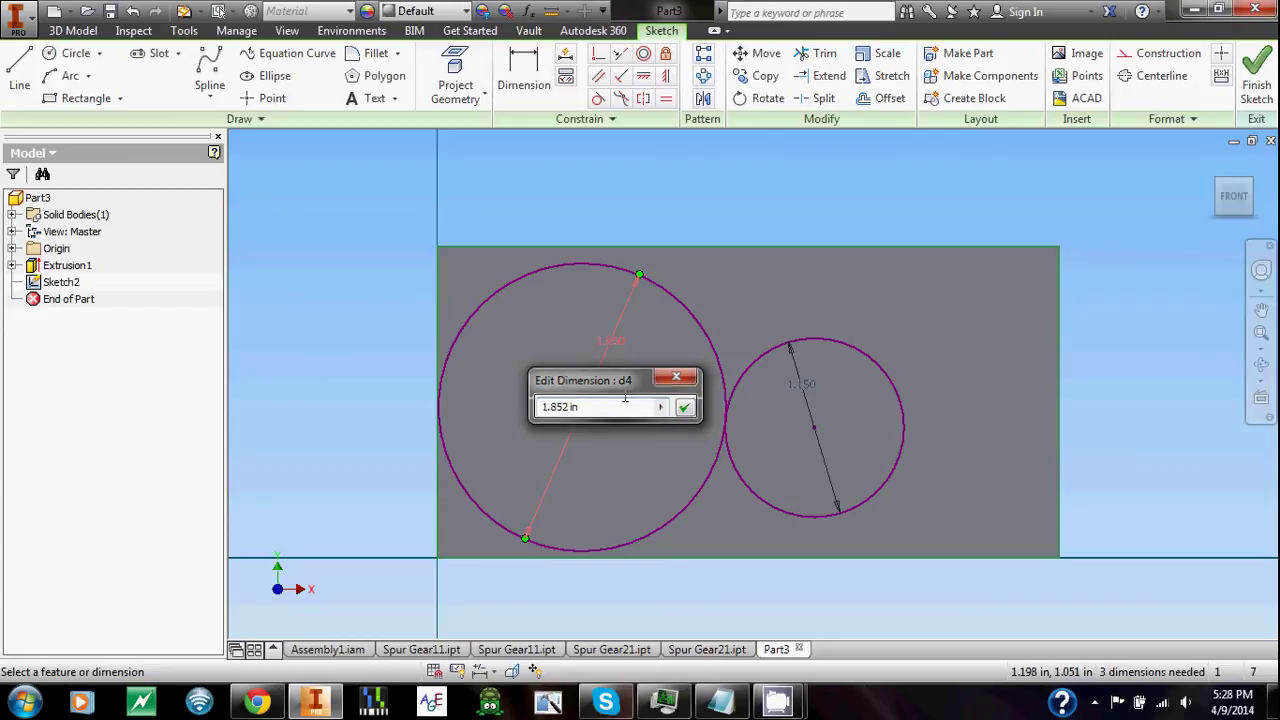
{"action": "key", "text": "Return"}
{"action": "double_click", "coordinate": [799, 385]}
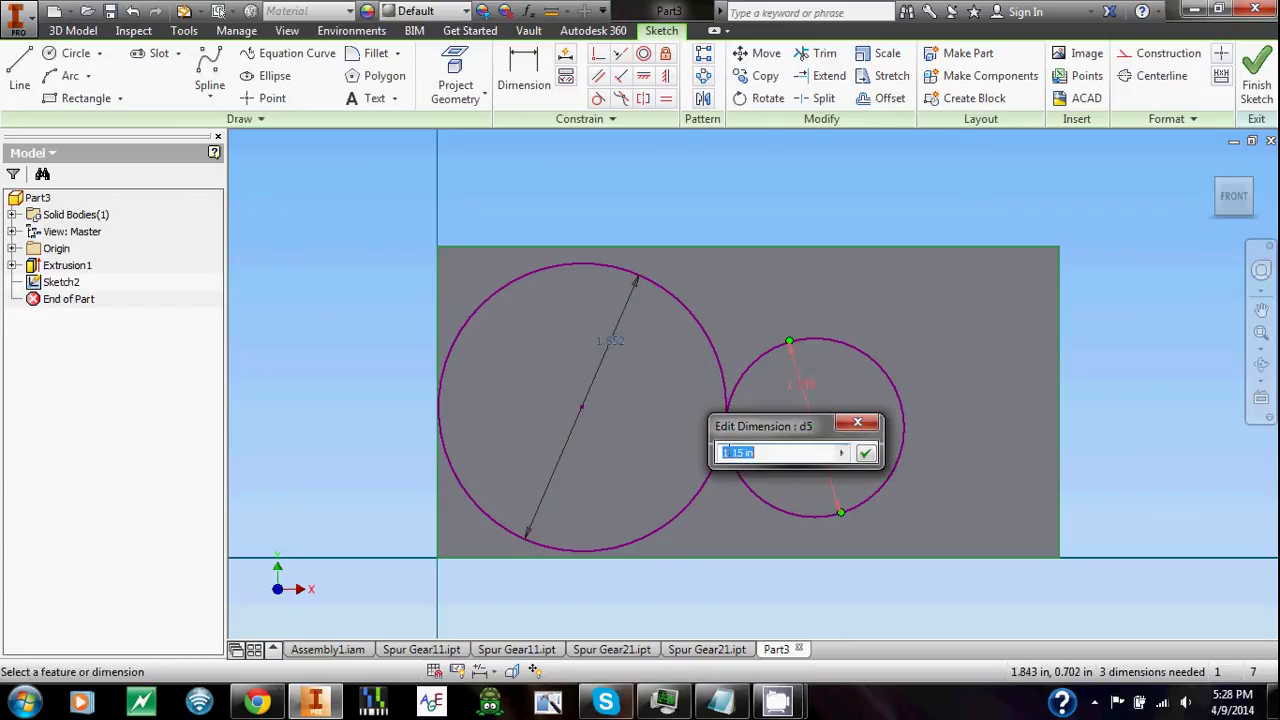
{"action": "left_click", "coordinate": [765, 453]}
{"action": "type", "text": "2"}
{"action": "left_click", "coordinate": [865, 453]}
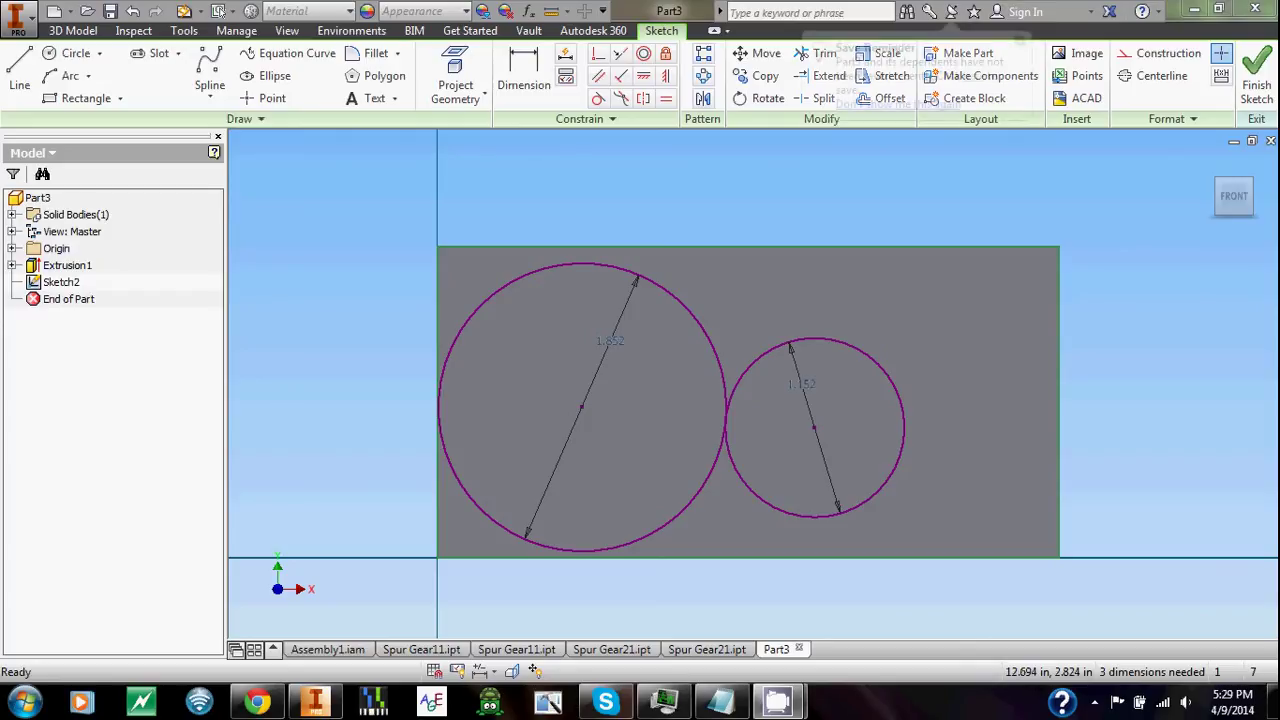
- Draw a line connecting the centers of the two circles and constrain it horizontal
{"action": "left_click", "coordinate": [17, 92]}
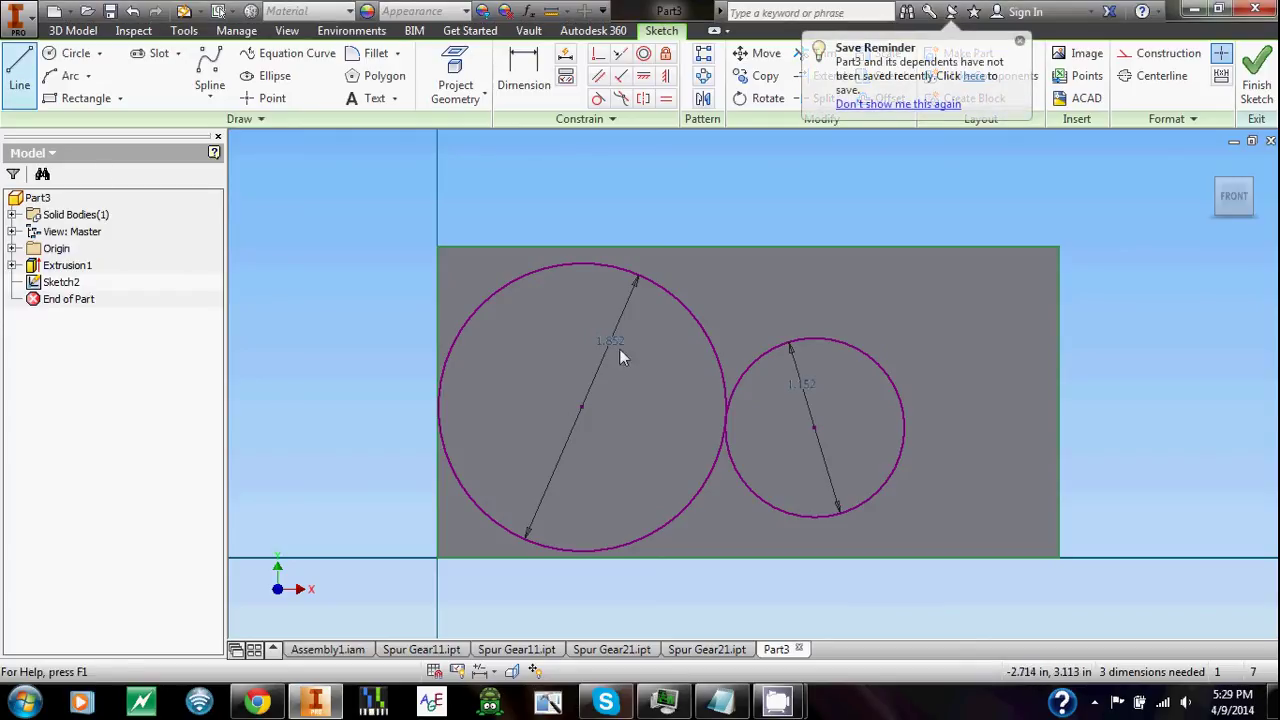
{"action": "left_click", "coordinate": [582, 406]}
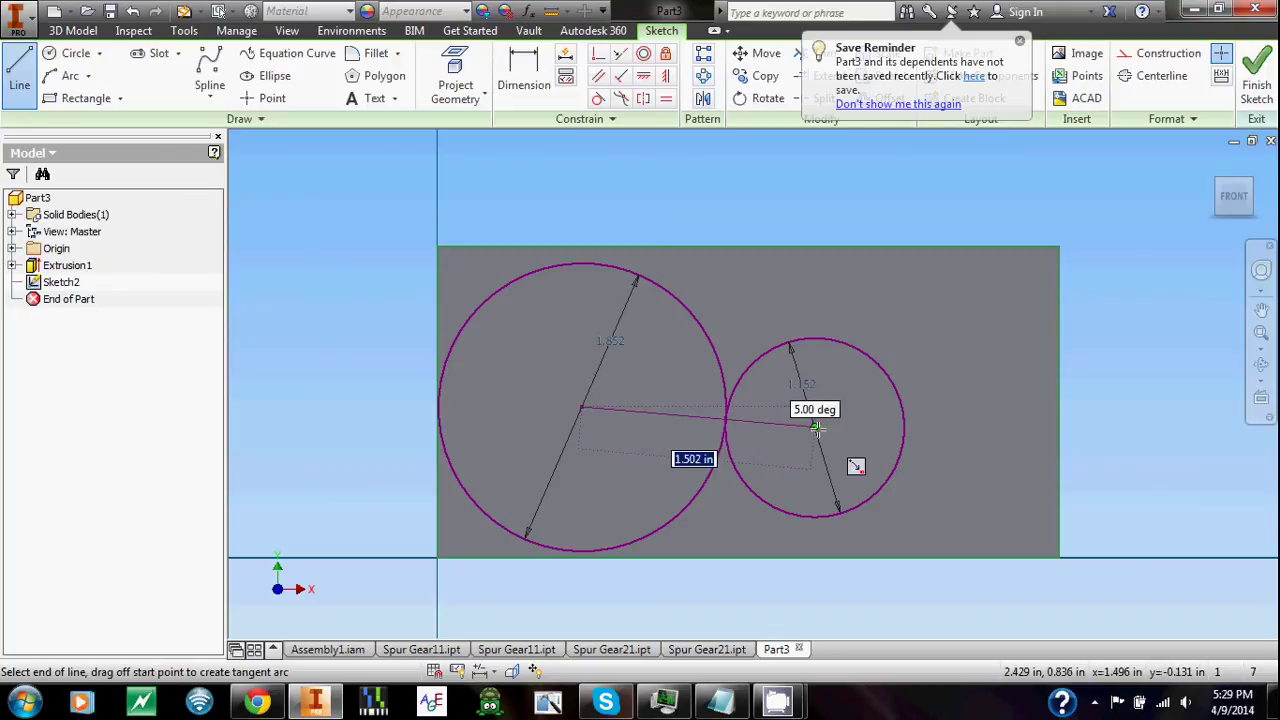
{"action": "left_click", "coordinate": [816, 428]}
{"action": "left_click", "coordinate": [643, 76]}
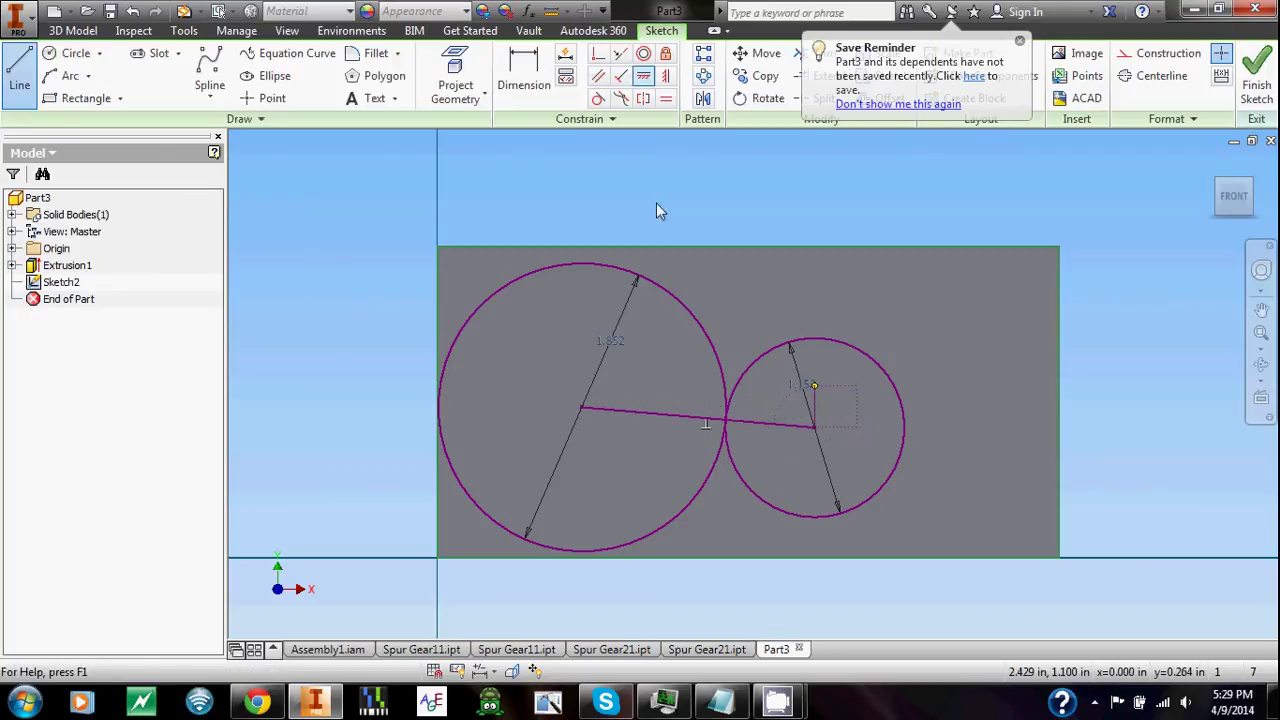
{"action": "left_click", "coordinate": [665, 414]}
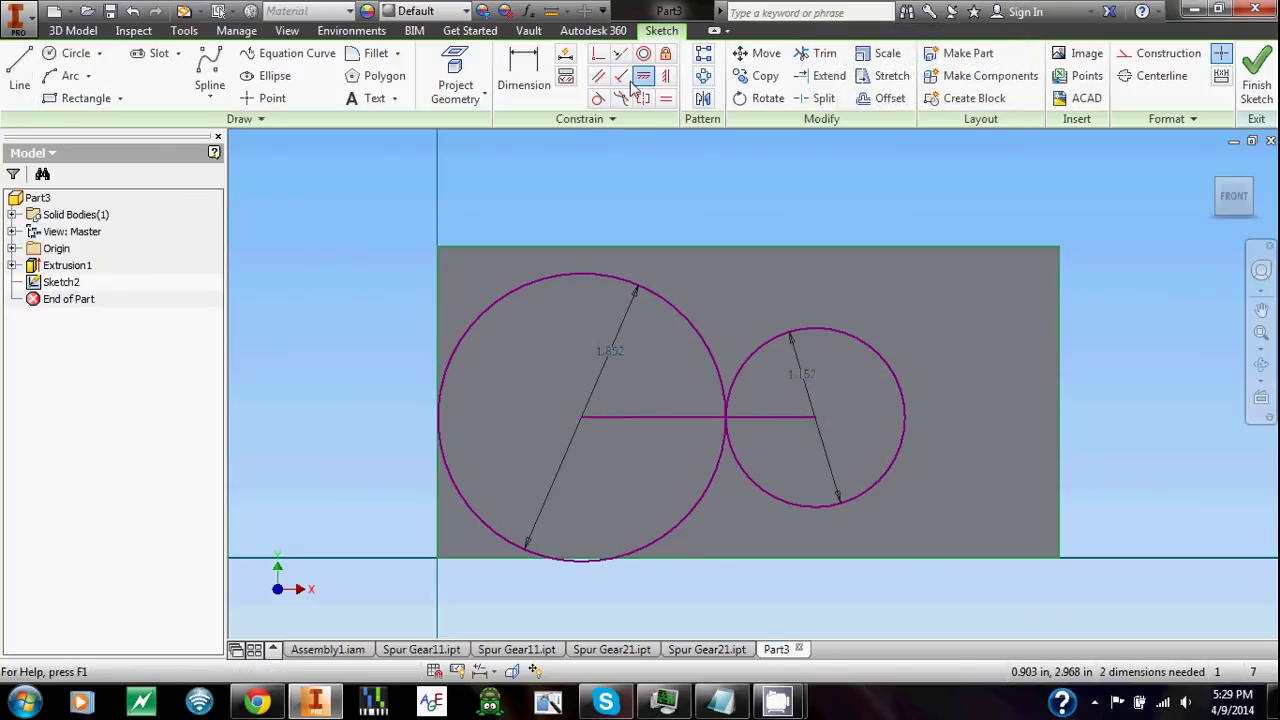
- Center the line on the plate by aligning it with the midpoints of the plate's right and top edges, and finish the sketch
{"action": "left_click", "coordinate": [1061, 404]}
{"action": "left_click", "coordinate": [816, 421]}
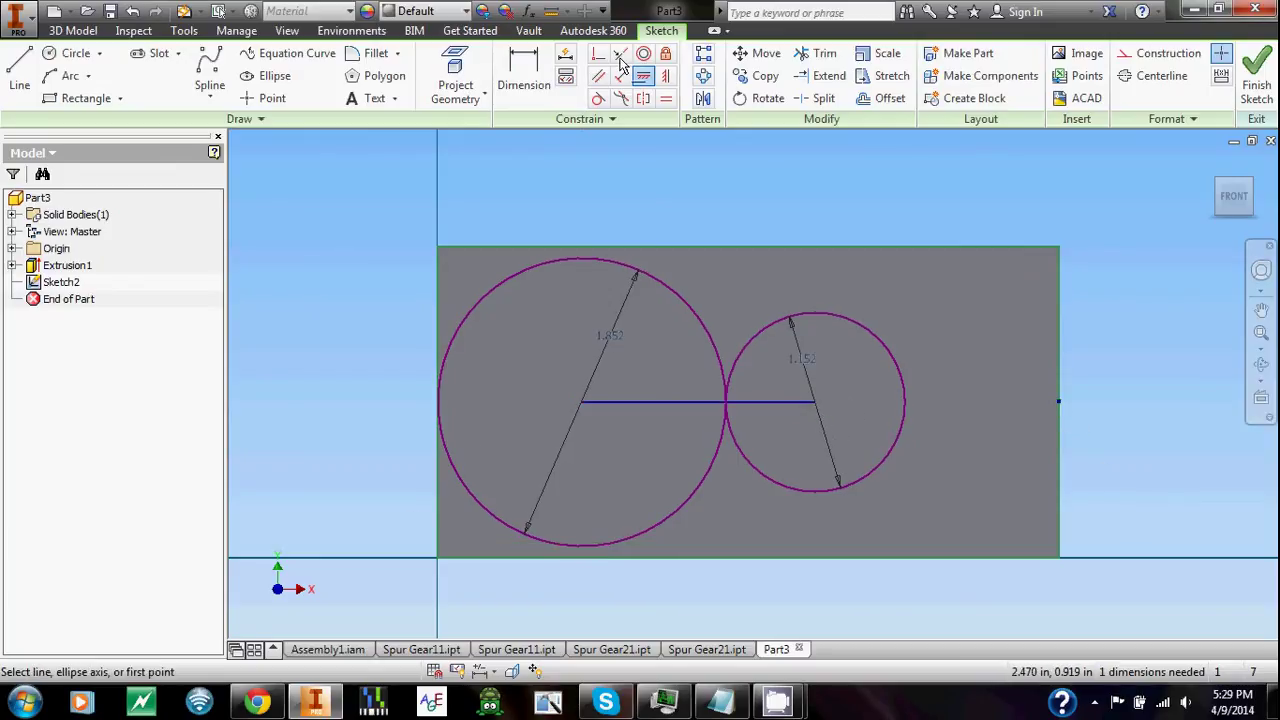
{"action": "left_click", "coordinate": [665, 76]}
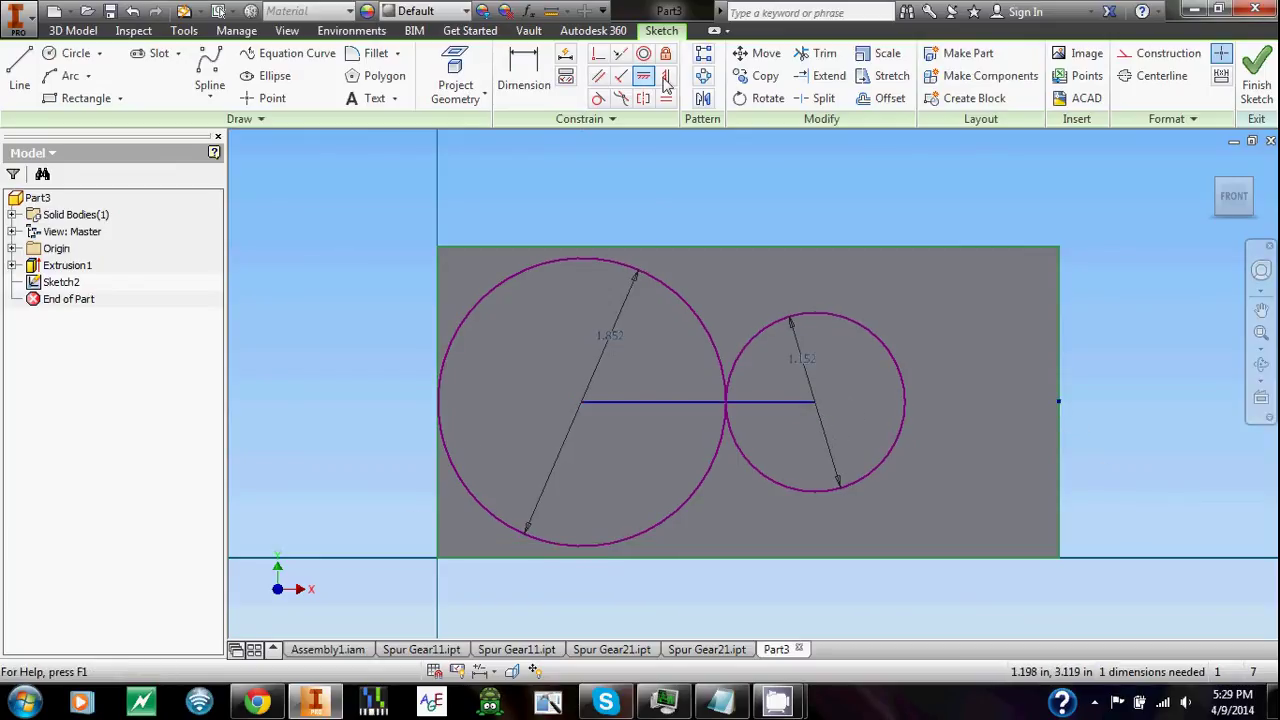
{"action": "left_click", "coordinate": [698, 401]}
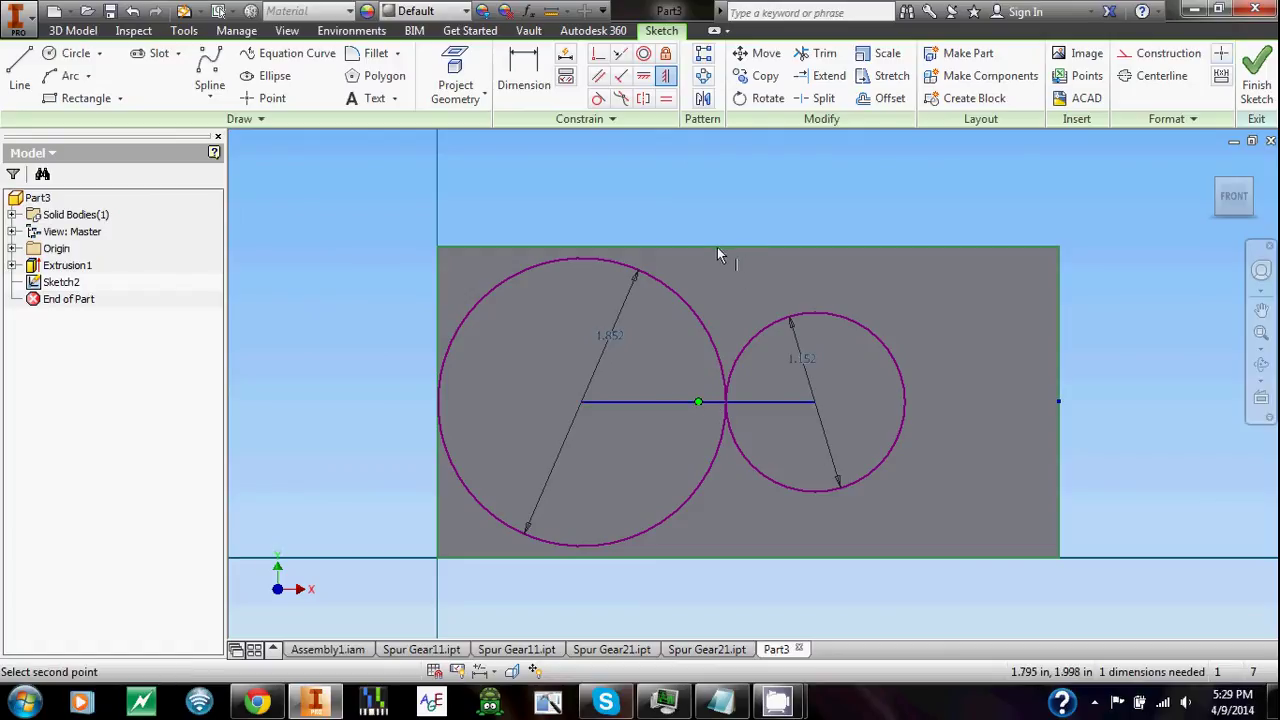
{"action": "left_click", "coordinate": [748, 246]}
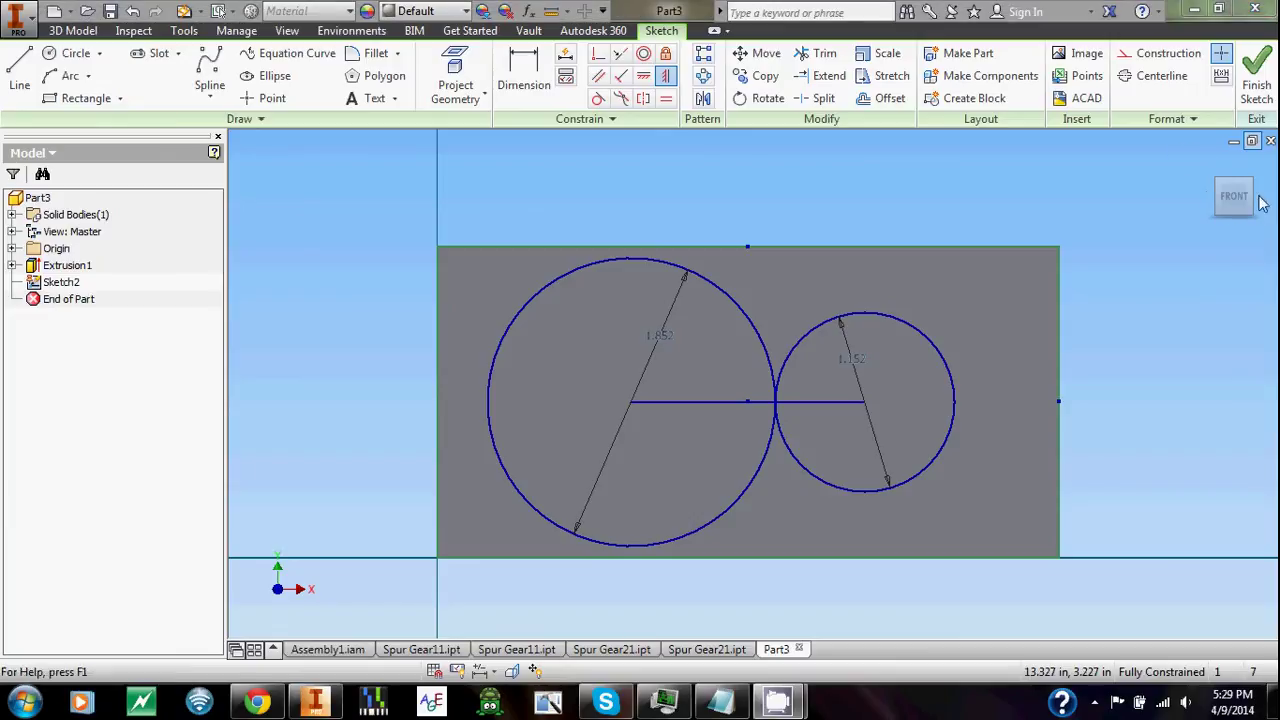
{"action": "left_click", "coordinate": [1257, 80]}
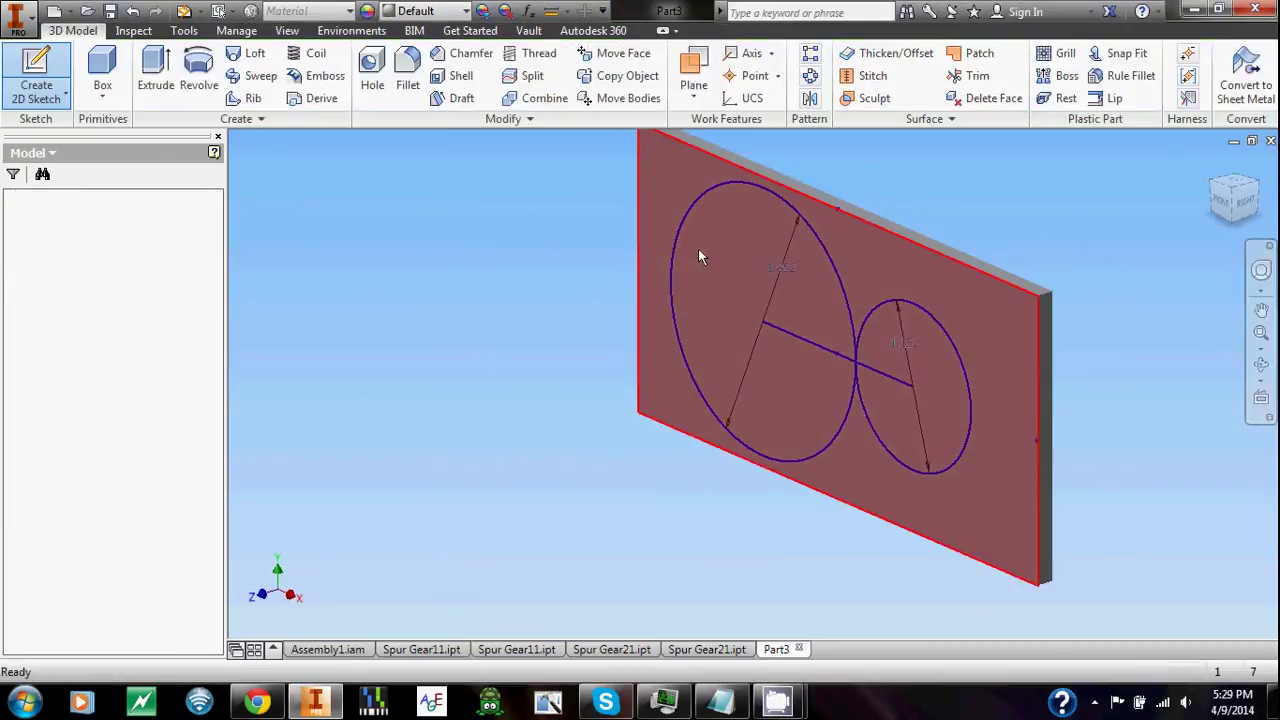
- Create 0.25 in diameter holes 1 in deep at the centers of both sketched circles
{"action": "left_click", "coordinate": [368, 68]}
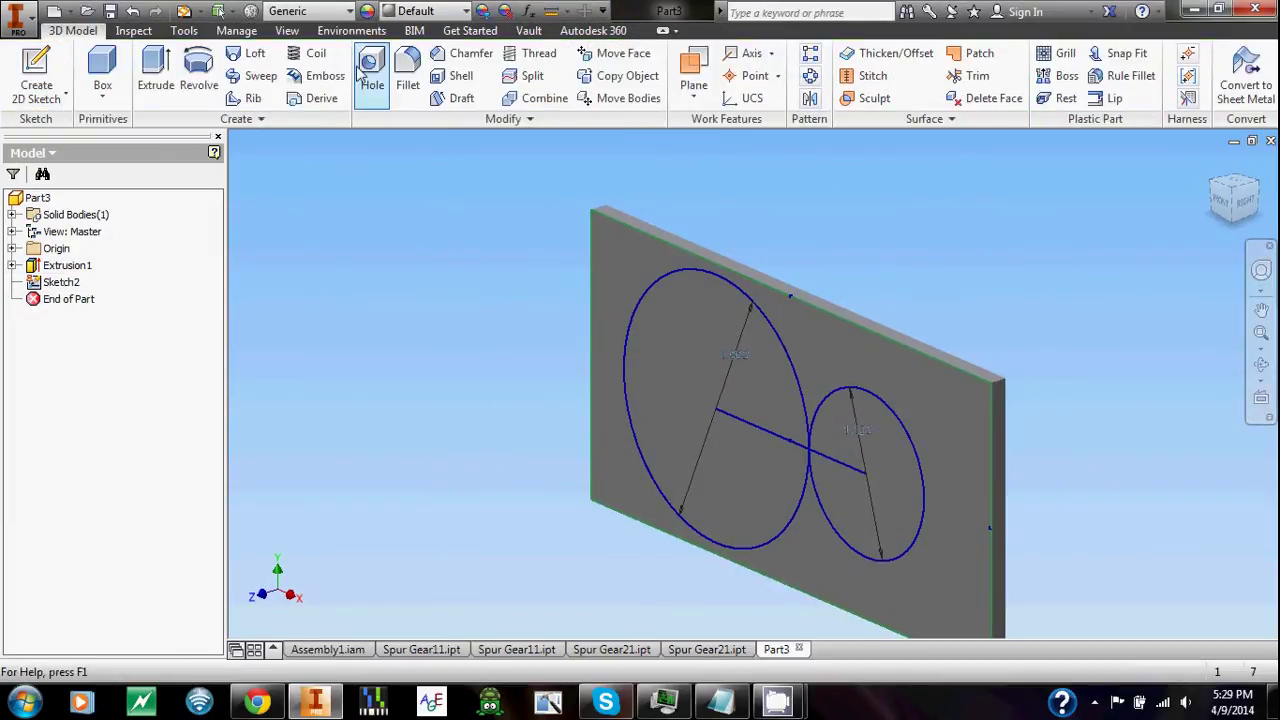
{"action": "left_click", "coordinate": [723, 419]}
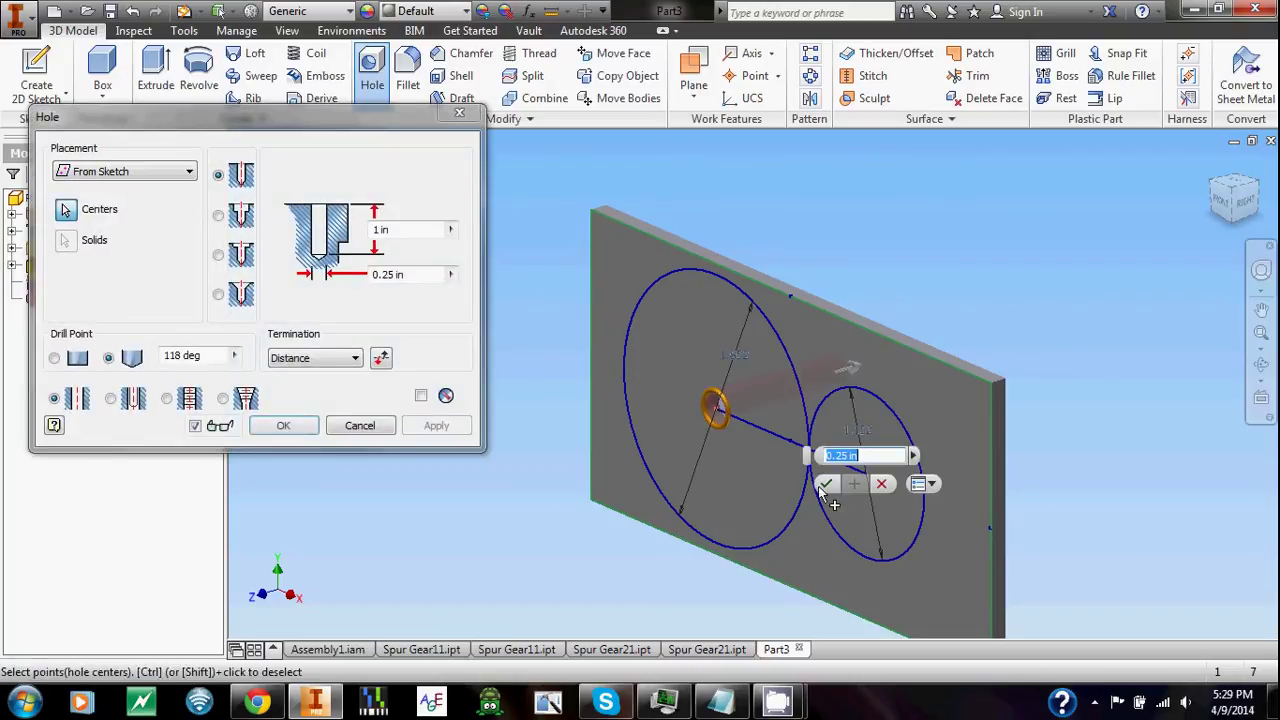
{"action": "middle_click_drag", "start_coordinate": [870, 522], "coordinate": [735, 440]}
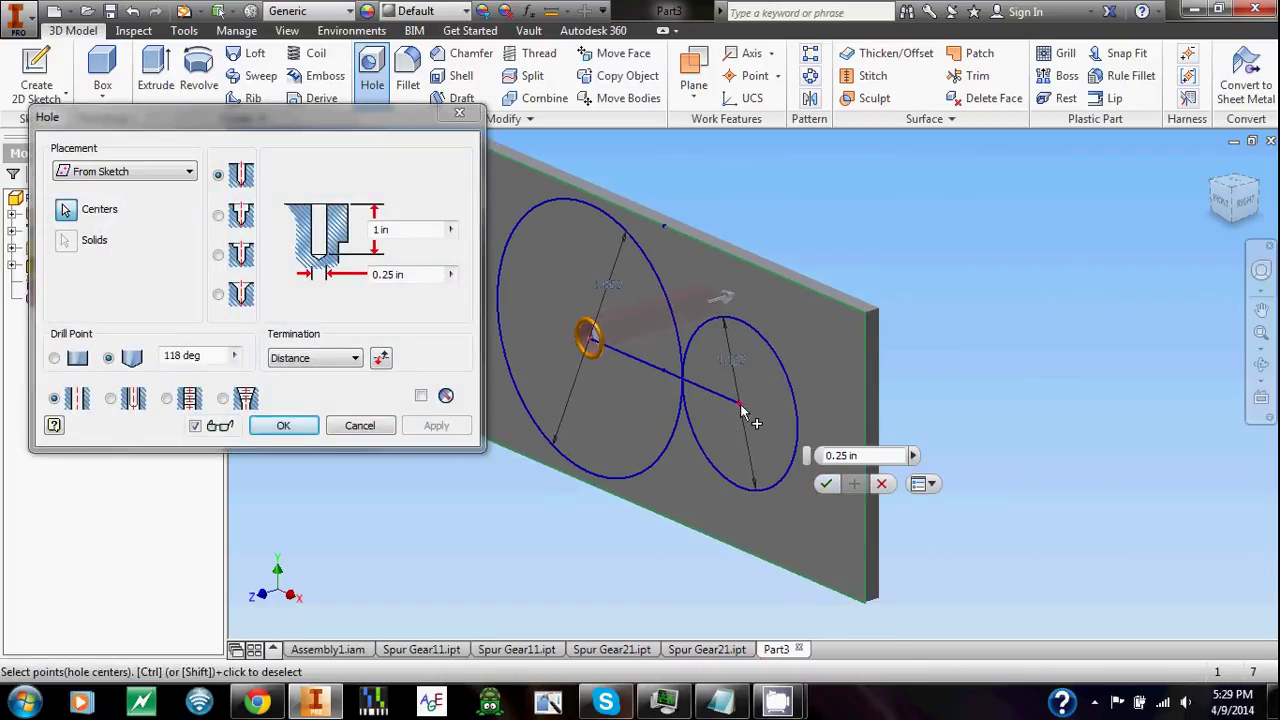
{"action": "left_click", "coordinate": [738, 402]}
{"action": "left_click", "coordinate": [297, 427]}
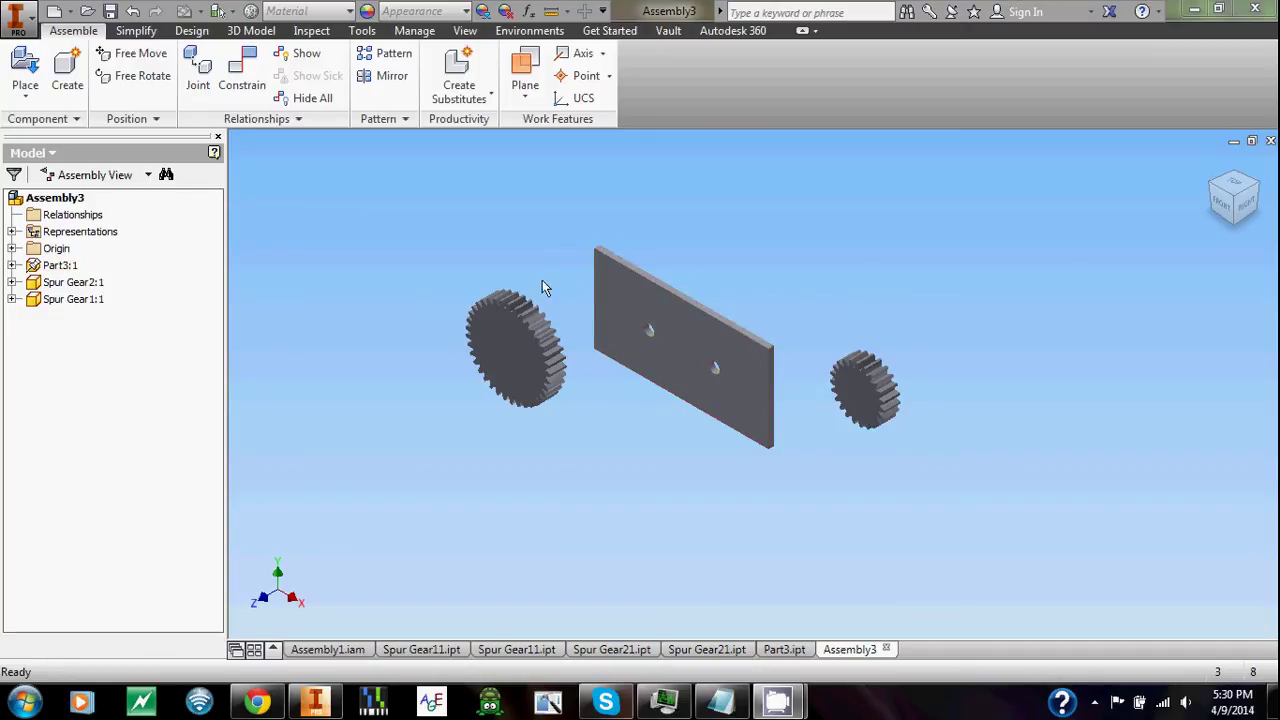
- Mate the large gear's axis to the axis of the plate's left hole with zero offset
{"action": "left_click", "coordinate": [244, 80]}
{"action": "scroll", "coordinate": [595, 365], "scroll_direction": "down", "scroll_amount": 5}
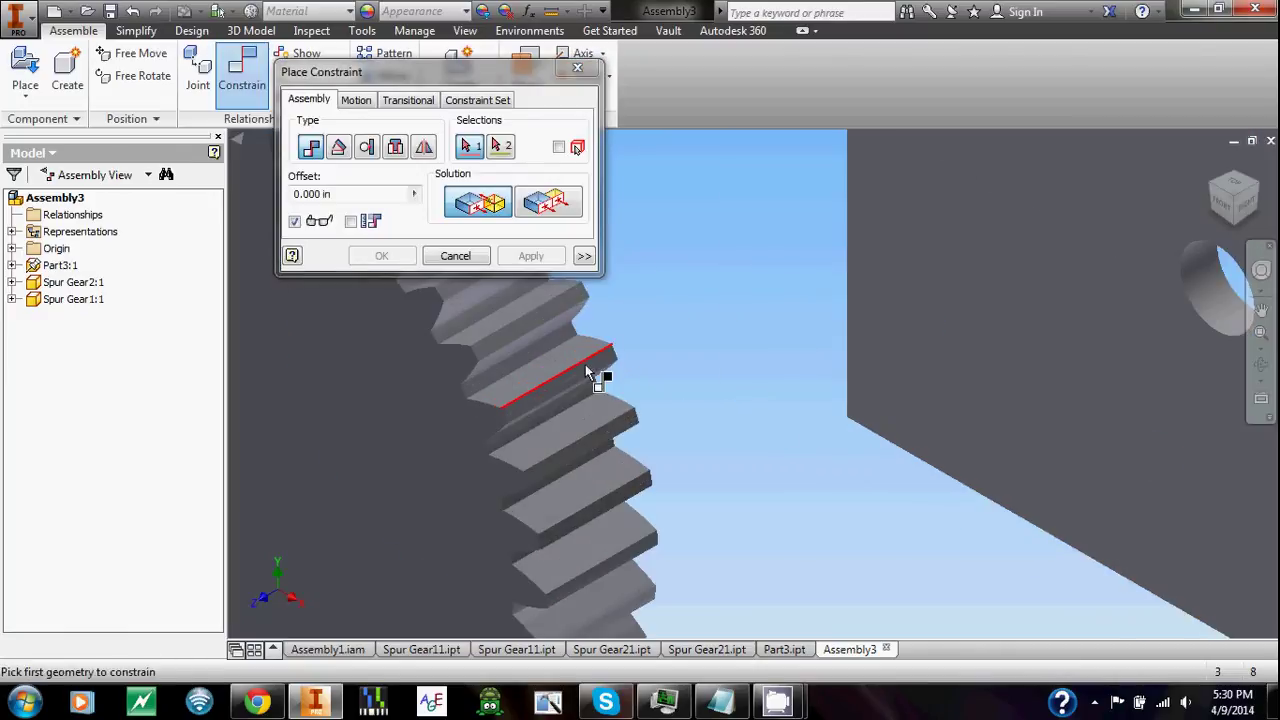
{"action": "scroll", "coordinate": [584, 378], "scroll_direction": "down", "scroll_amount": 3}
{"action": "left_click", "coordinate": [584, 378]}
{"action": "scroll", "coordinate": [700, 380], "scroll_direction": "up", "scroll_amount": 5}
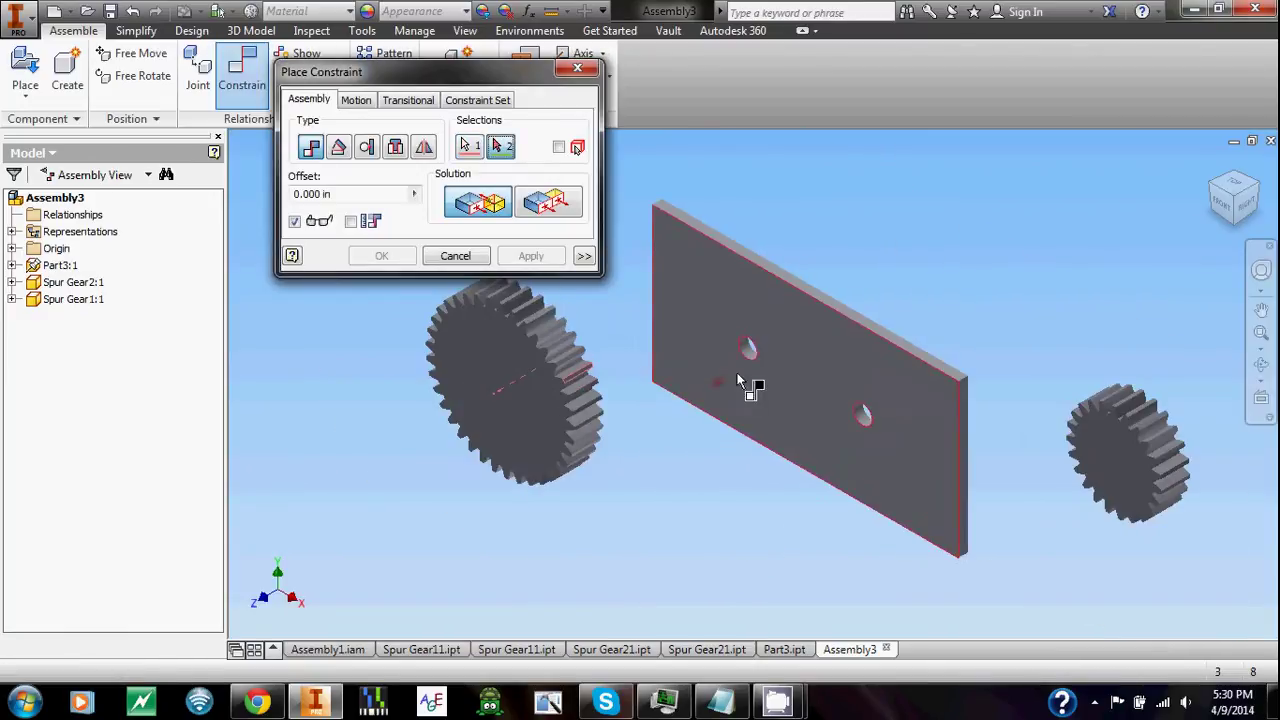
{"action": "scroll", "coordinate": [755, 370], "scroll_direction": "down", "scroll_amount": 5}
{"action": "left_click", "coordinate": [752, 360]}
{"action": "scroll", "coordinate": [752, 360], "scroll_direction": "up", "scroll_amount": 5}
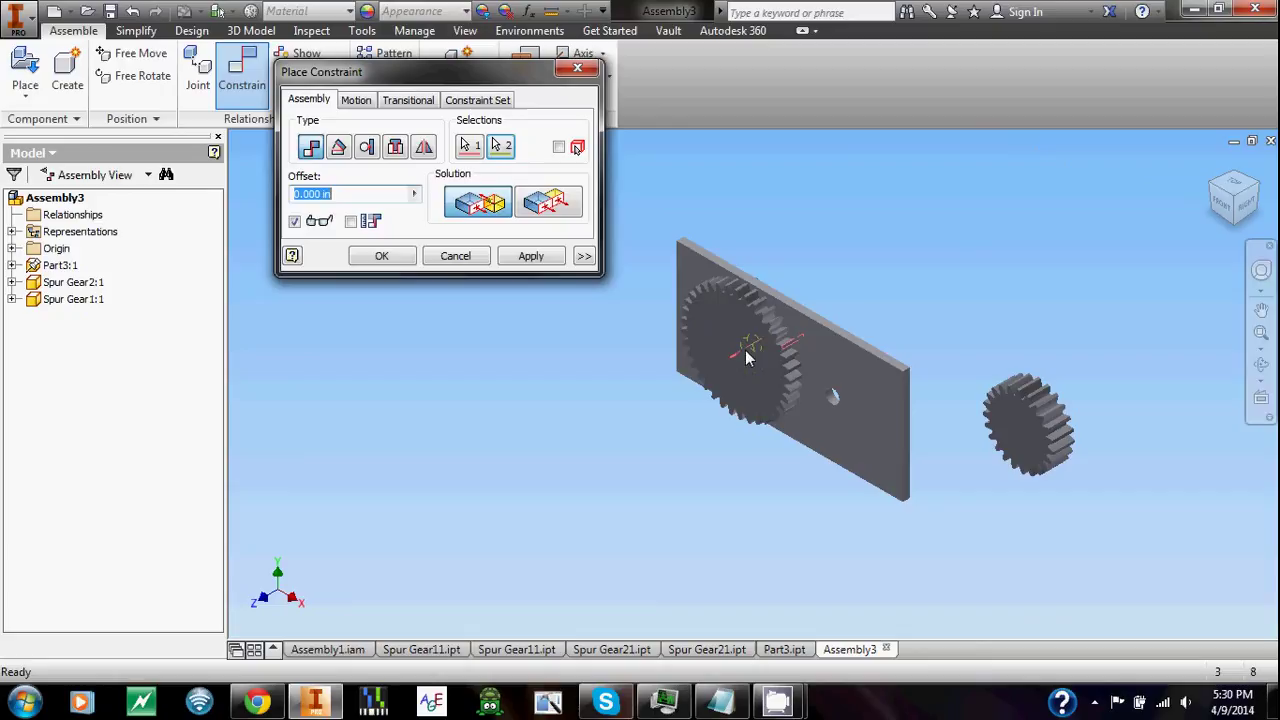
{"action": "left_click", "coordinate": [531, 256]}
- Mate the small gear's axis to the axis of the plate's right hole with zero offset
{"action": "scroll", "coordinate": [1057, 406], "scroll_direction": "down", "scroll_amount": 4}
{"action": "scroll", "coordinate": [1040, 400], "scroll_direction": "down", "scroll_amount": 3}
{"action": "left_click", "coordinate": [991, 373]}
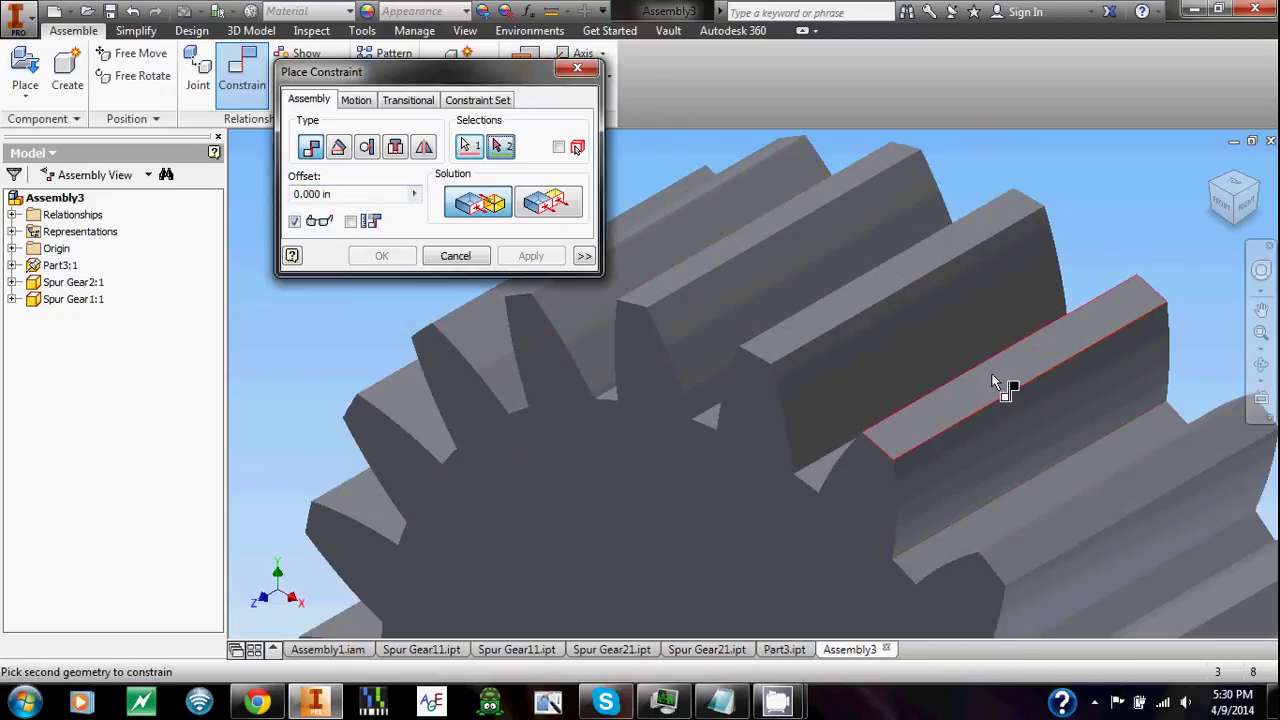
{"action": "scroll", "coordinate": [991, 373], "scroll_direction": "up", "scroll_amount": 5}
{"action": "scroll", "coordinate": [800, 400], "scroll_direction": "down", "scroll_amount": 5}
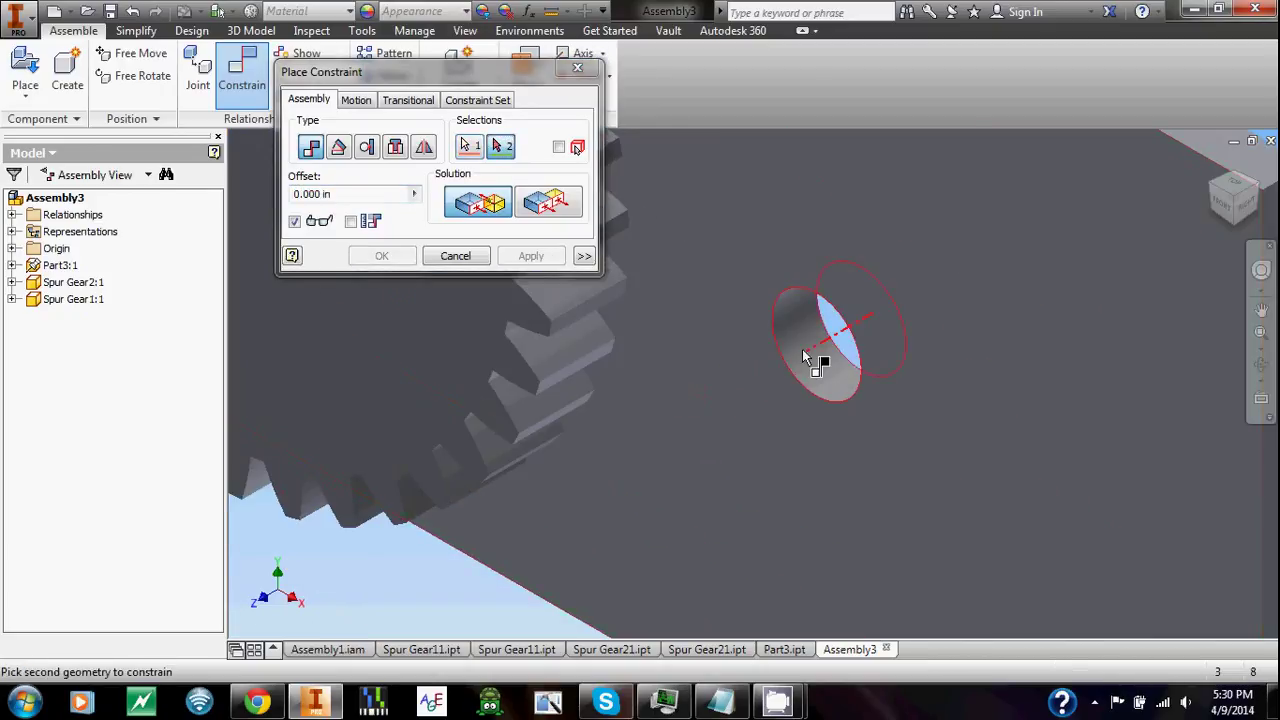
{"action": "left_click", "coordinate": [812, 358]}
{"action": "scroll", "coordinate": [777, 348], "scroll_direction": "up", "scroll_amount": 4}
{"action": "left_click", "coordinate": [548, 262]}
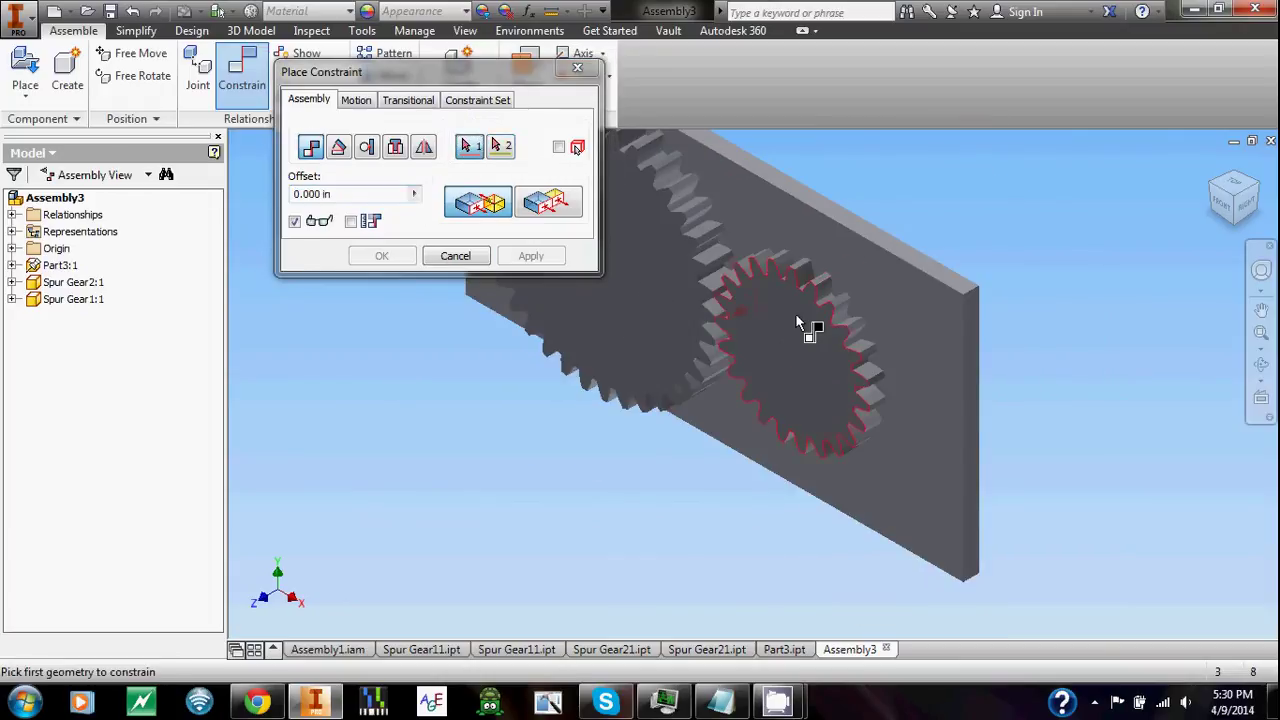
- Mate a flat face of each gear to the plate's front face with zero offset
{"action": "middle_click_drag", "start_coordinate": [808, 326], "coordinate": [931, 380]}
{"action": "left_click", "coordinate": [752, 348]}
{"action": "left_click", "coordinate": [908, 306]}
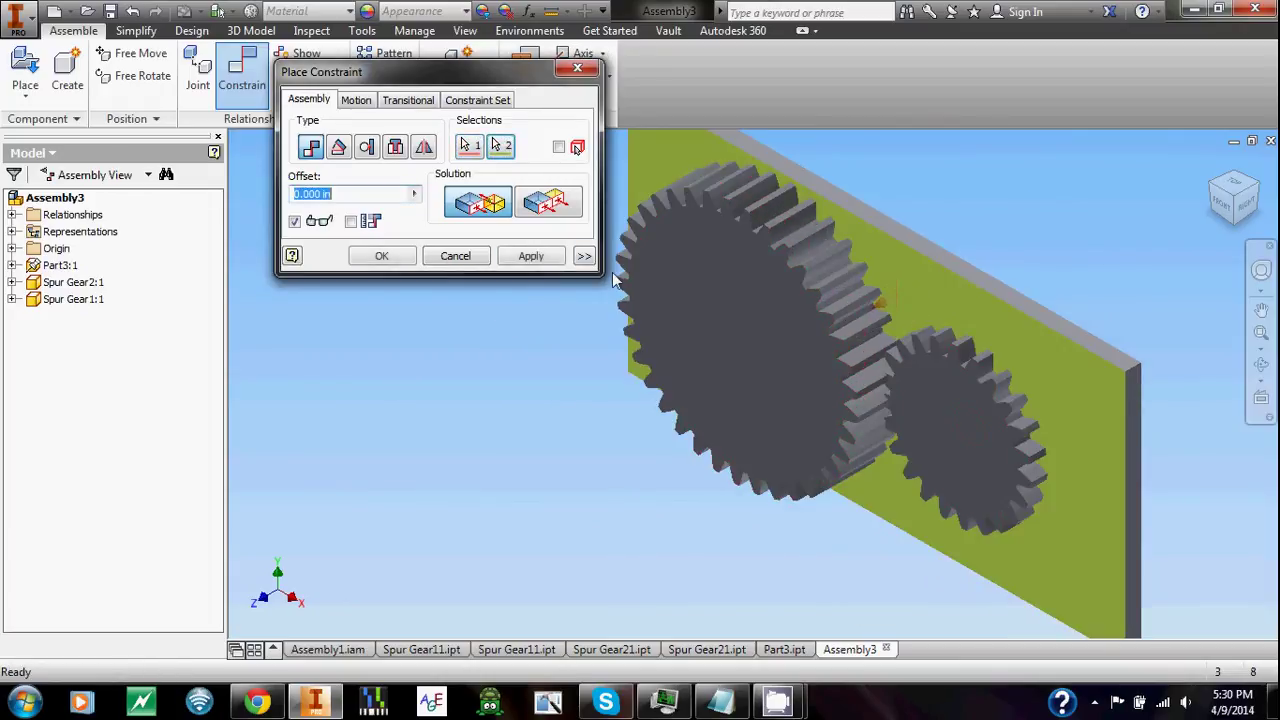
{"action": "left_click", "coordinate": [531, 256]}
{"action": "left_click", "coordinate": [913, 421]}
{"action": "left_click", "coordinate": [1086, 434]}
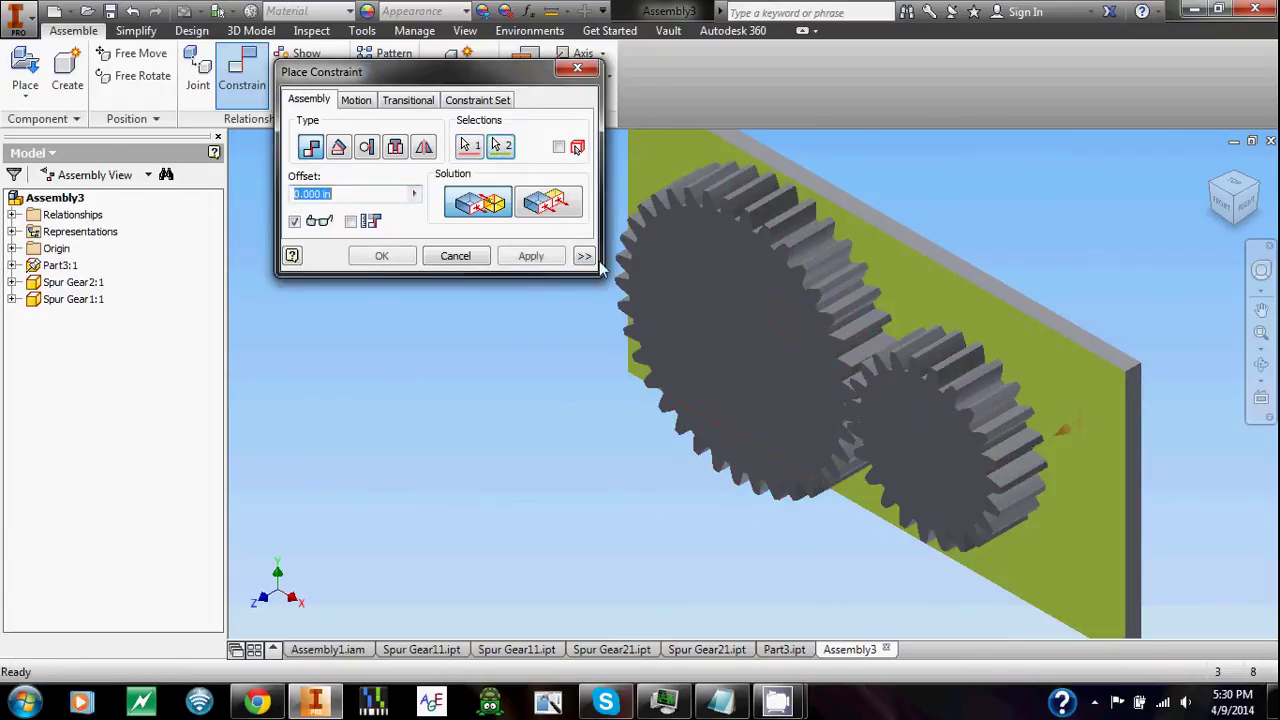
{"action": "left_click", "coordinate": [531, 256]}
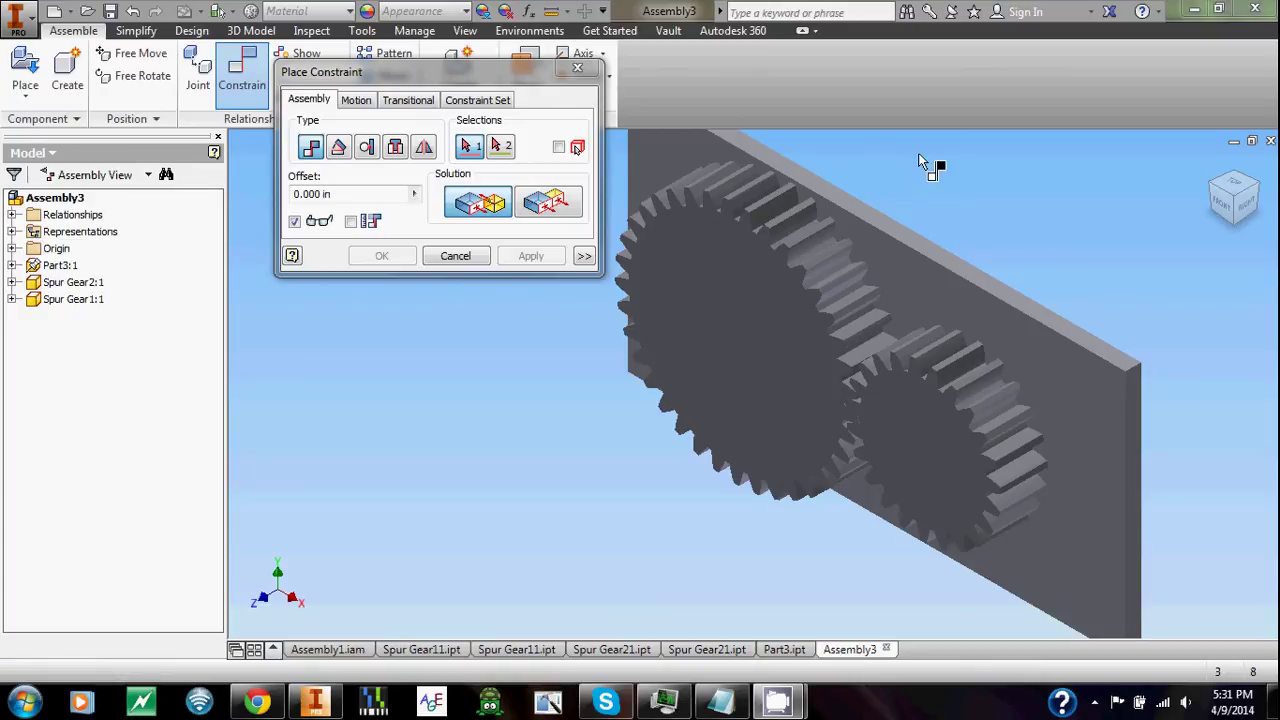
- Add a reverse rotation motion constraint from the small gear to the large gear with ratio 23/37, and turn the small gear to test it
{"action": "left_click", "coordinate": [362, 106]}
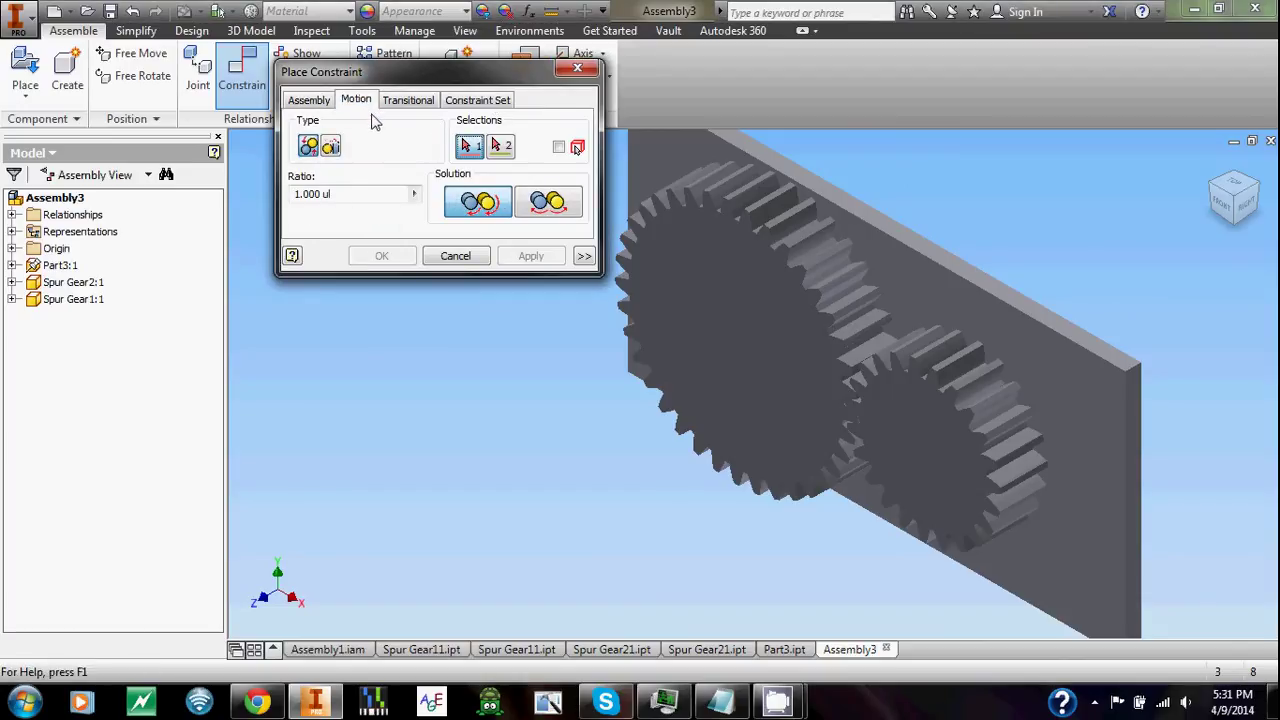
{"action": "left_click", "coordinate": [548, 203]}
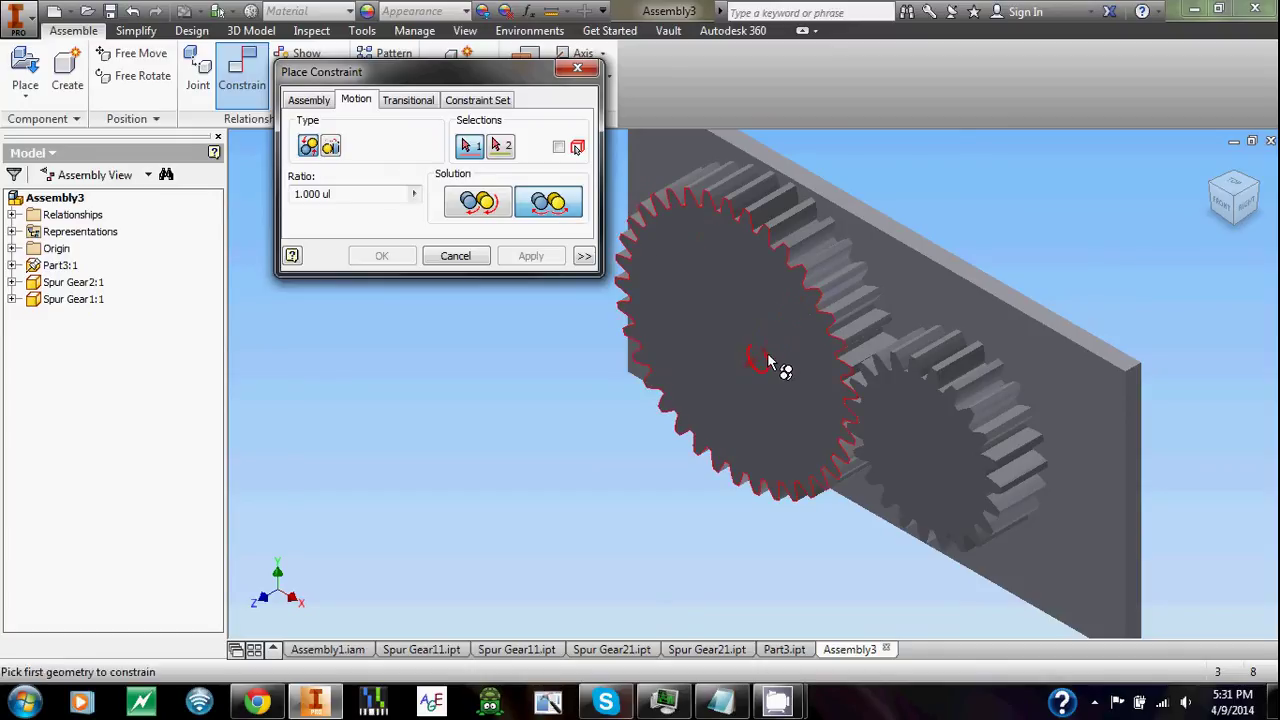
{"action": "left_click", "coordinate": [912, 458]}
{"action": "left_click", "coordinate": [772, 410]}
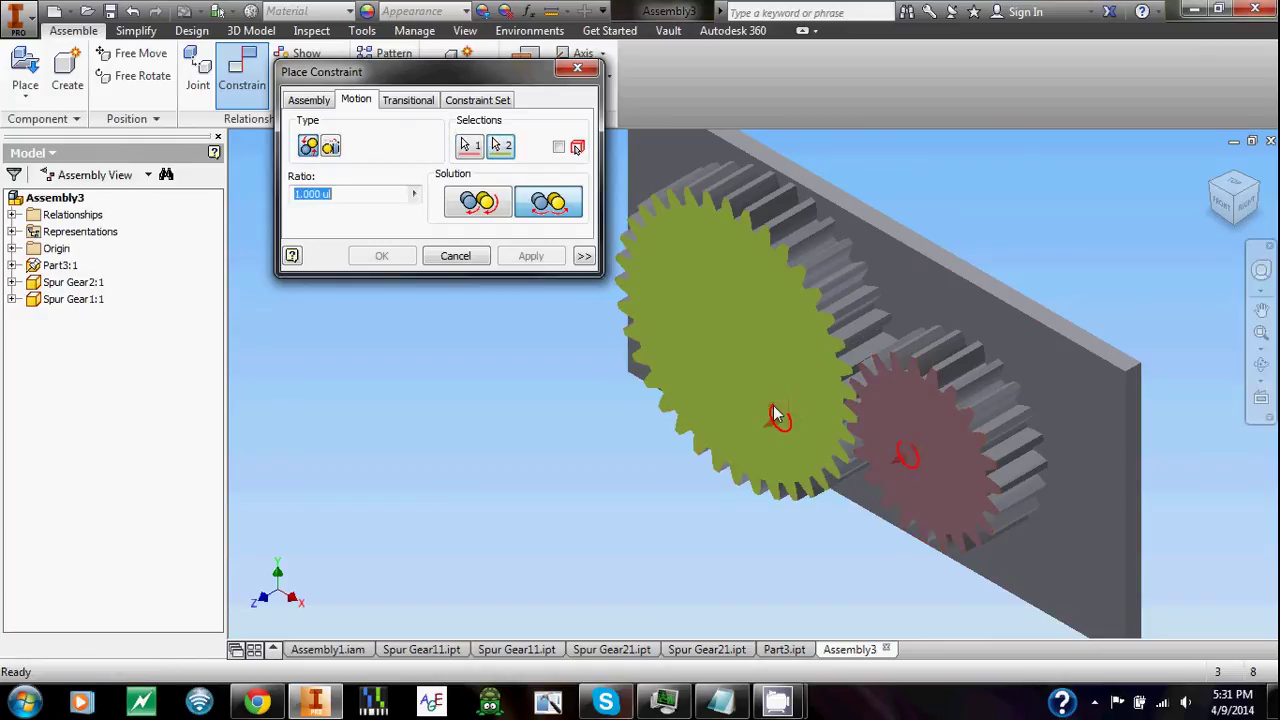
{"action": "type", "text": "23/"}
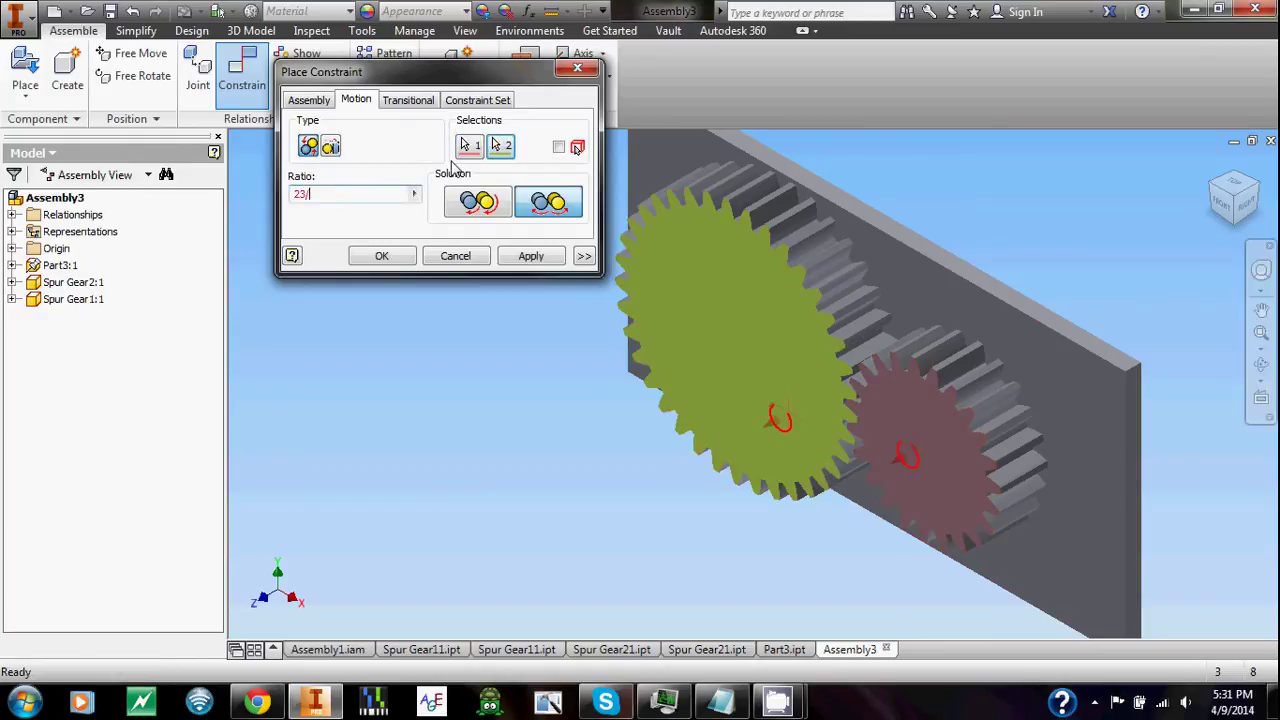
{"action": "type", "text": "37"}
{"action": "left_click", "coordinate": [385, 256]}
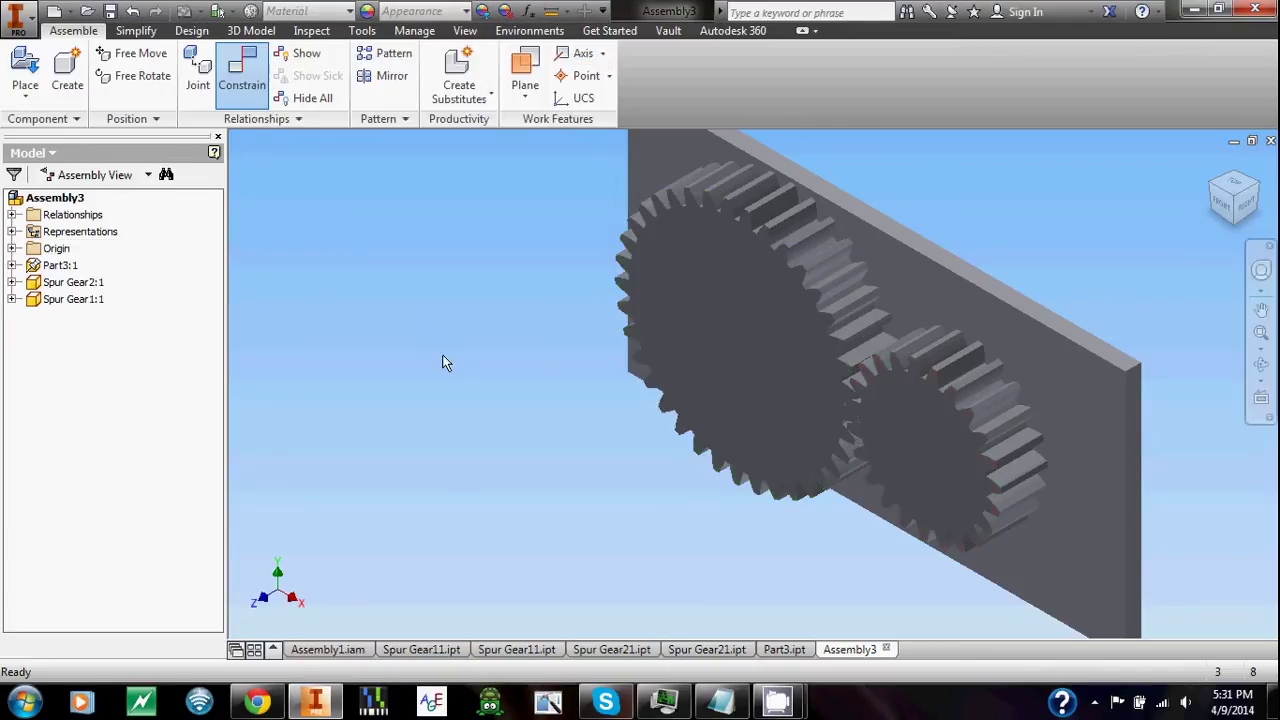
{"action": "left_click_drag", "start_coordinate": [977, 432], "coordinate": [1000, 322]}
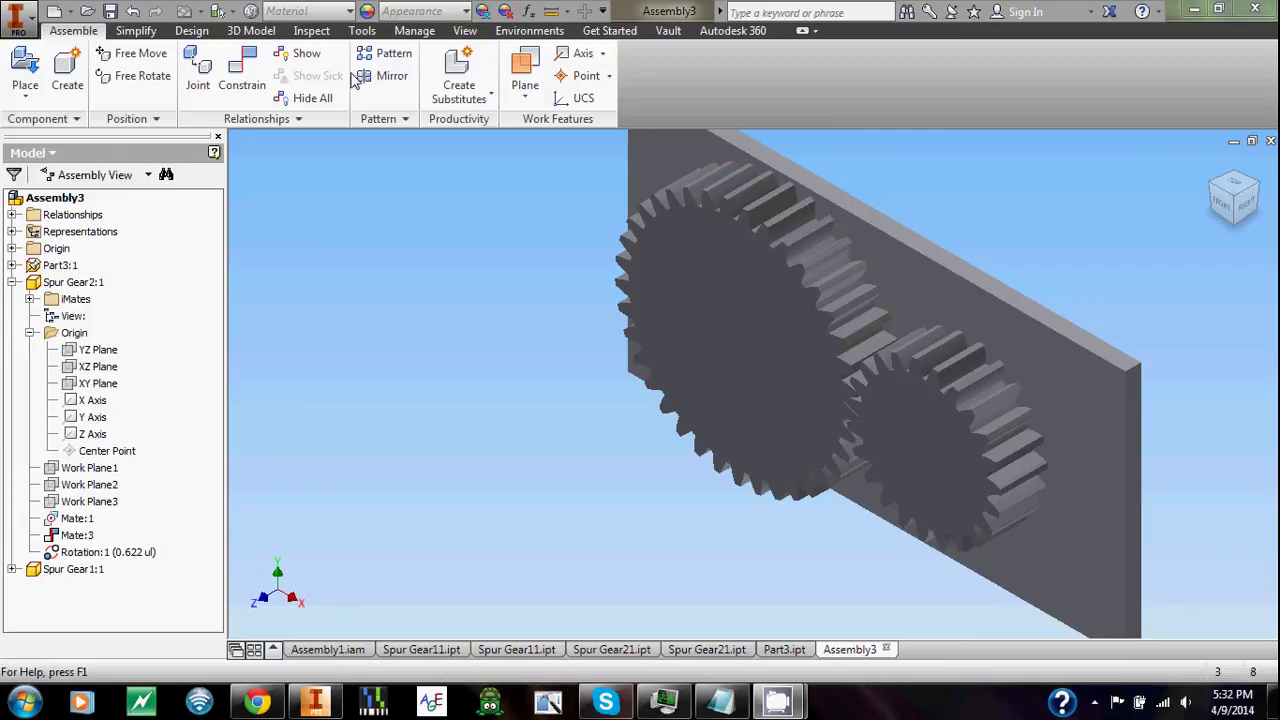
- Add a 0 degree directed angle constraint between the large gear's YZ plane and the plate's top face
{"action": "left_click", "coordinate": [232, 82]}
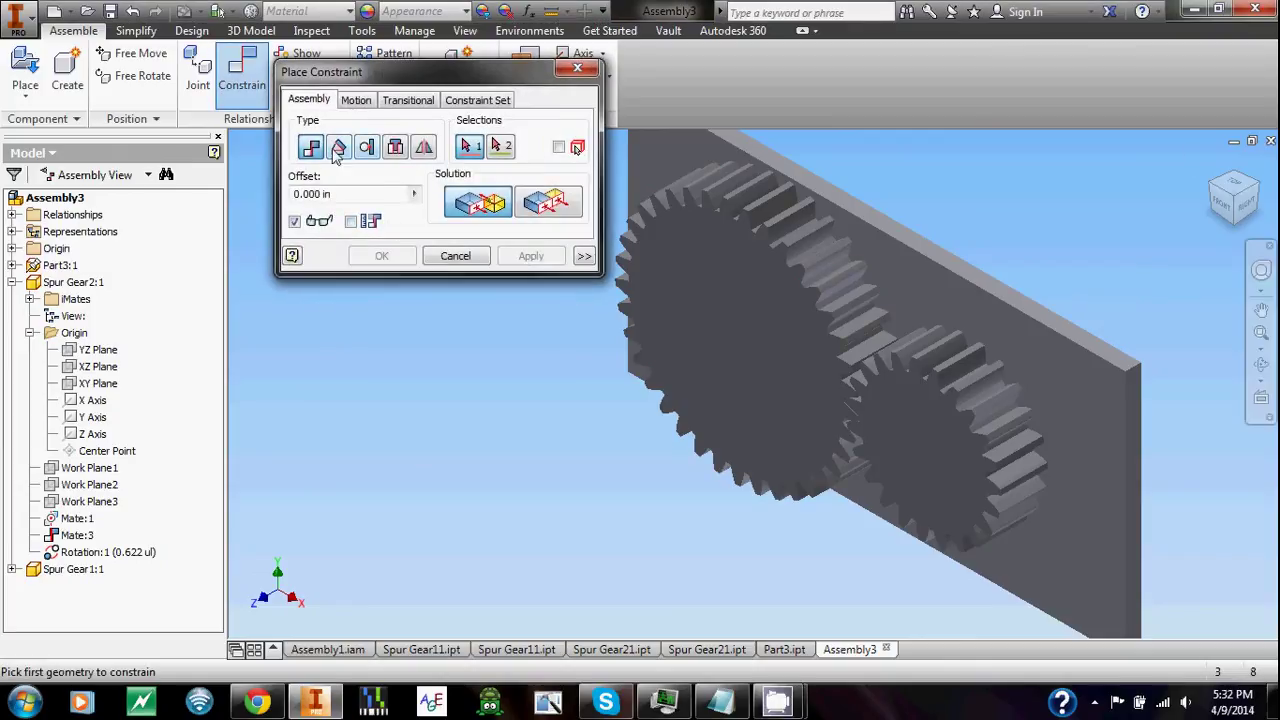
{"action": "left_click", "coordinate": [338, 147]}
{"action": "left_click", "coordinate": [100, 349]}
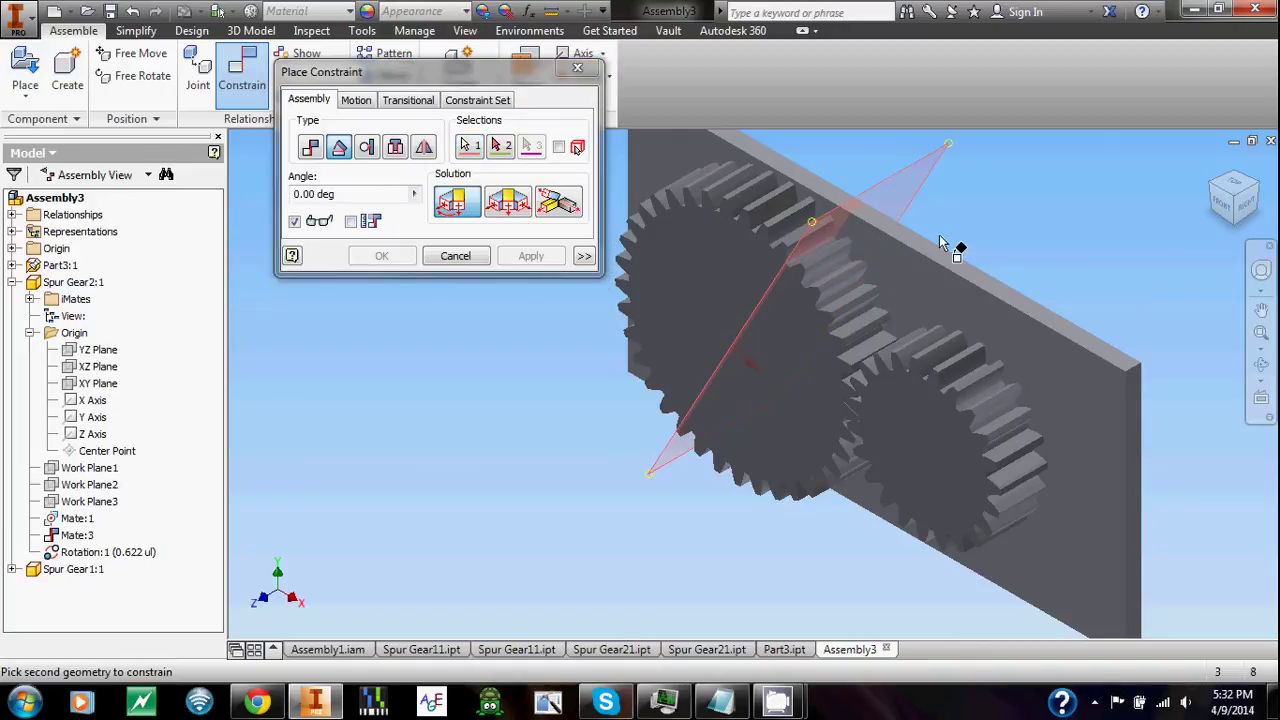
{"action": "left_click", "coordinate": [957, 270]}
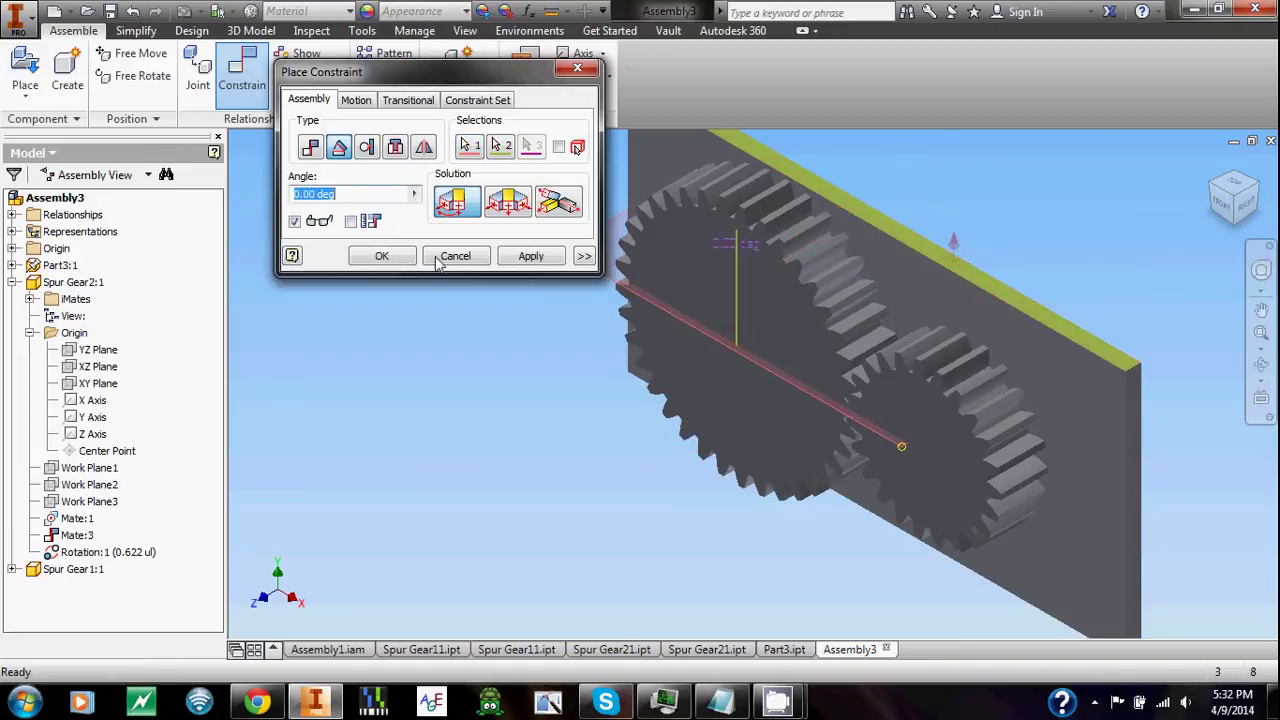
{"action": "left_click", "coordinate": [530, 256]}
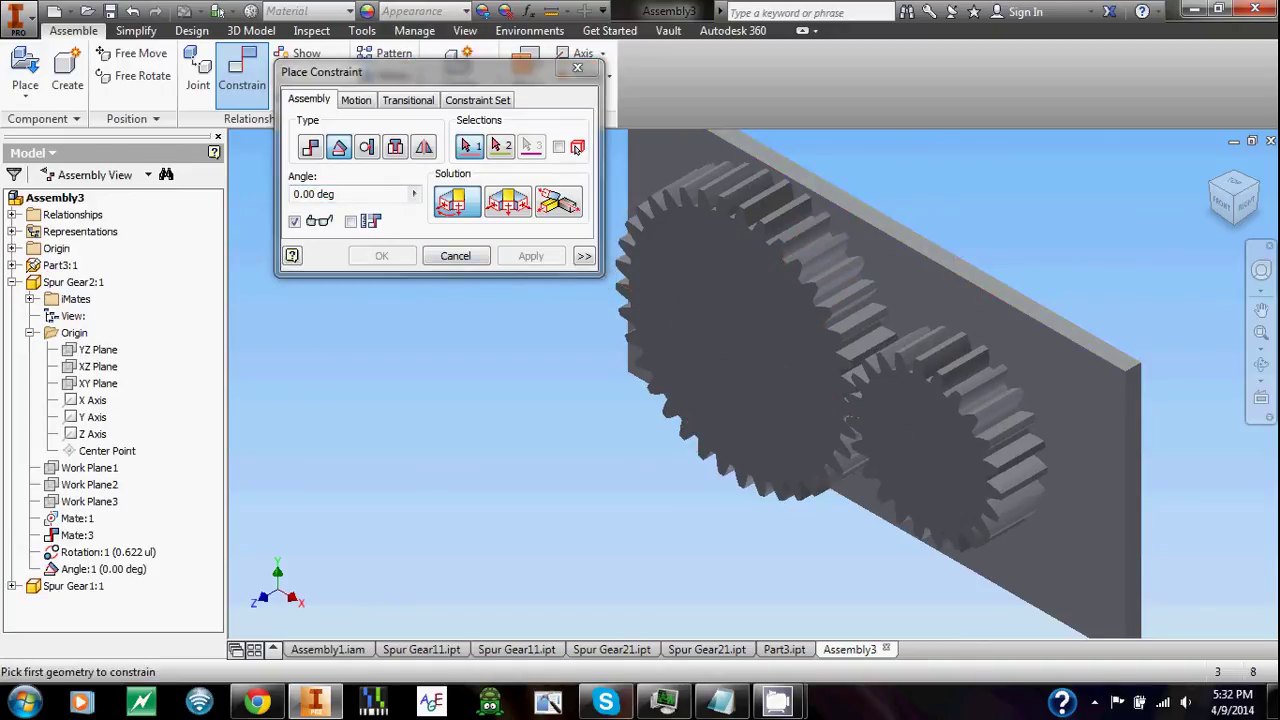
{"action": "left_click", "coordinate": [462, 256]}
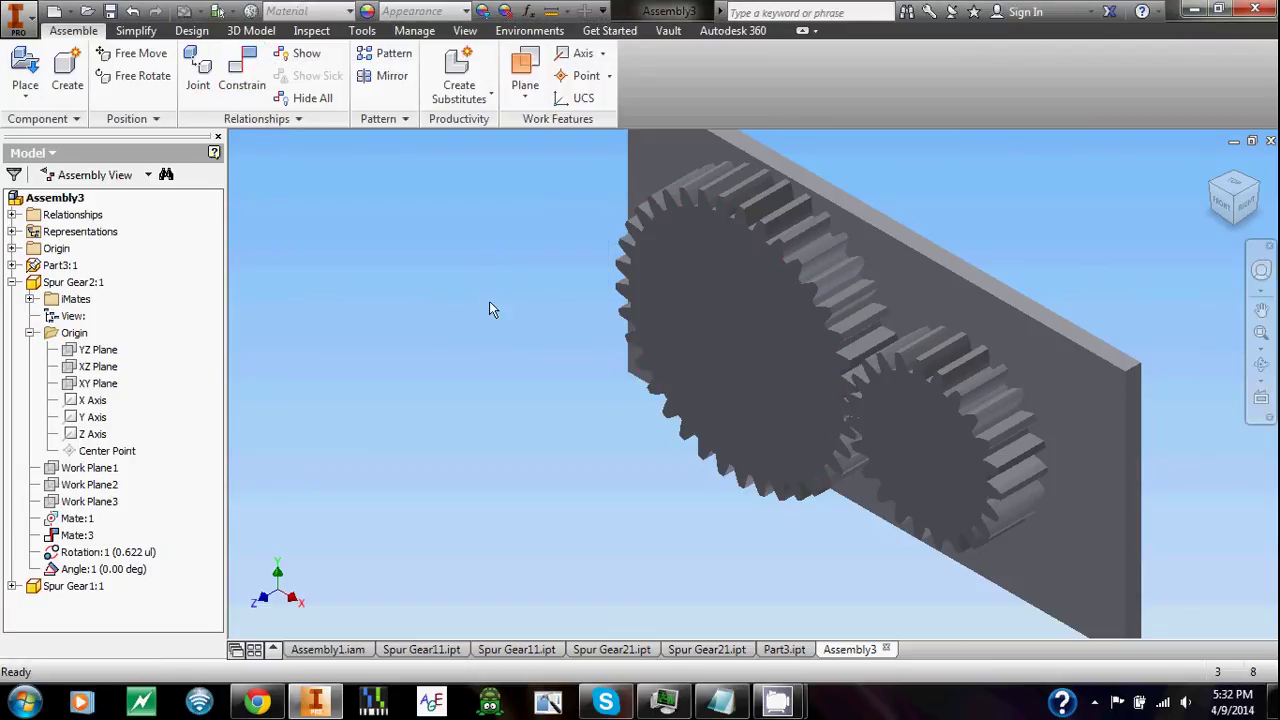
- Drive the large gear's angle constraint forward from 0 to 360 degrees to animate the gear pair
{"action": "left_click", "coordinate": [123, 570]}
{"action": "right_click", "coordinate": [123, 570]}
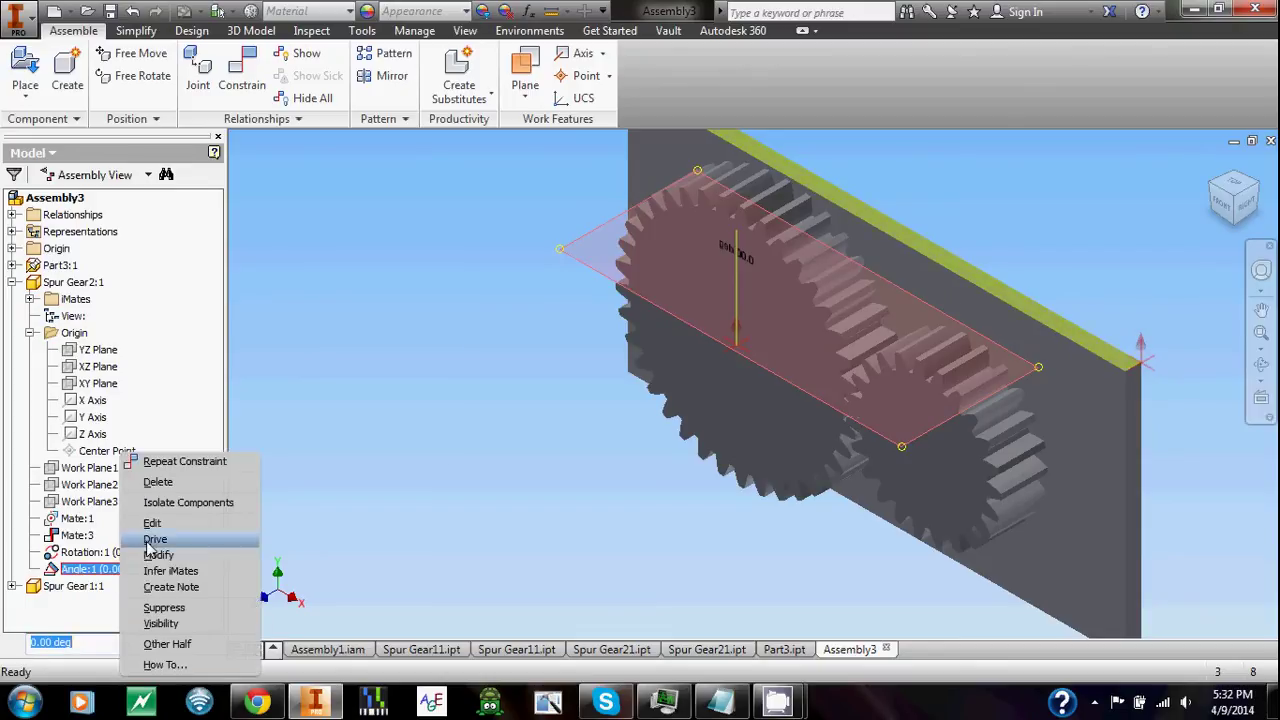
{"action": "left_click", "coordinate": [150, 540]}
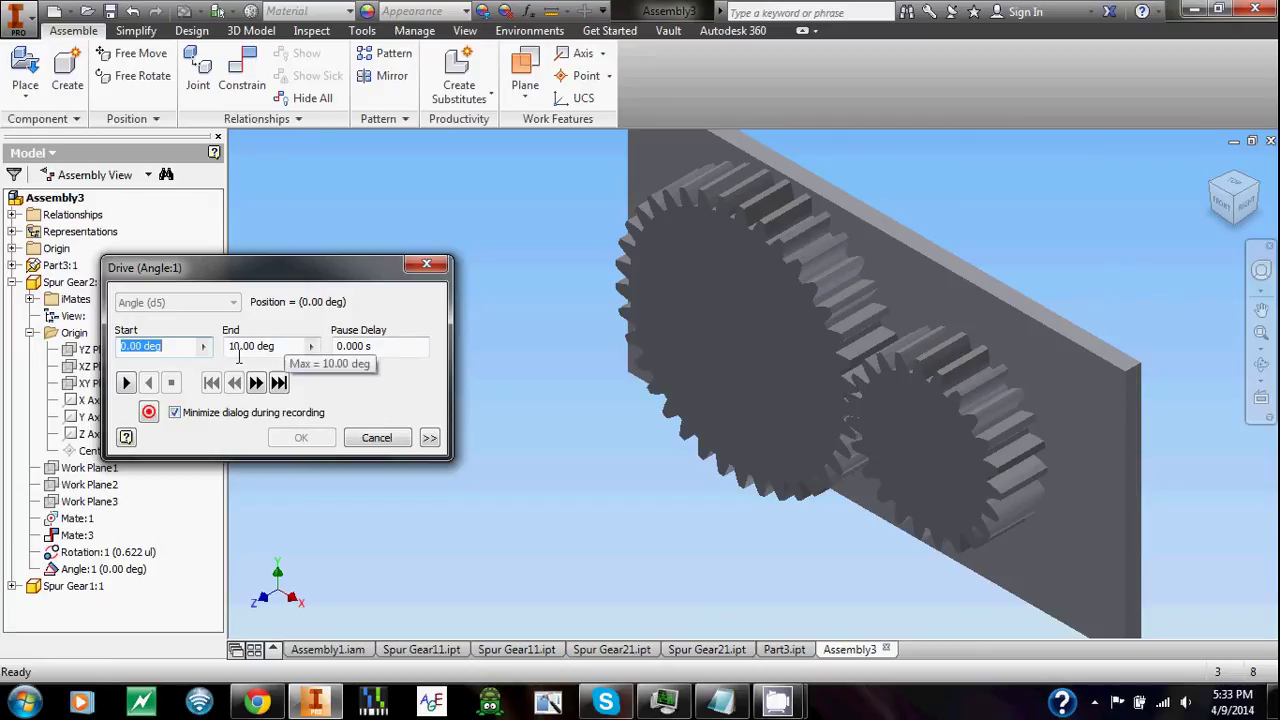
{"action": "key", "text": "Tab"}
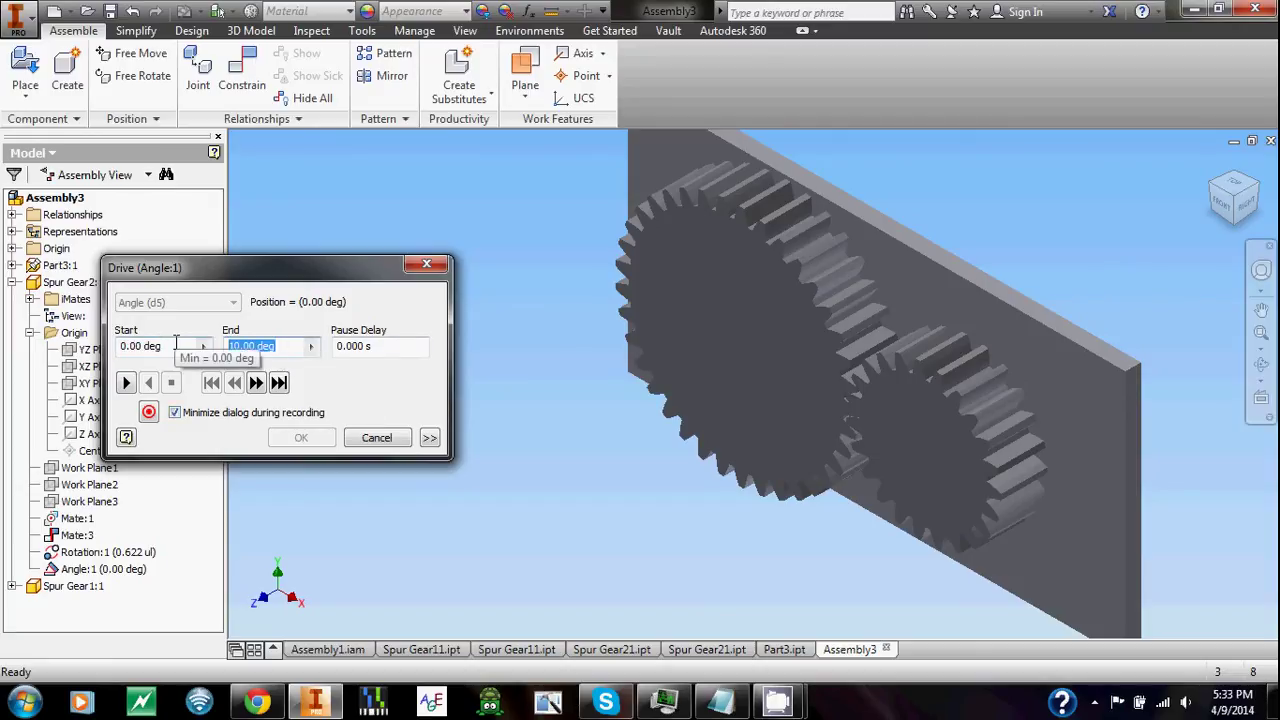
{"action": "type", "text": "360"}
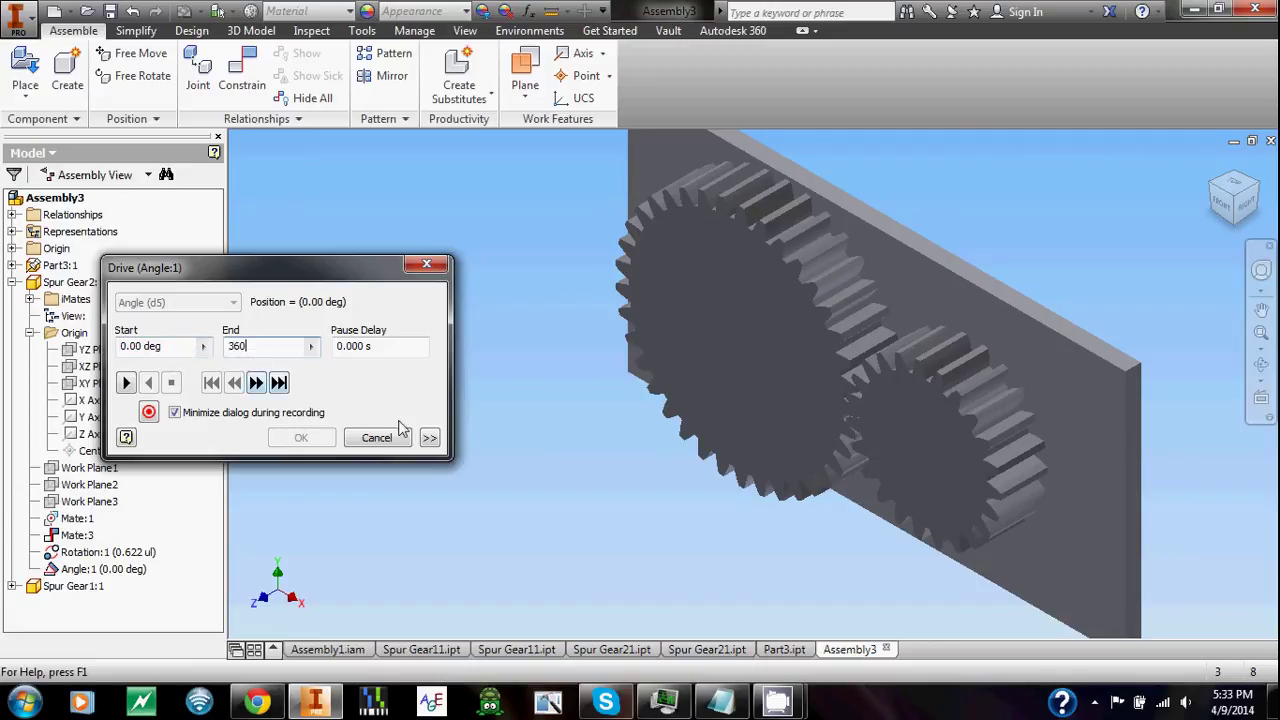
{"action": "left_click", "coordinate": [126, 382]}
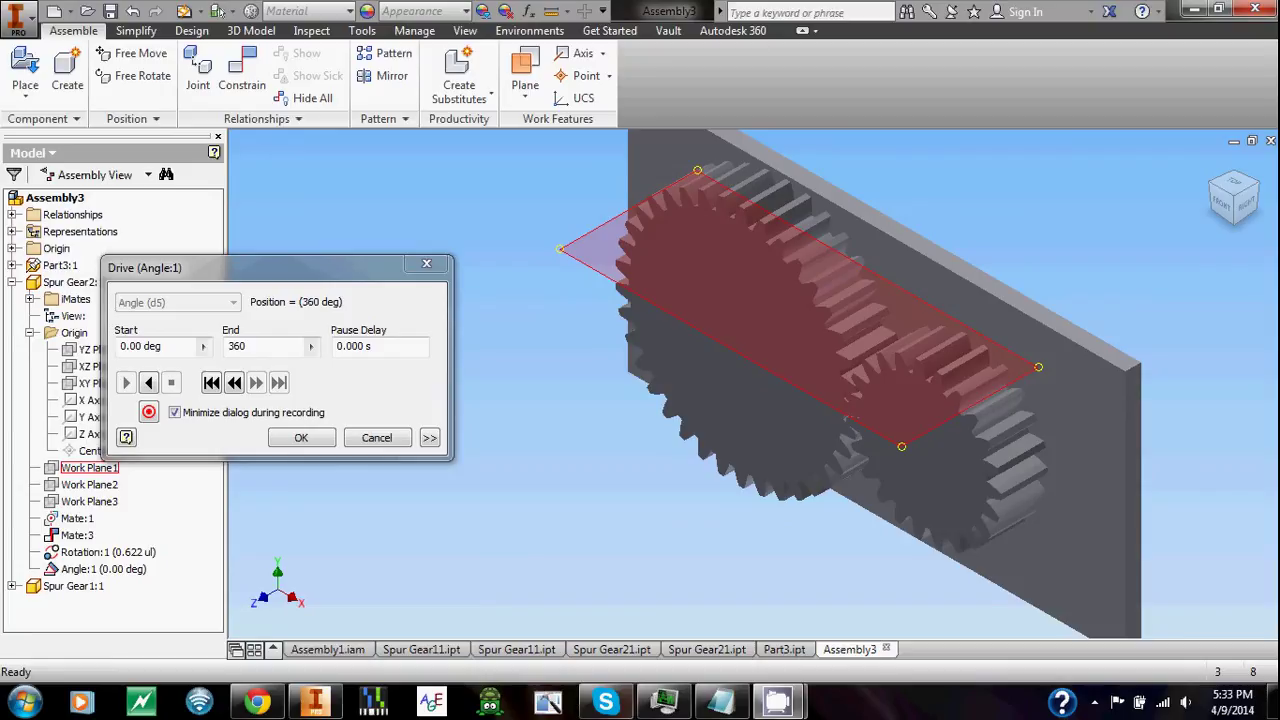
- Show the additional drive settings and open the increment value for editing
{"action": "left_click", "coordinate": [430, 438]}
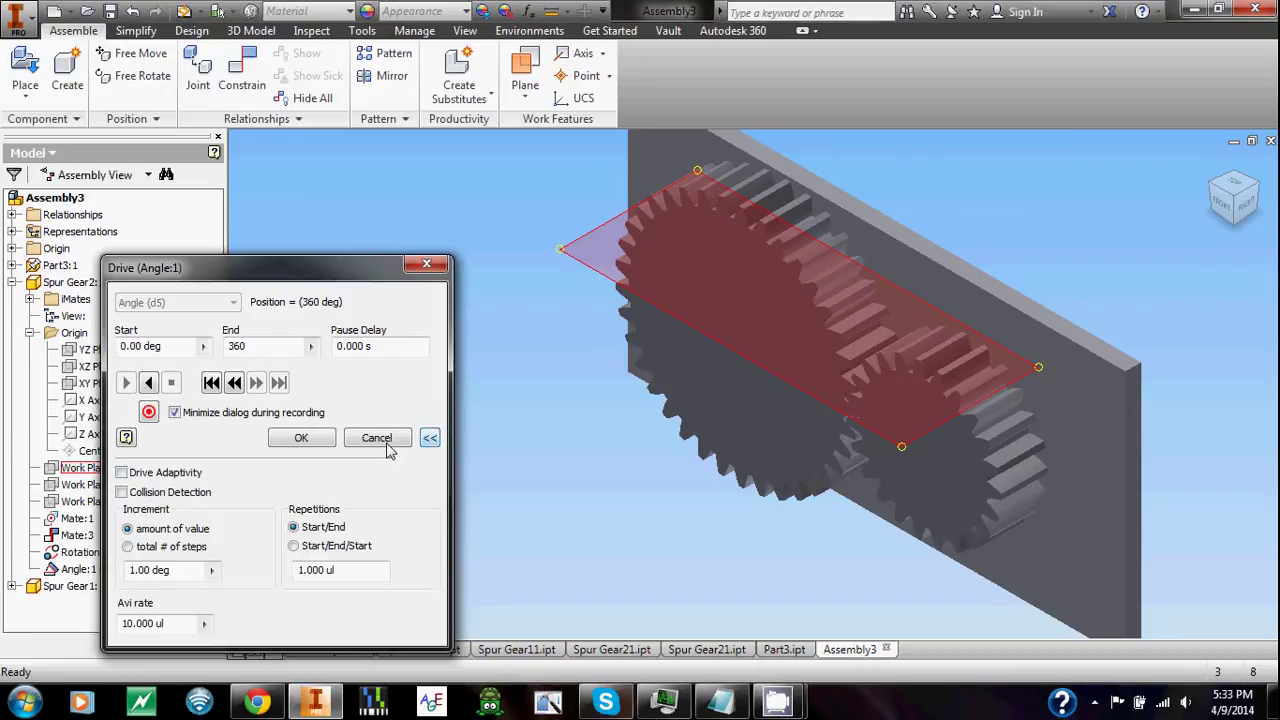
{"action": "left_click", "coordinate": [174, 570]}
{"action": "left_click_drag", "start_coordinate": [176, 571], "coordinate": [128, 571]}
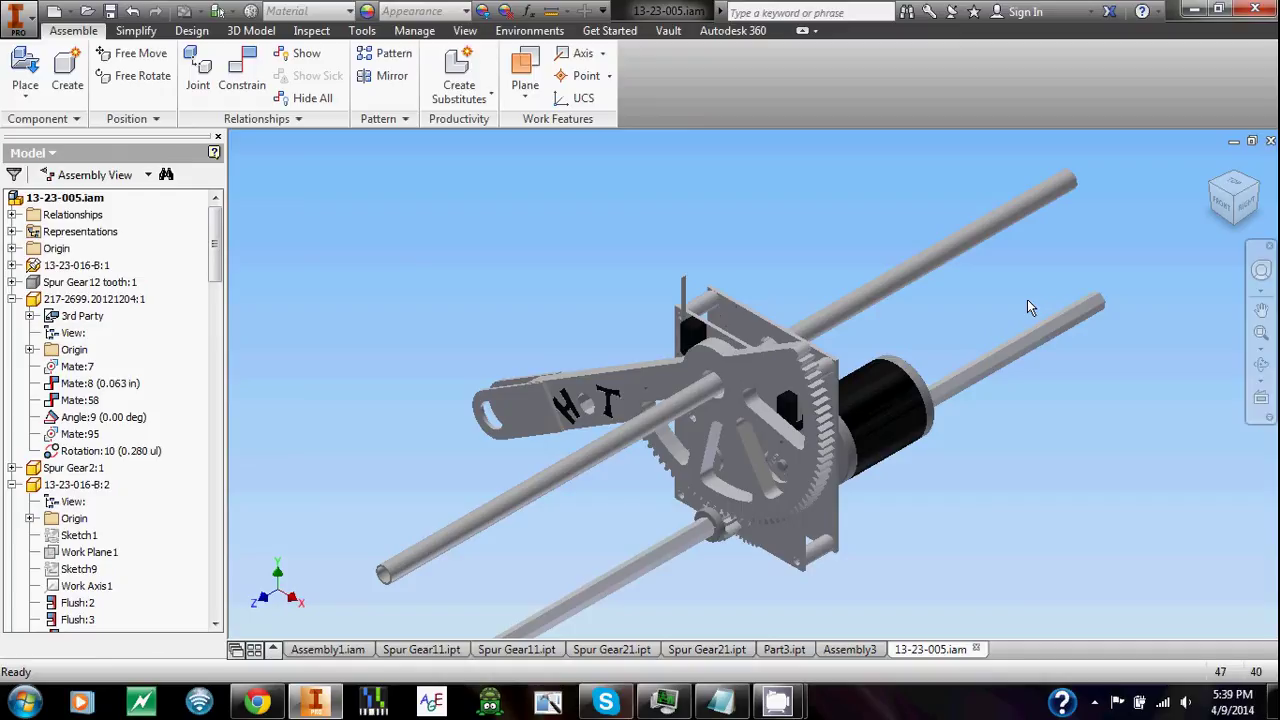
- Turn the large exposed gear in the 13-23-005.iam assembly to test how its gear train moves
{"action": "middle_click_drag", "start_coordinate": [902, 448], "coordinate": [814, 451], "text": "shift"}
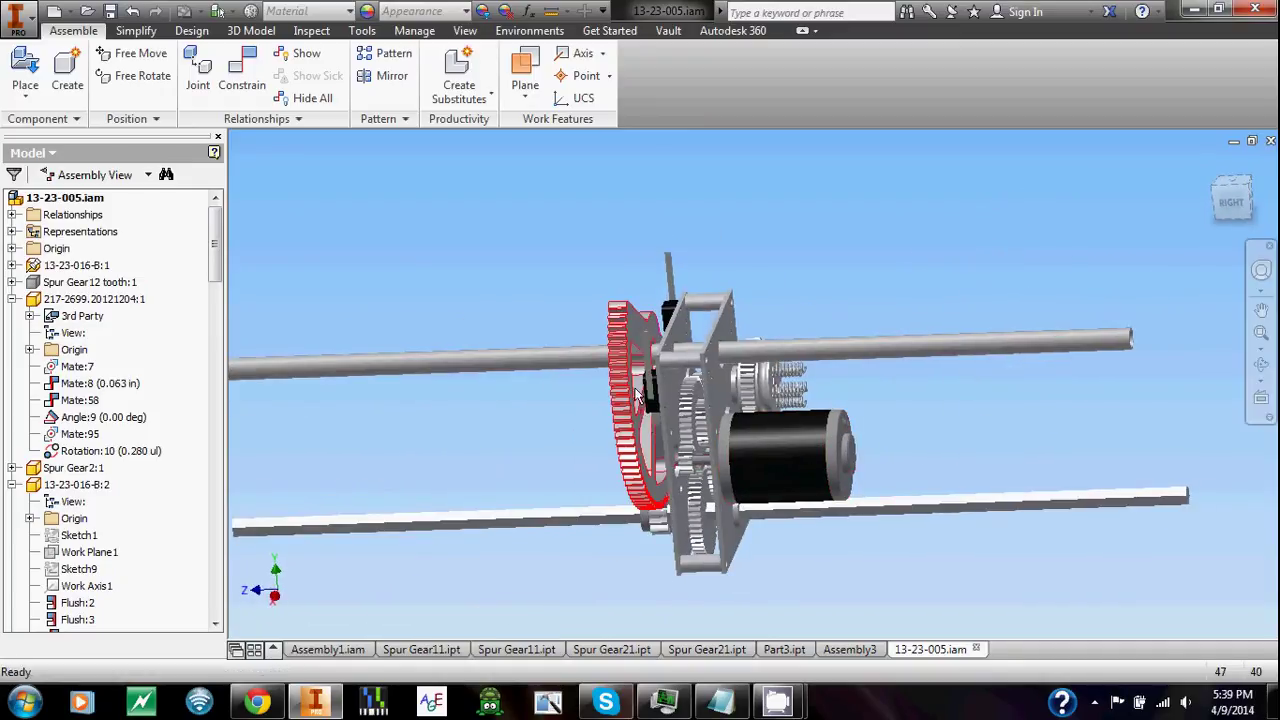
{"action": "left_click_drag", "start_coordinate": [626, 416], "coordinate": [596, 393]}
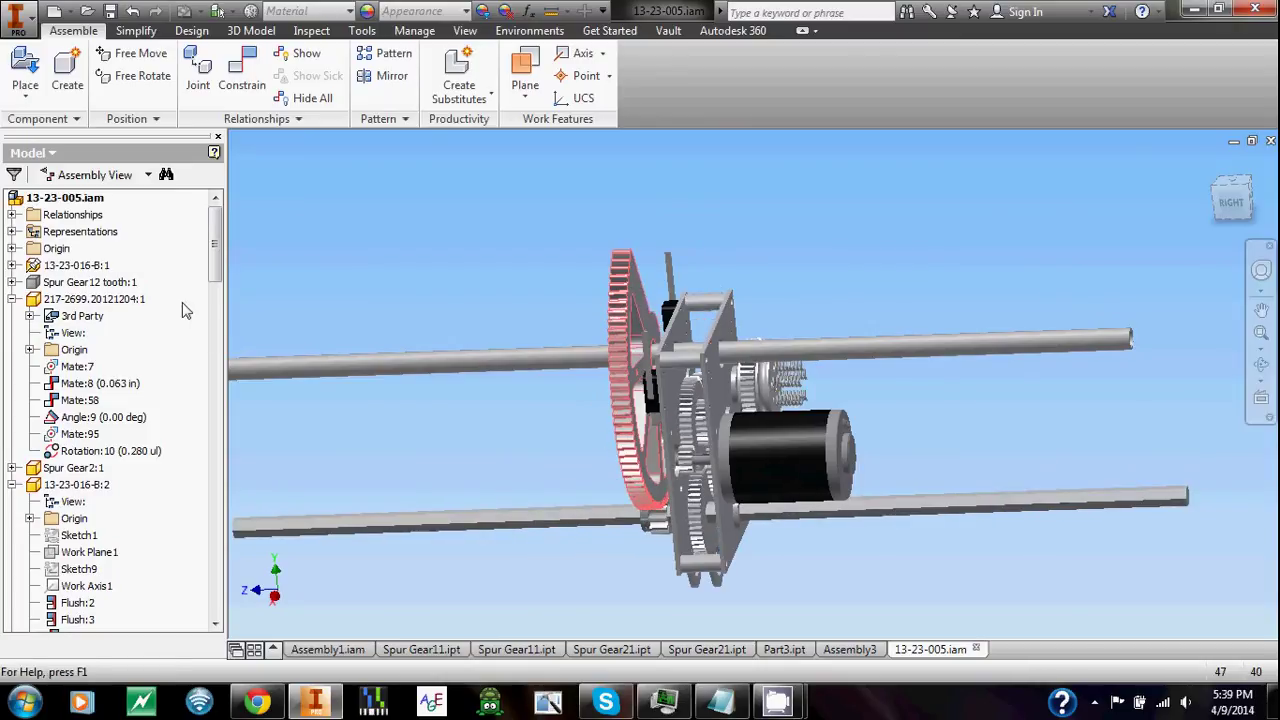
- Open Sketch1 of the plate component 13-23-016-B:2 to examine its layout
{"action": "scroll", "coordinate": [128, 280], "scroll_direction": "down", "scroll_amount": 2}
{"action": "scroll", "coordinate": [128, 280], "scroll_direction": "down", "scroll_amount": 2}
{"action": "double_click", "coordinate": [100, 335]}
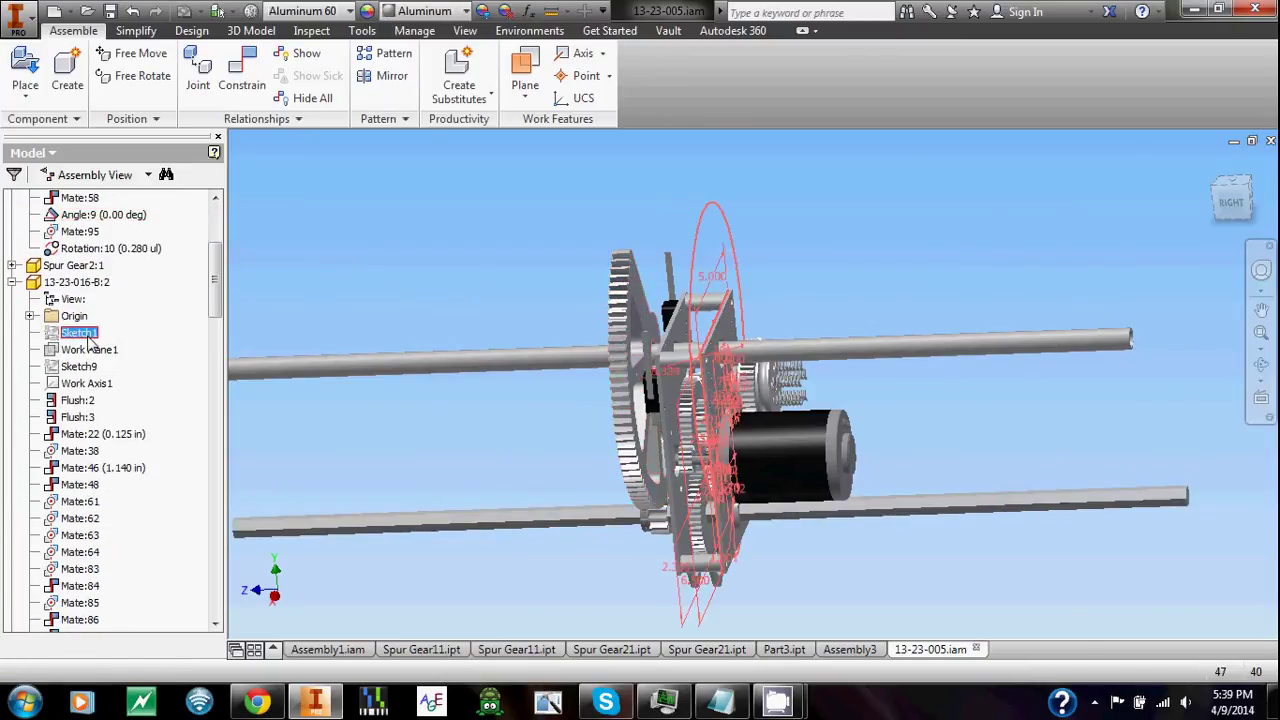